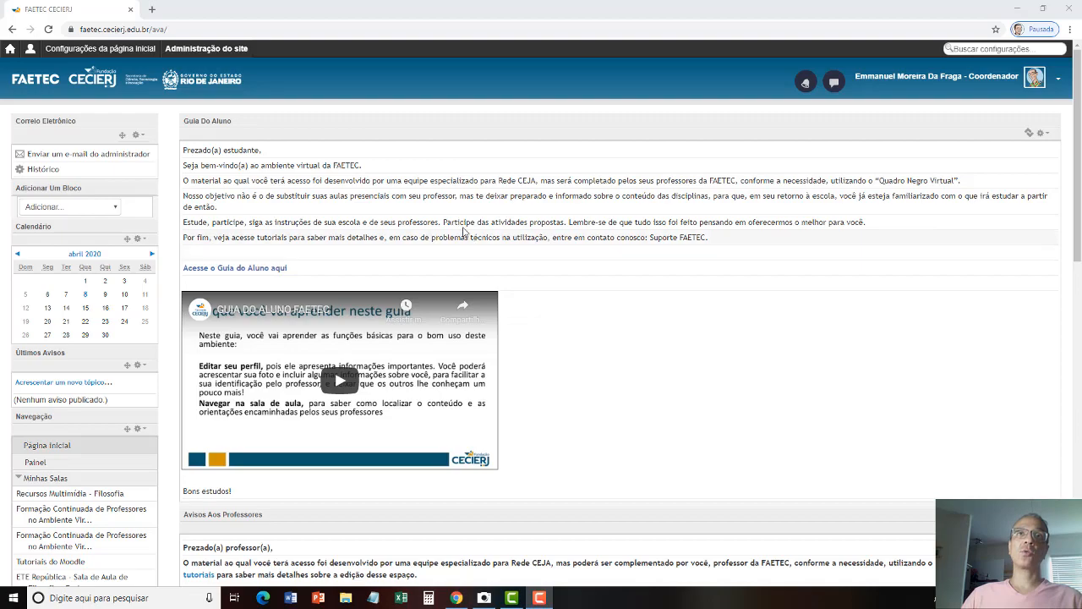
# - Open Fascículo 2 of the "ETE República - Sala de Aula de Filosofia - Ensino Médio" course
pyautogui.scroll(-2, 448, 226)
pyautogui.scroll(-6, 424, 284)
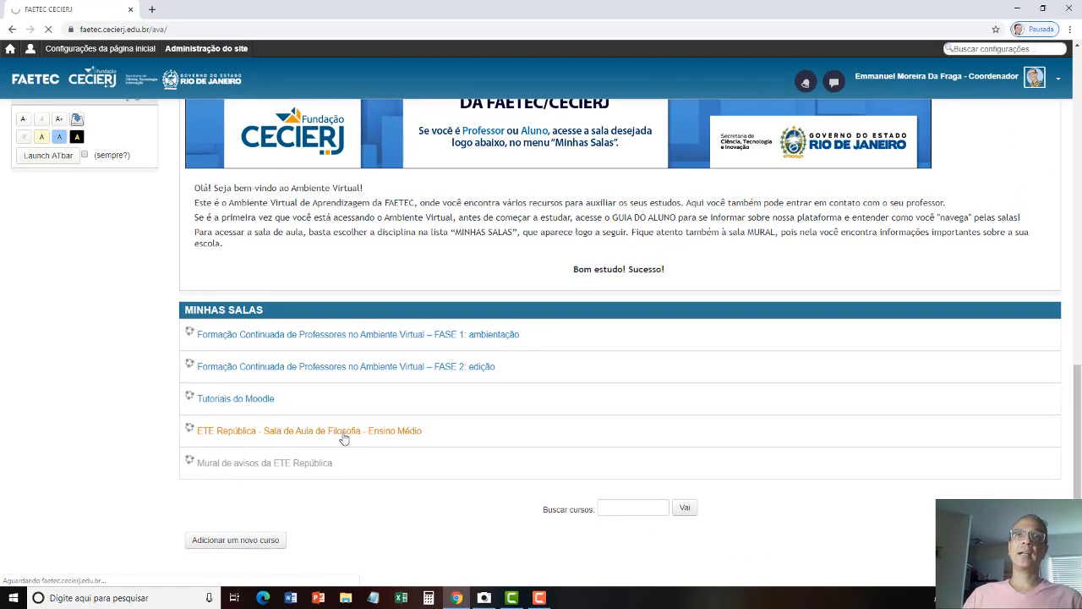
pyautogui.click(383, 429)
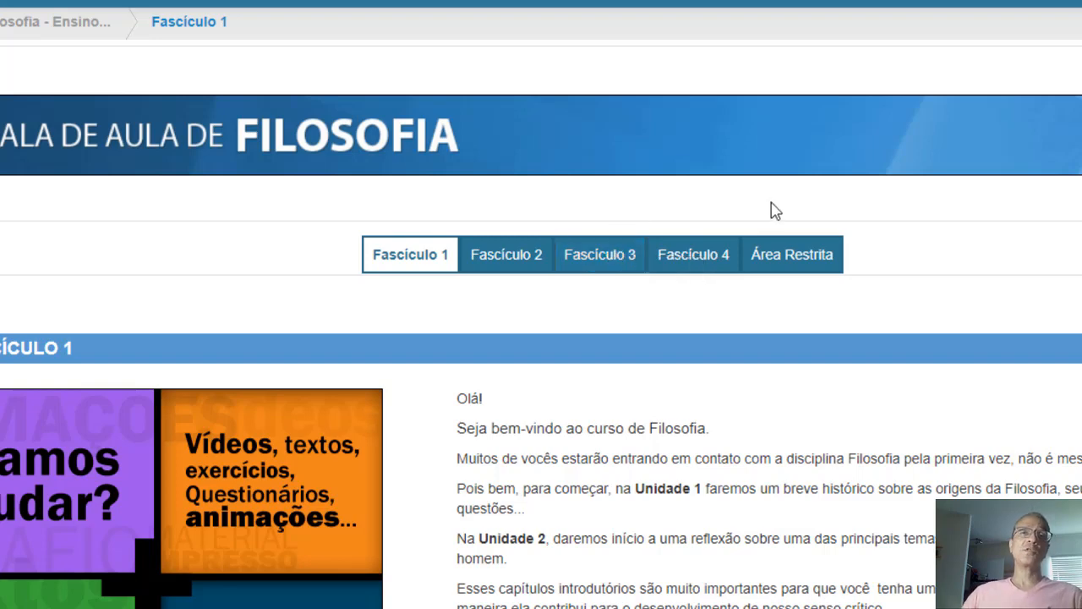
pyautogui.click(508, 255)
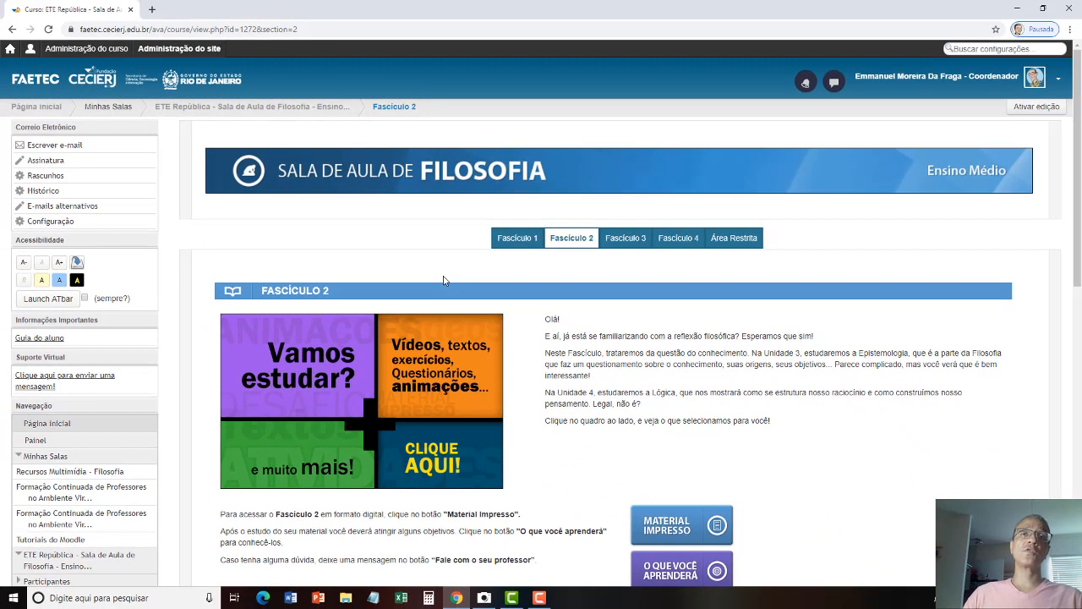
# - Turn on editing mode for the course's Fascículo 2 page
pyautogui.scroll(-5, 457, 338)
pyautogui.scroll(-1, 472, 347)
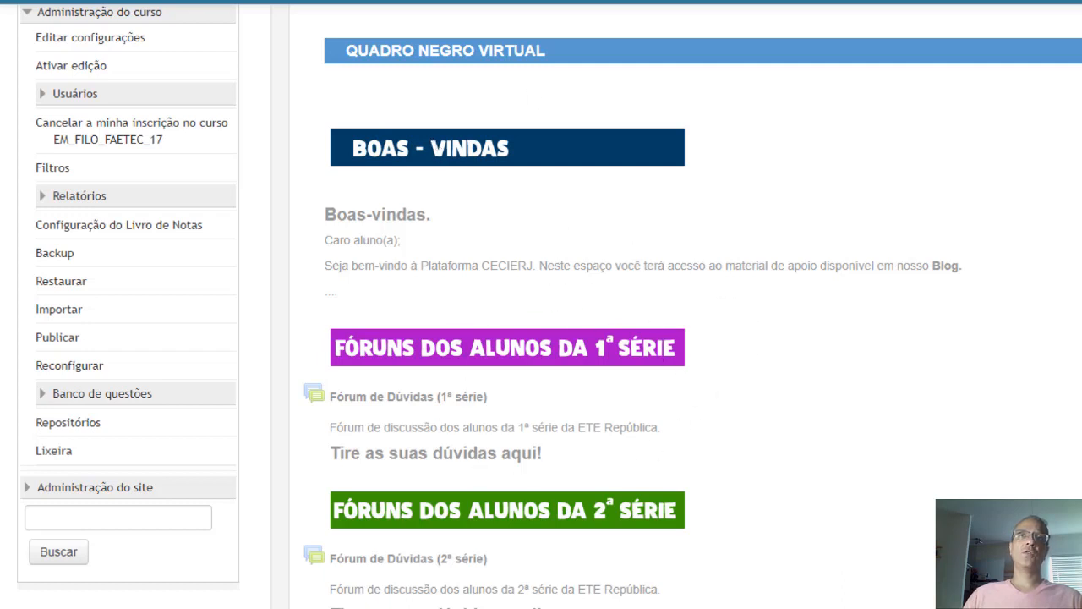
pyautogui.scroll(-3, 648, 471)
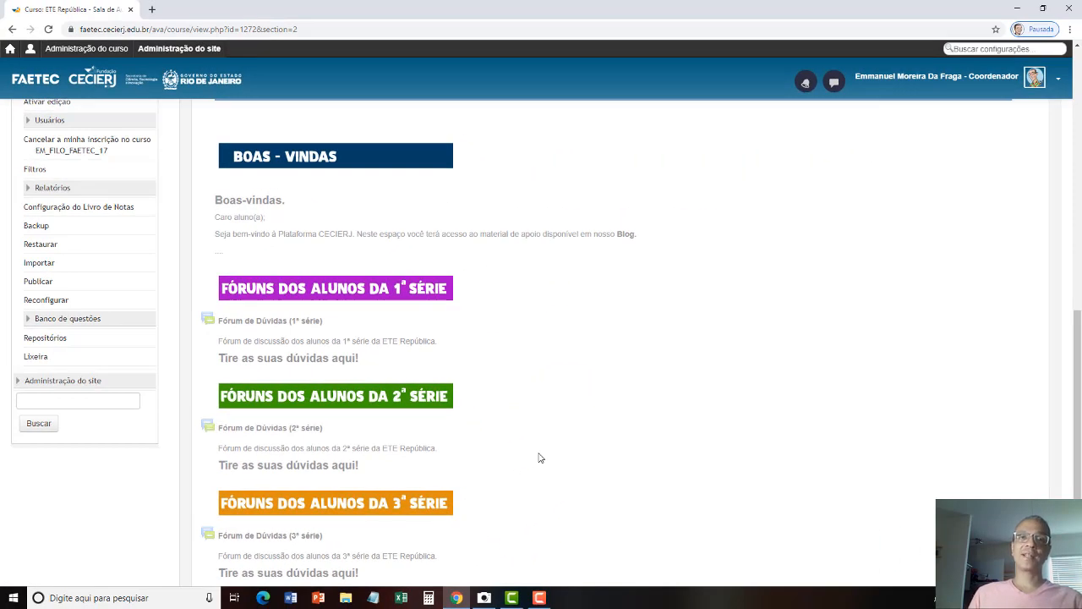
pyautogui.scroll(4, 820, 342)
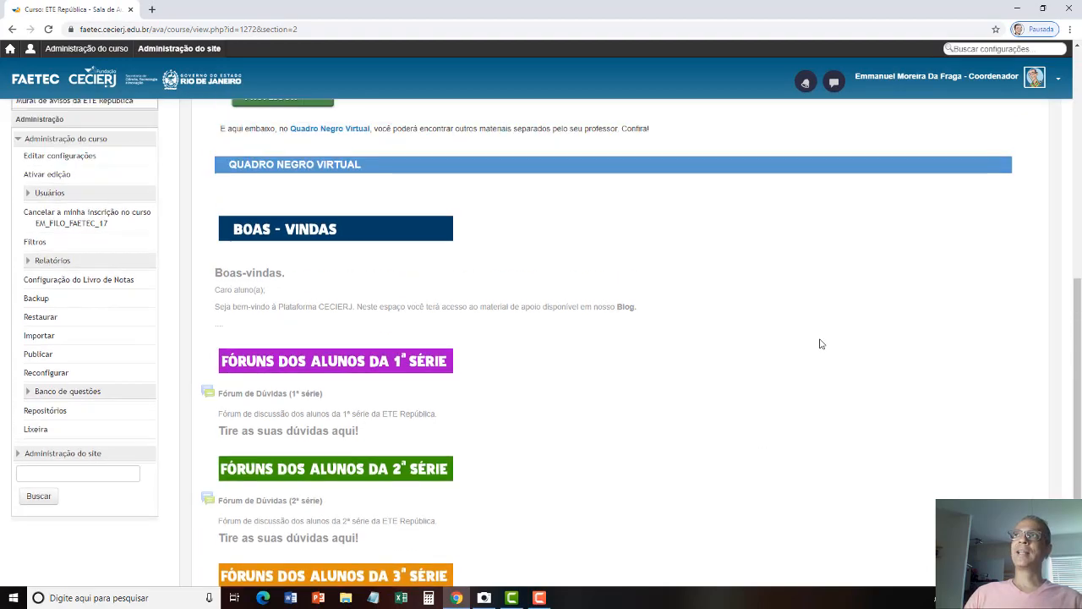
pyautogui.scroll(3, 820, 344)
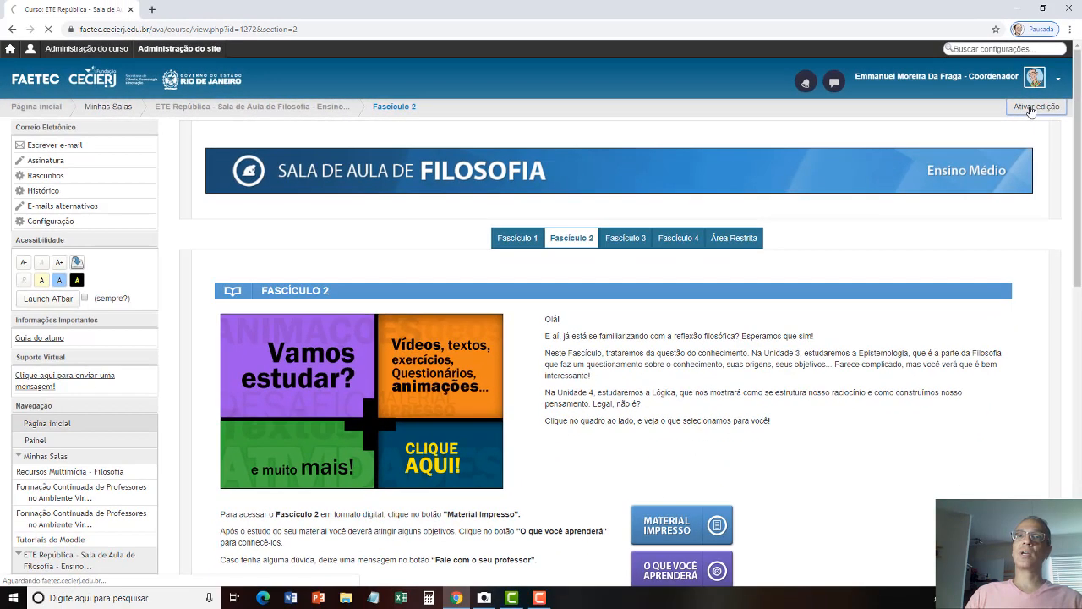
pyautogui.click(941, 126)
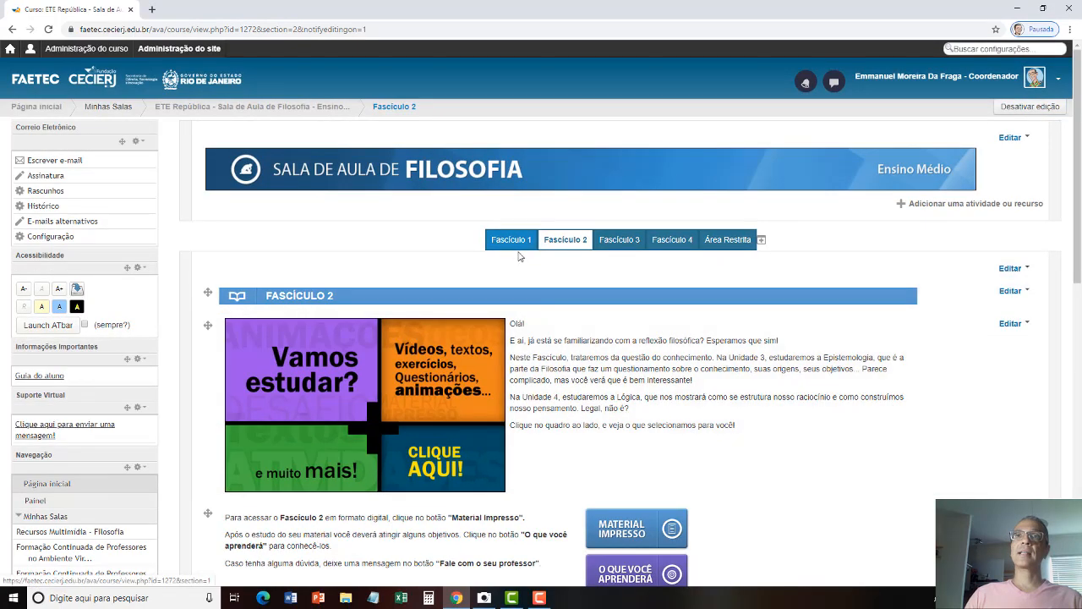
# - Add a new Fórum activity at the end of the Fascículo 2 section, below the 3ª série forum
pyautogui.scroll(-3, 519, 254)
pyautogui.scroll(-3, 514, 330)
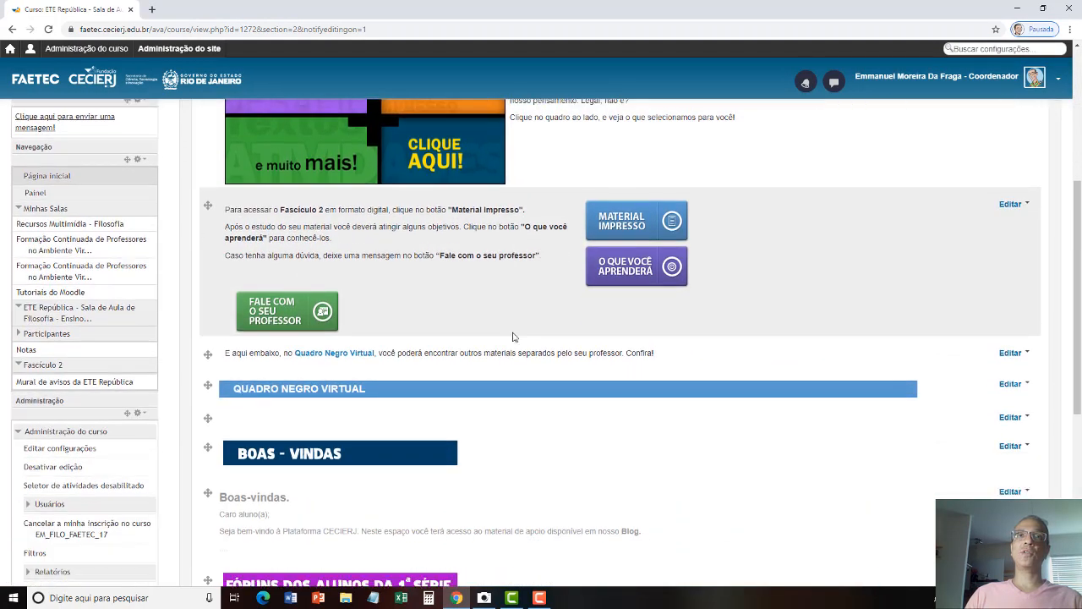
pyautogui.scroll(-3, 512, 346)
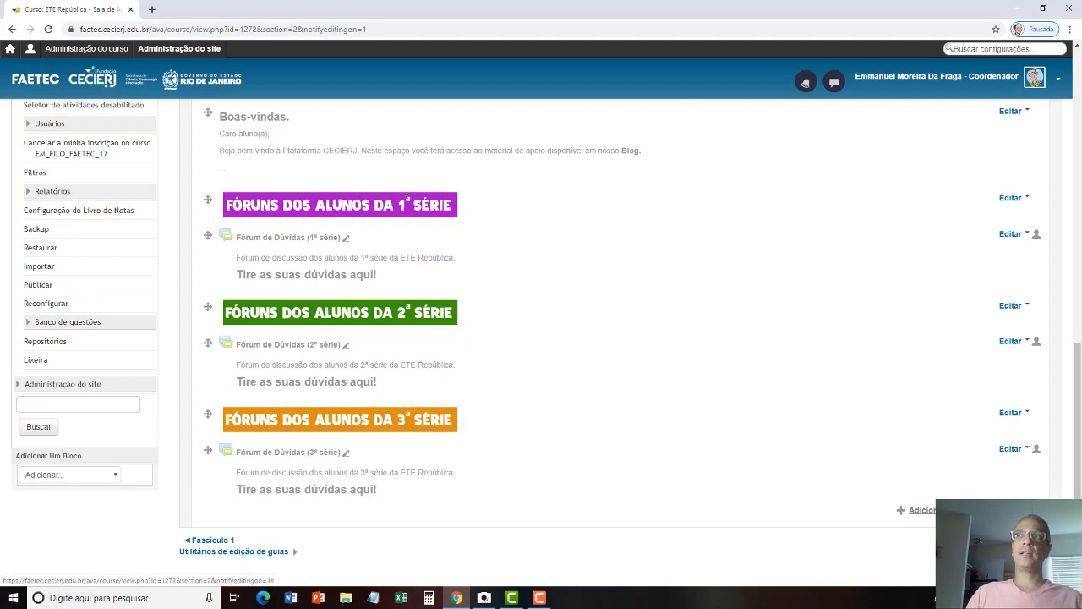
pyautogui.click(922, 509)
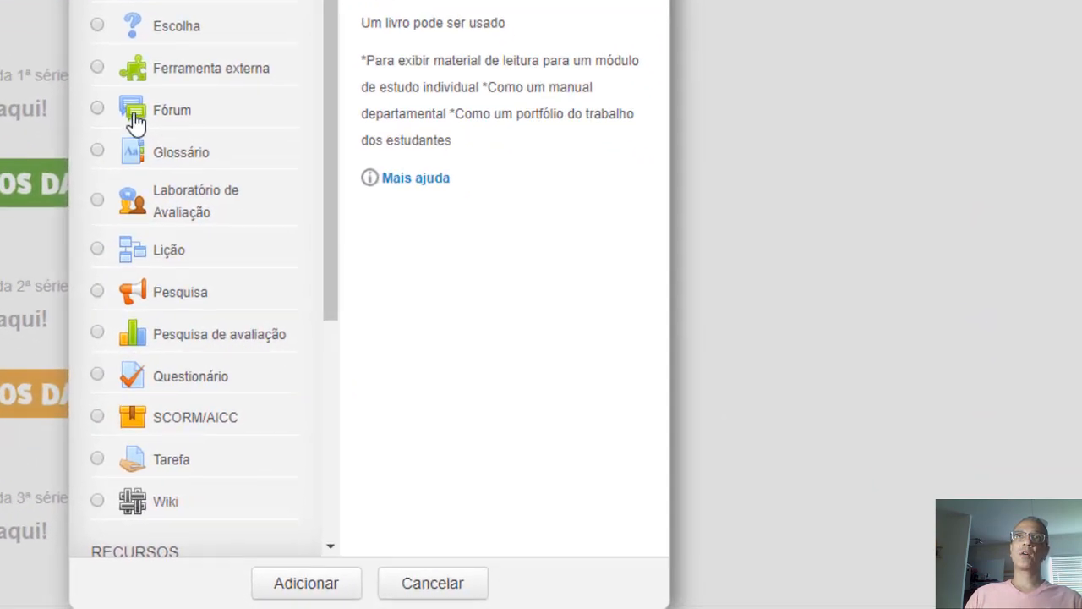
pyautogui.click(363, 247)
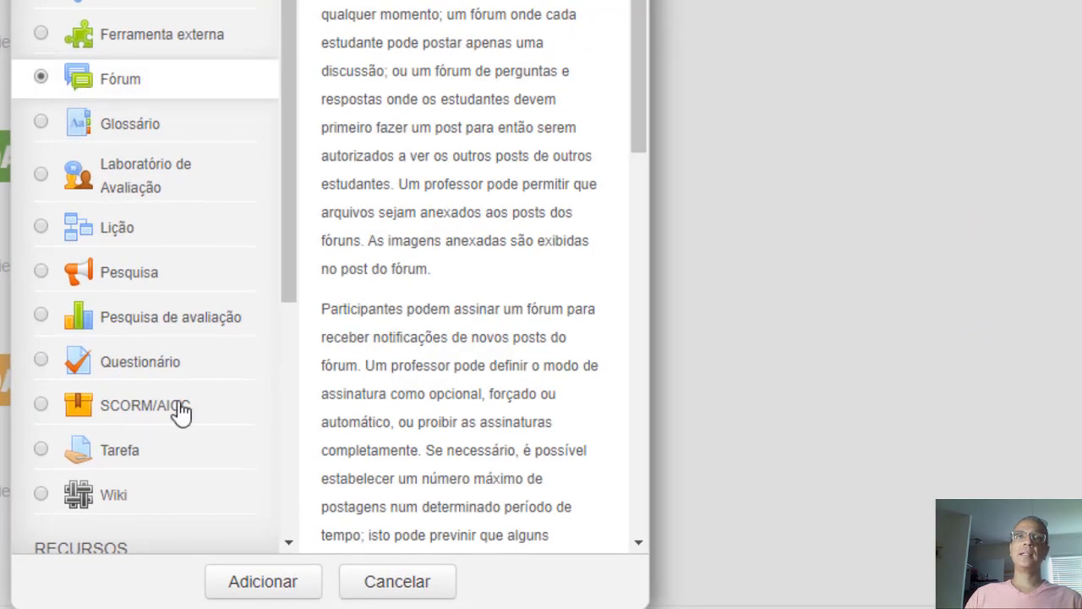
pyautogui.click(253, 592)
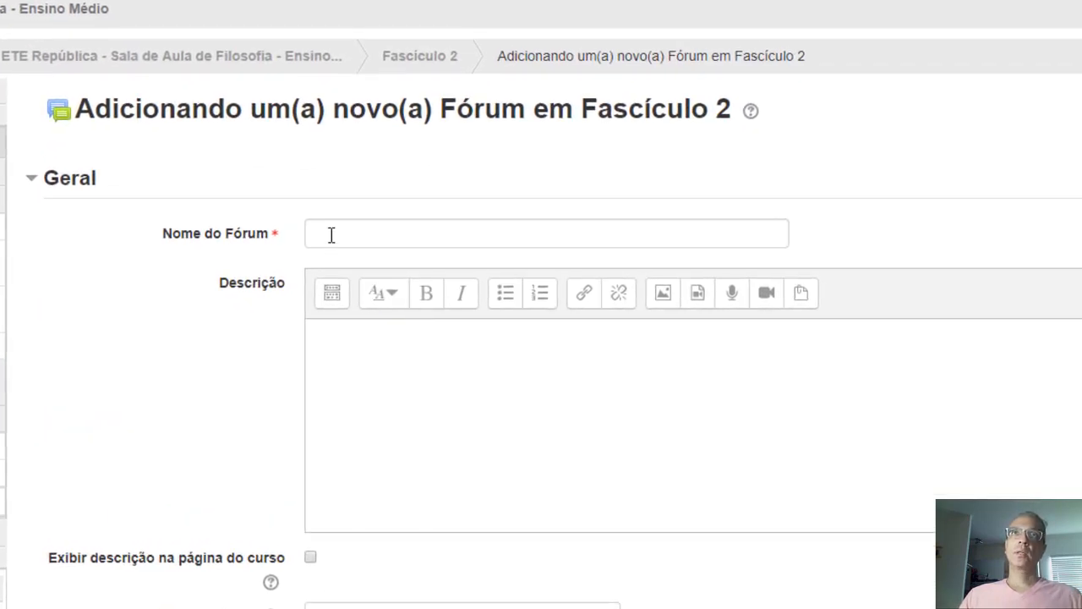
# - Name the new forum "Fórum de avaliação 01 (1ª série)"
pyautogui.click(343, 287)
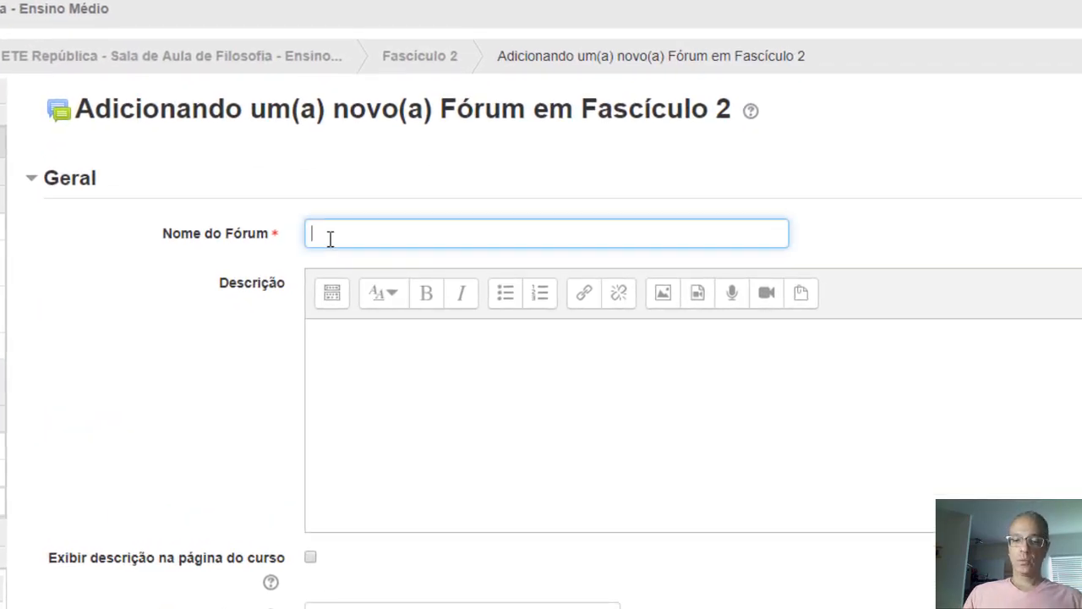
pyautogui.write('Fór')
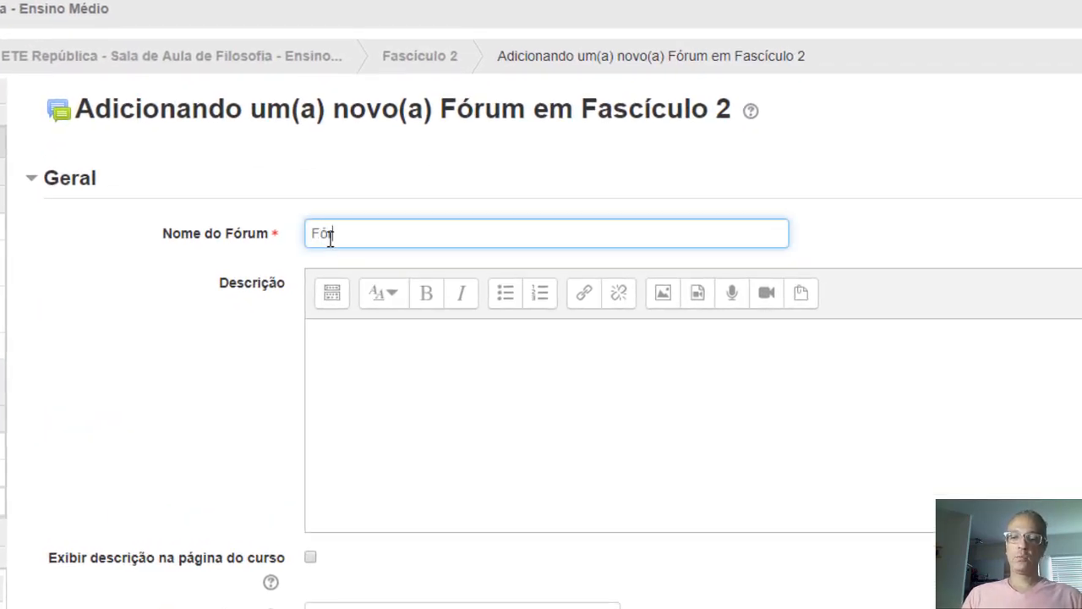
pyautogui.write('um de av')
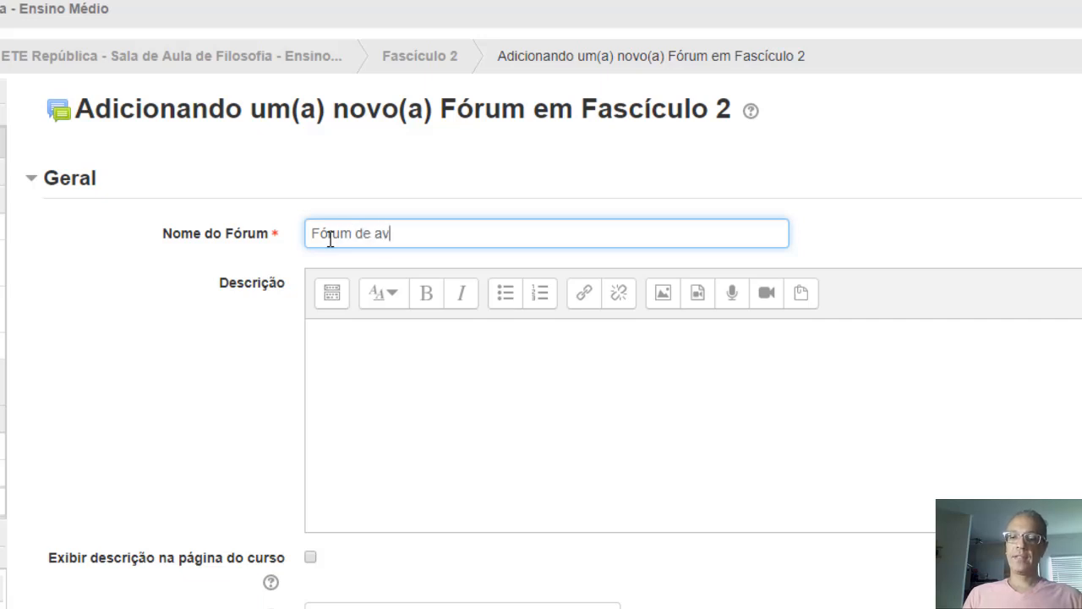
pyautogui.write('aliação 0')
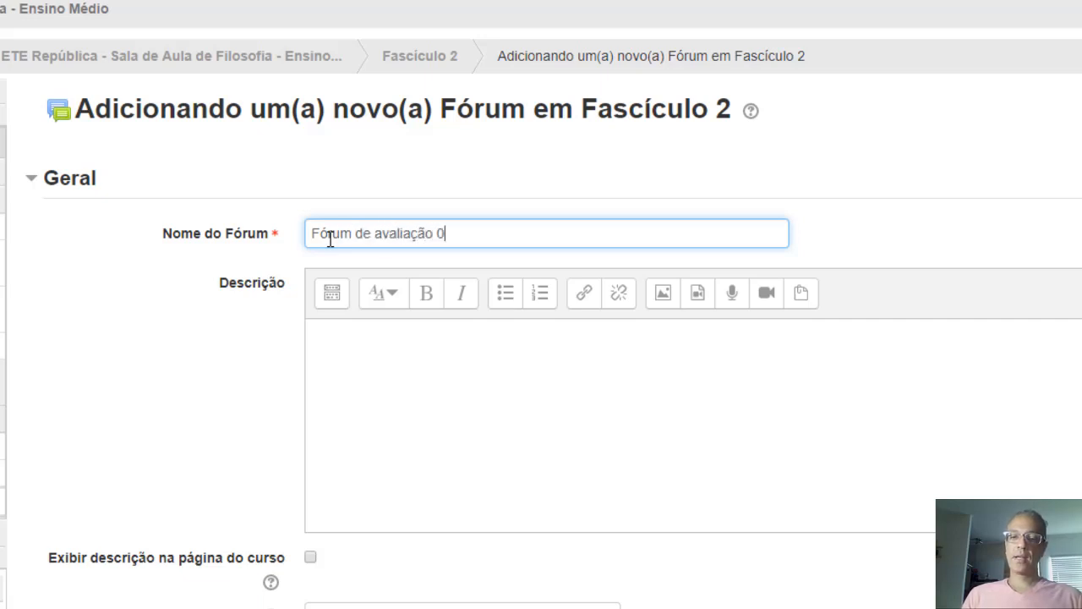
pyautogui.write('1 (1ª ')
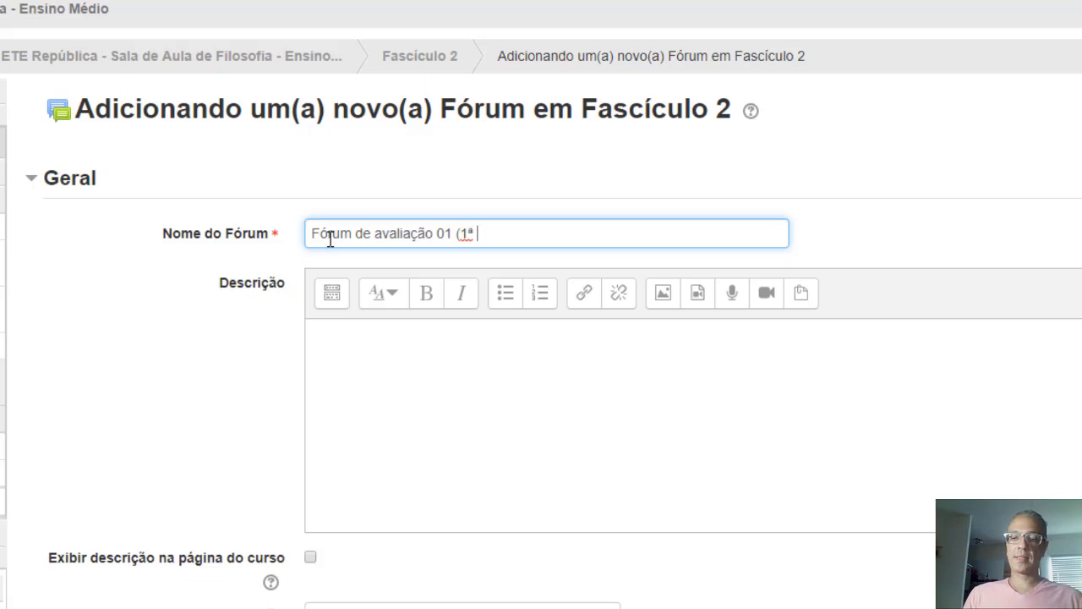
pyautogui.write('série)')
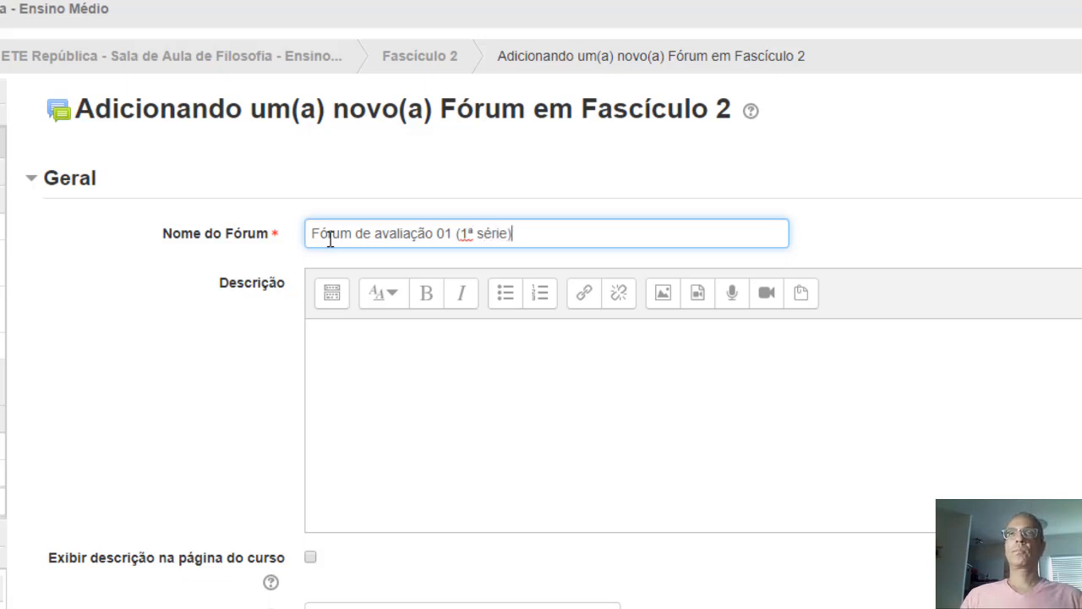
# - Write the forum description "Caro aluno," followed by the paragraph "Assista ao vídeo abaixo e comente sobre a relação conhecimento científico e opinião." and a new line
pyautogui.click(383, 343)
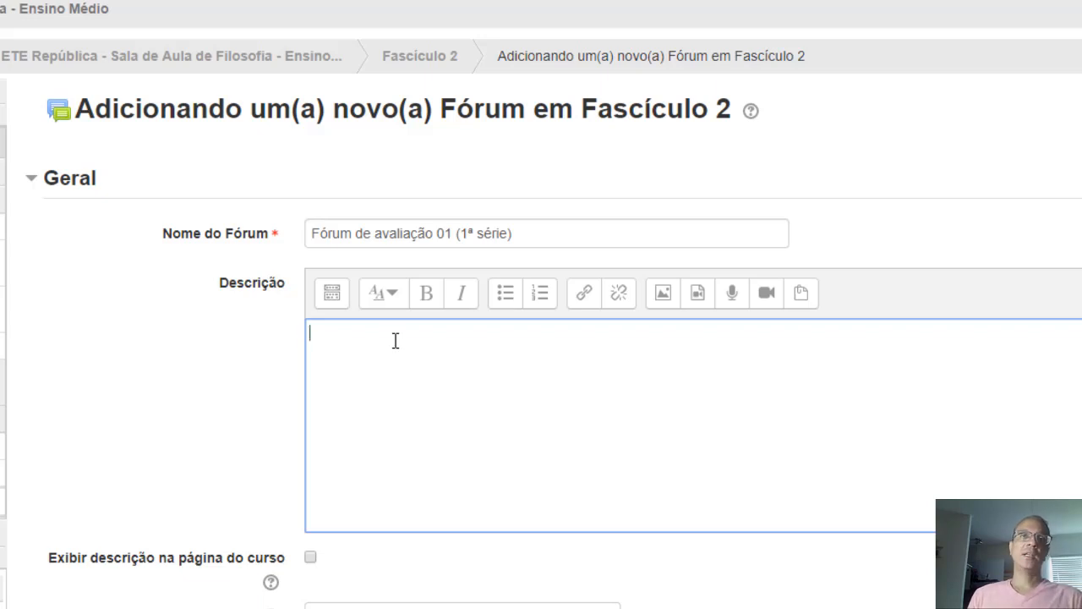
pyautogui.write('Ca')
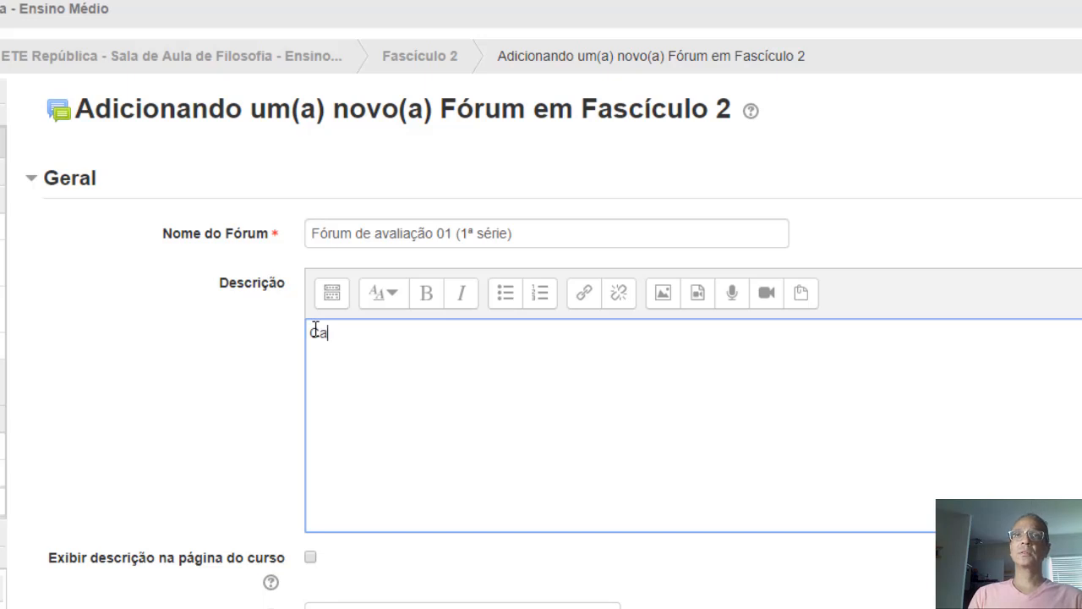
pyautogui.write('ro alun')
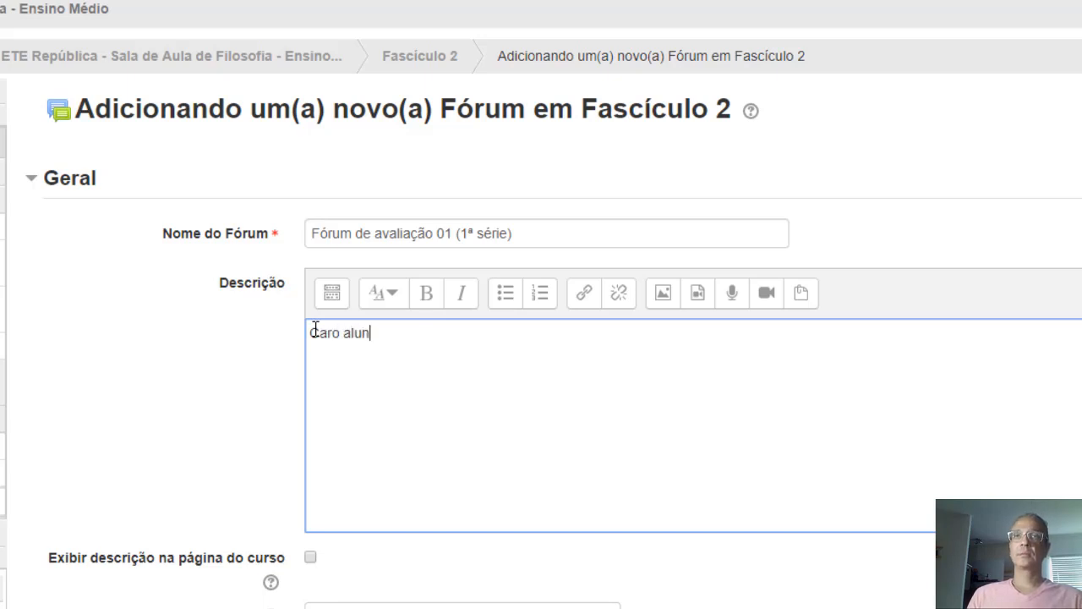
pyautogui.write('o,')
pyautogui.press('Return')
pyautogui.write('Assista ao v')
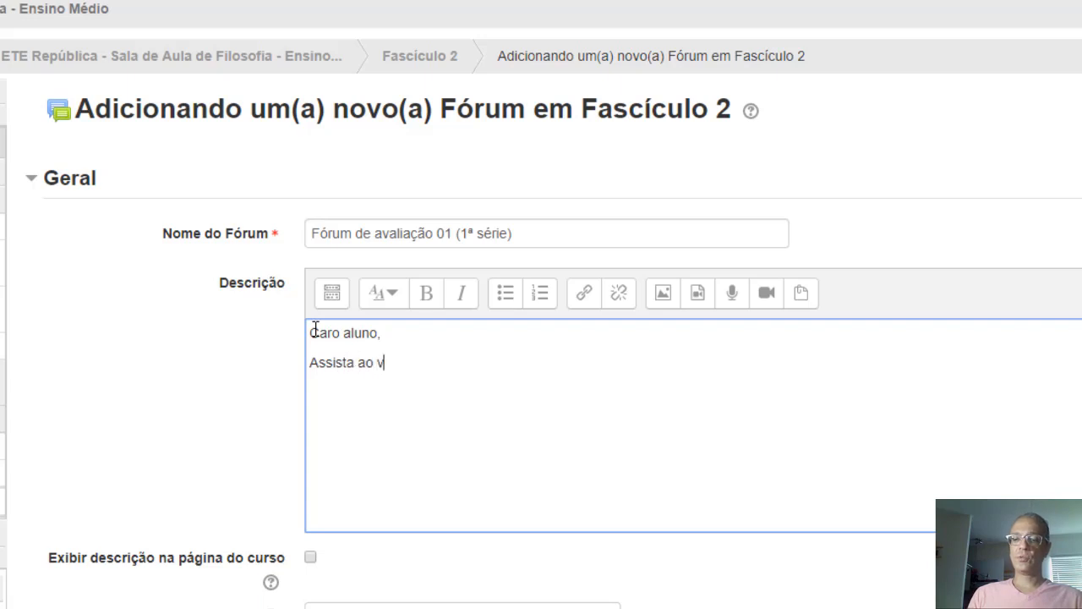
pyautogui.write('ídeo ')
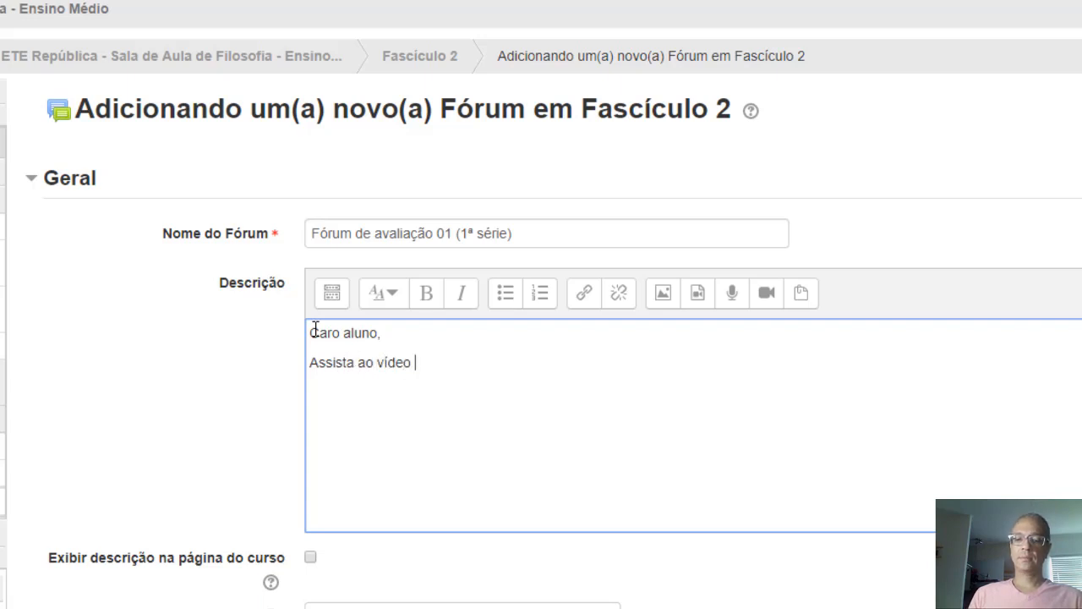
pyautogui.write('abaixo e')
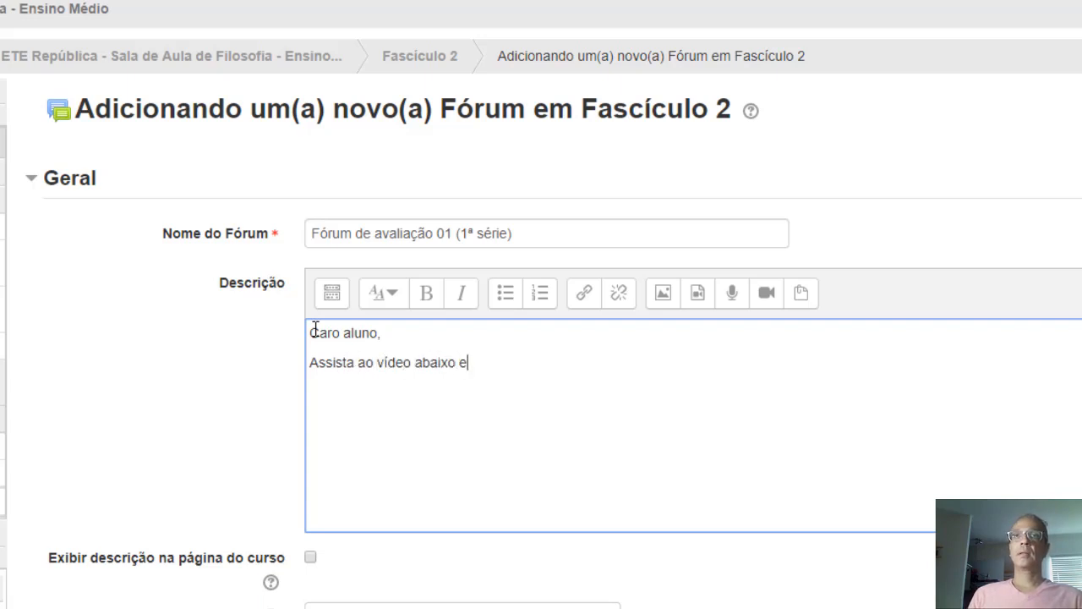
pyautogui.write(' comente')
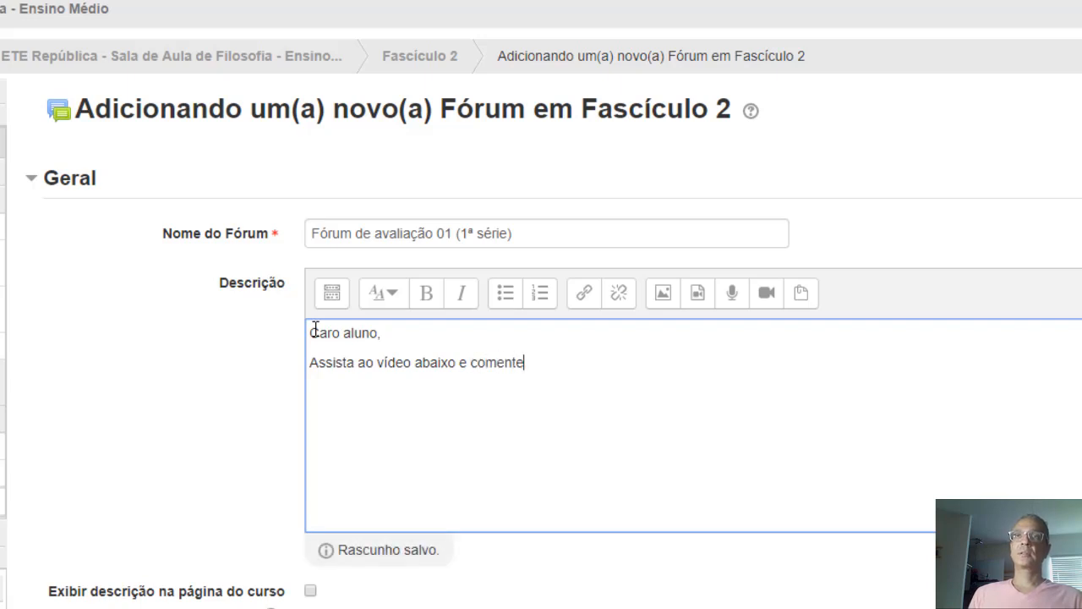
pyautogui.write(' sobre a ')
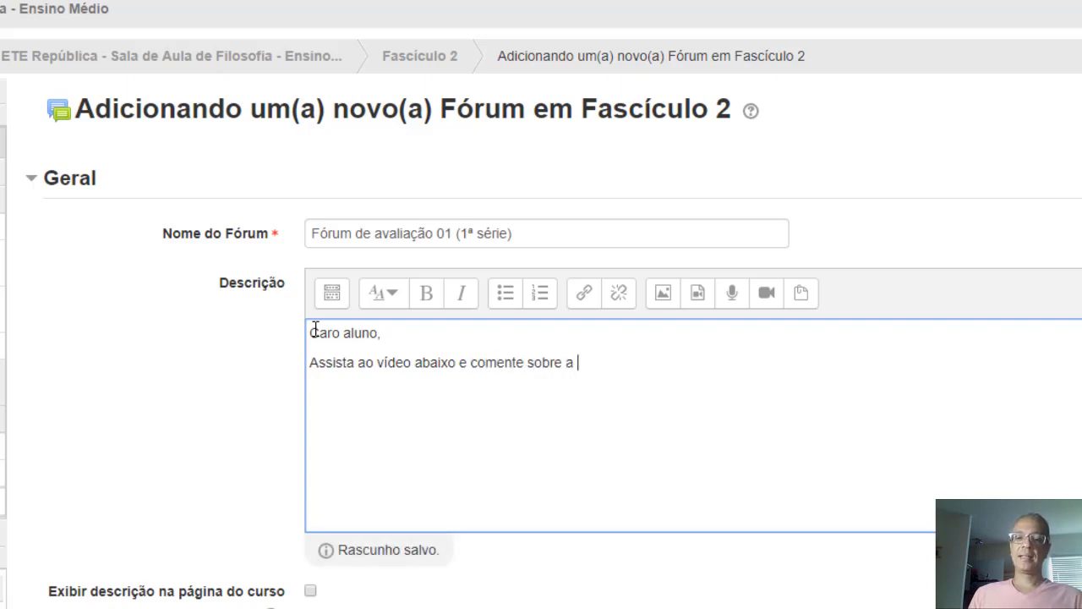
pyautogui.write('relação n')
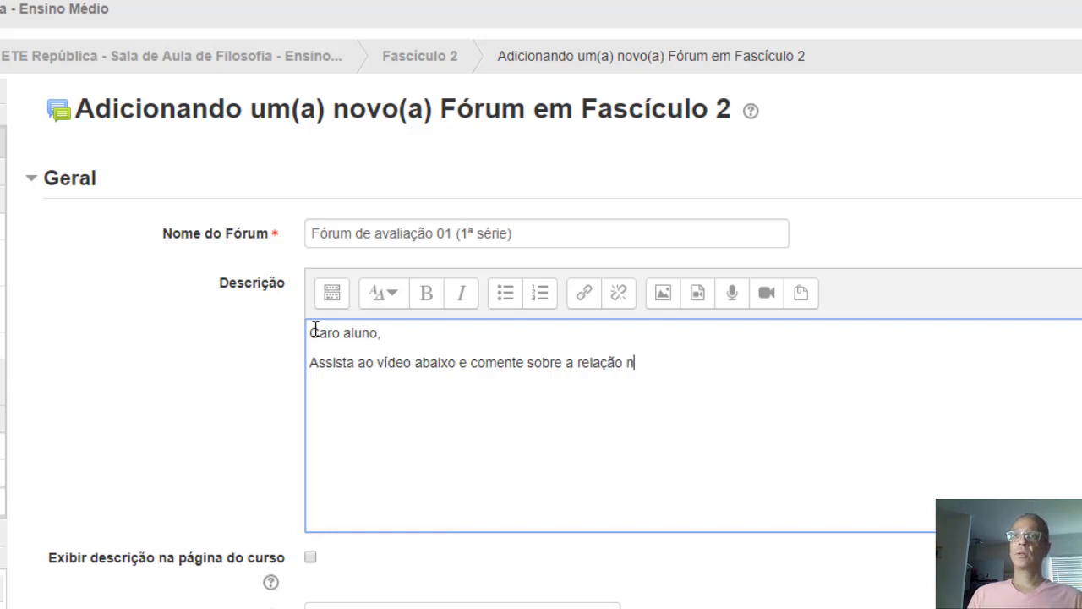
pyautogui.press('BackSpace')
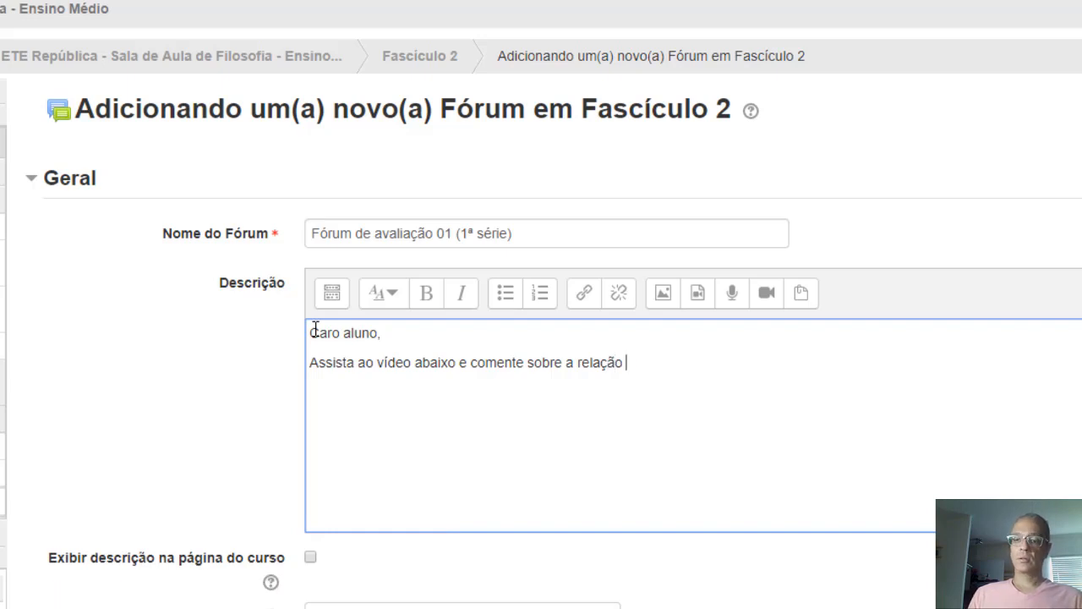
pyautogui.write('conhe')
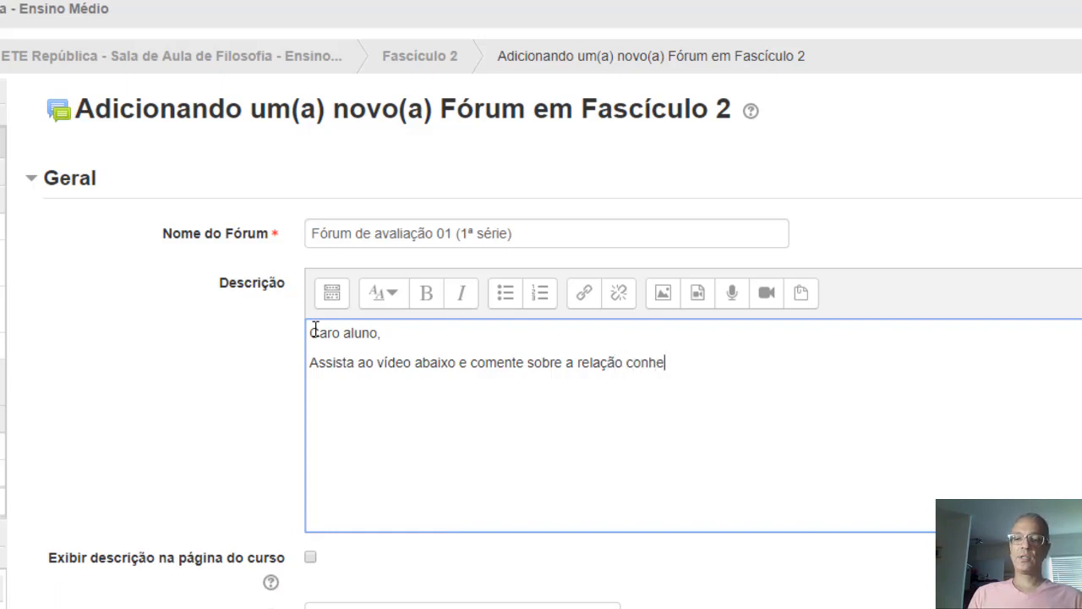
pyautogui.write('cimento ci')
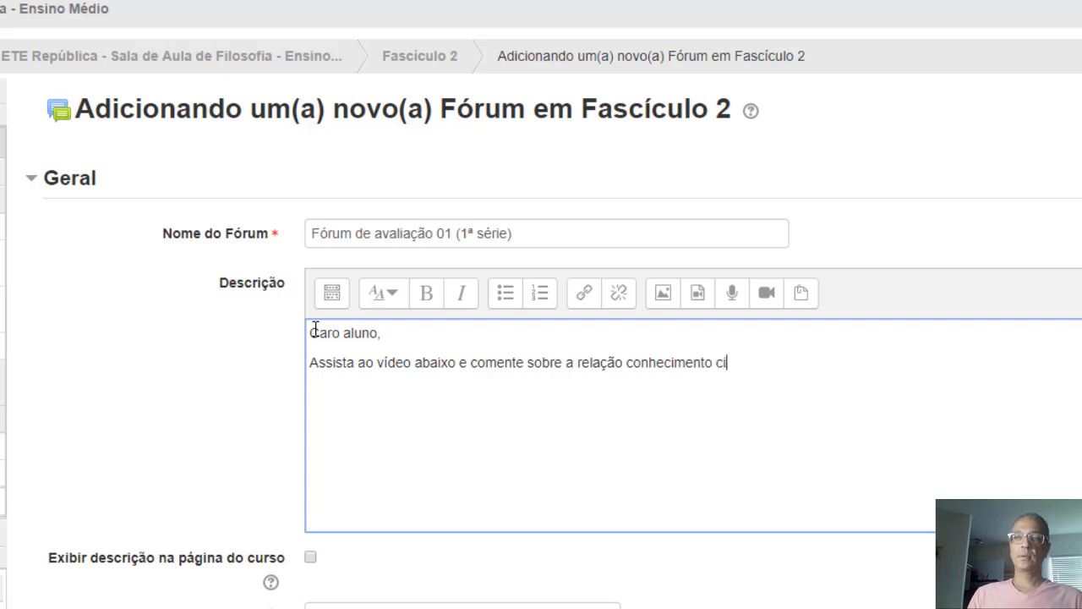
pyautogui.write('entí')
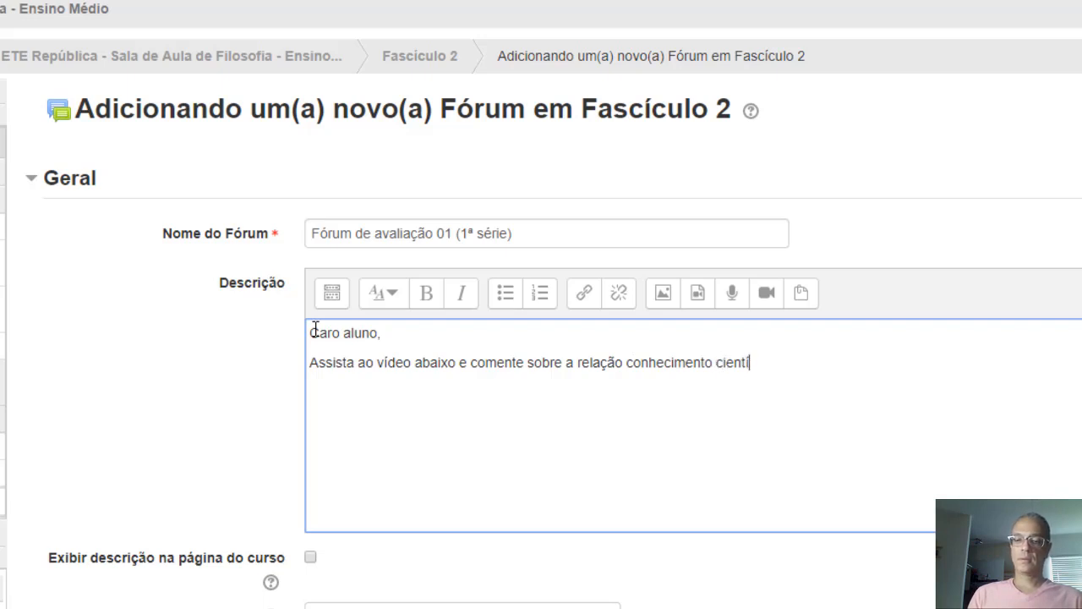
pyautogui.write('fico e ')
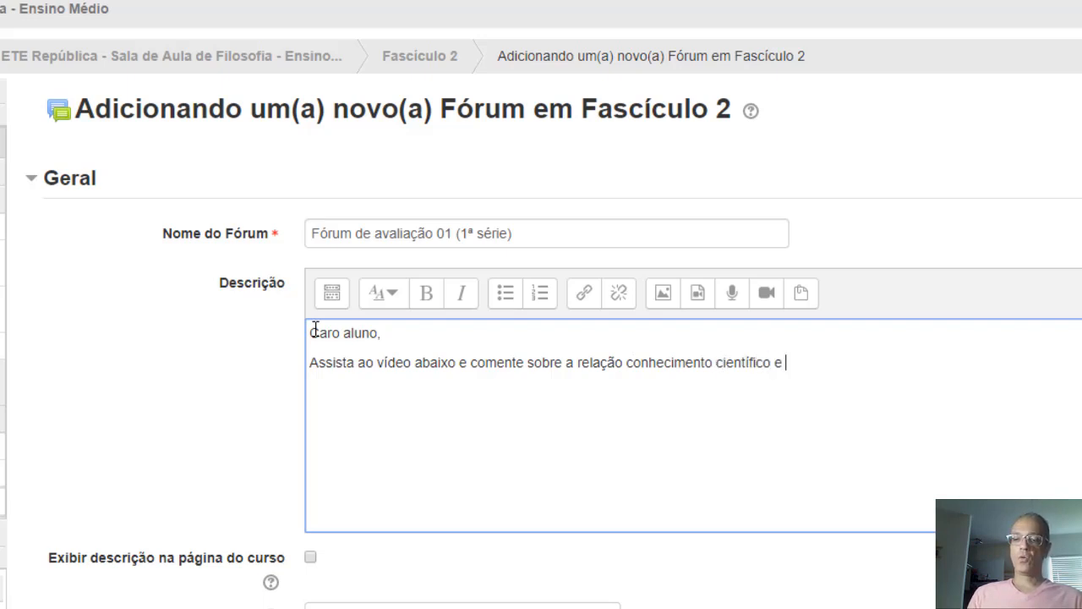
pyautogui.write('opinião.')
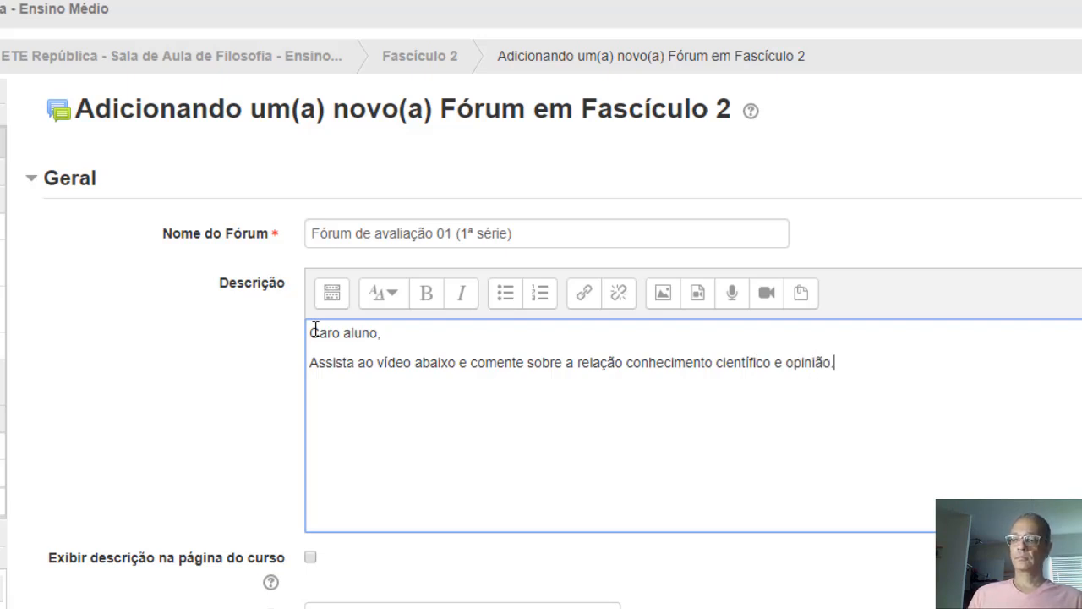
pyautogui.press('Return')
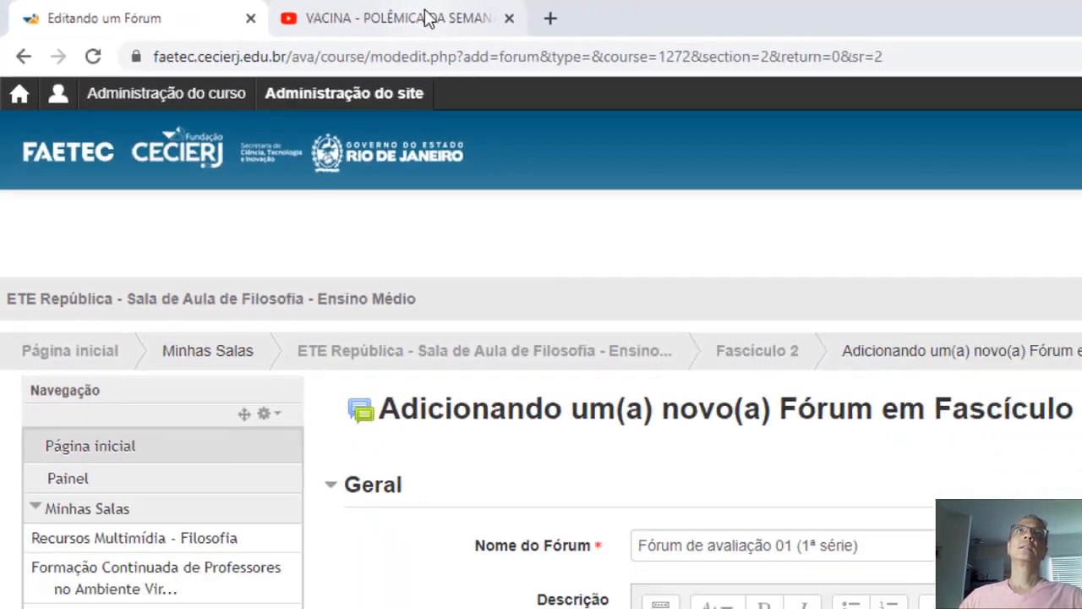
pyautogui.click(290, 12)
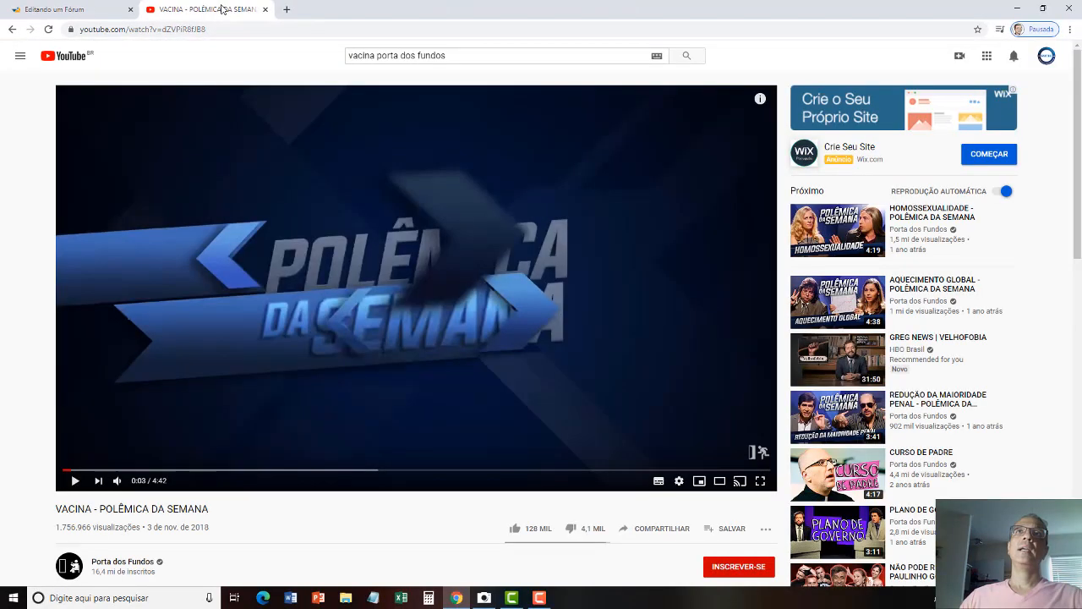
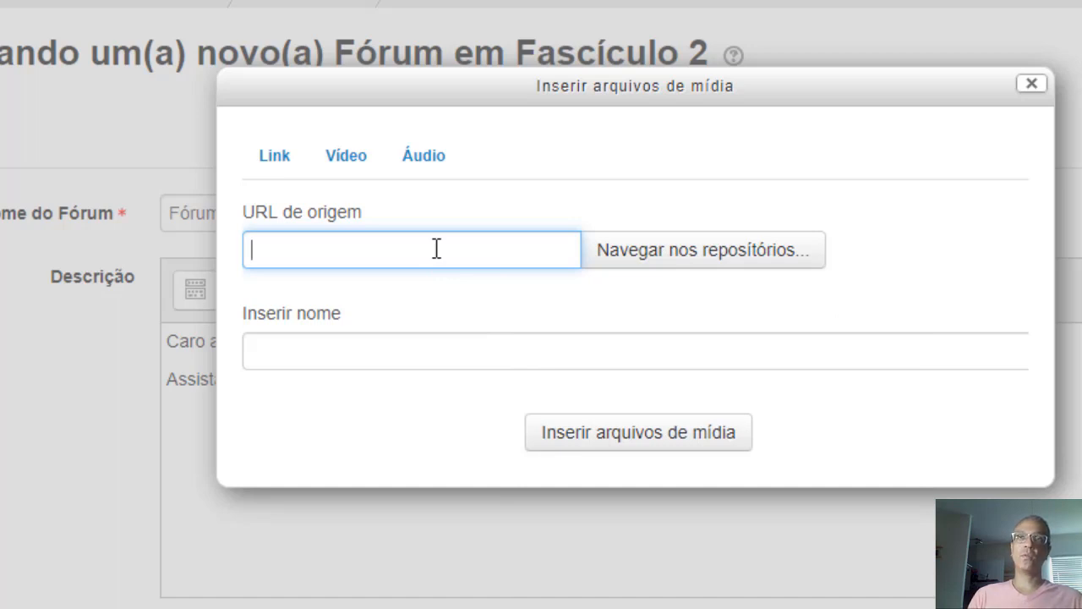
pyautogui.write('https://youtu.be/dZVPiR8fJB8')
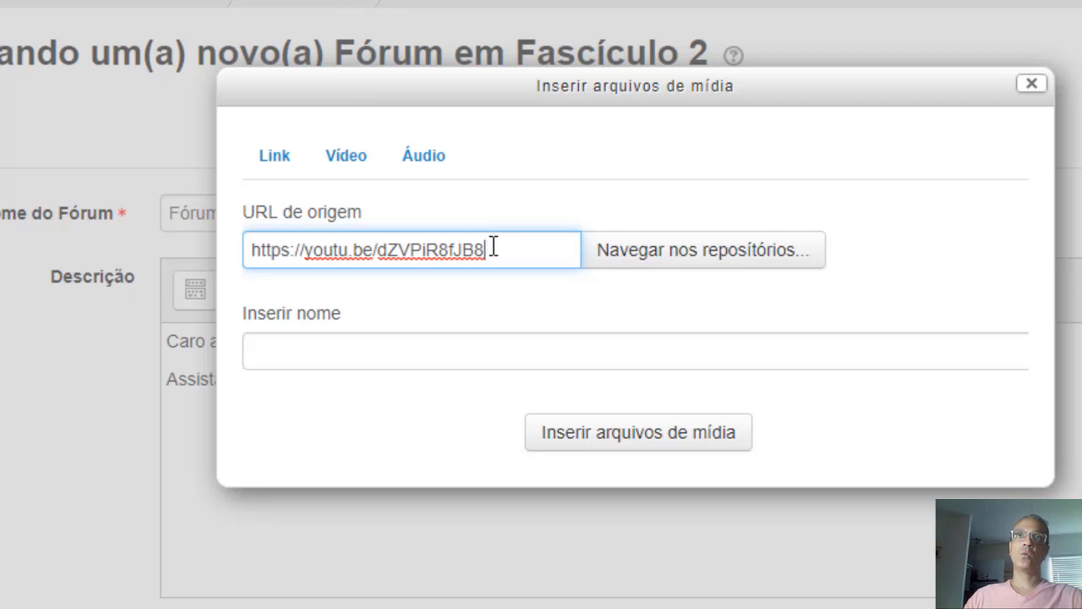
pyautogui.moveTo(494, 246); pyautogui.dragTo(240, 254)
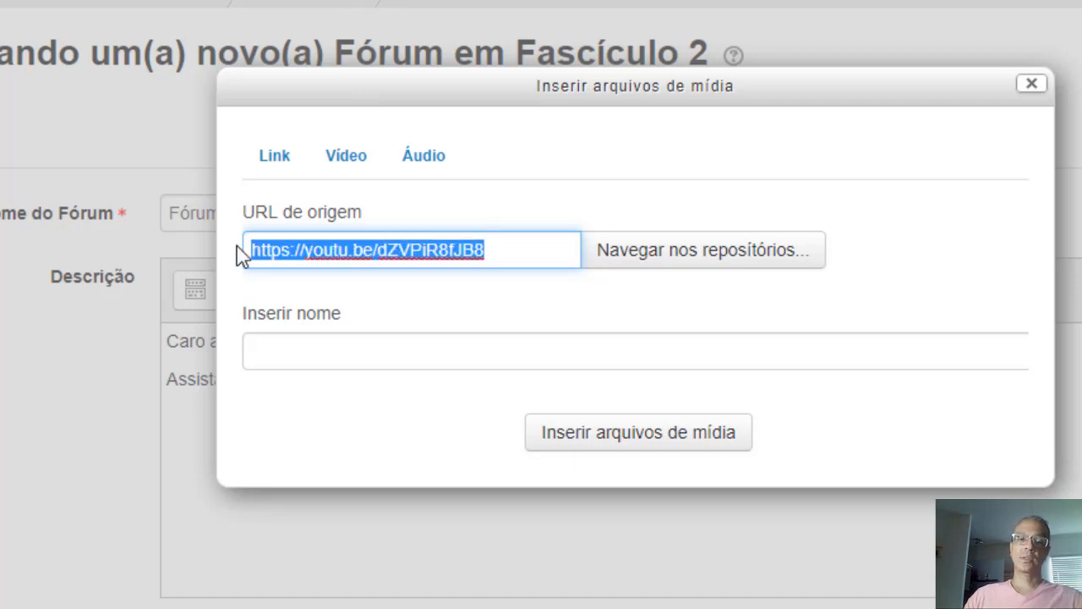
pyautogui.hotkey('ctrl', 'x')
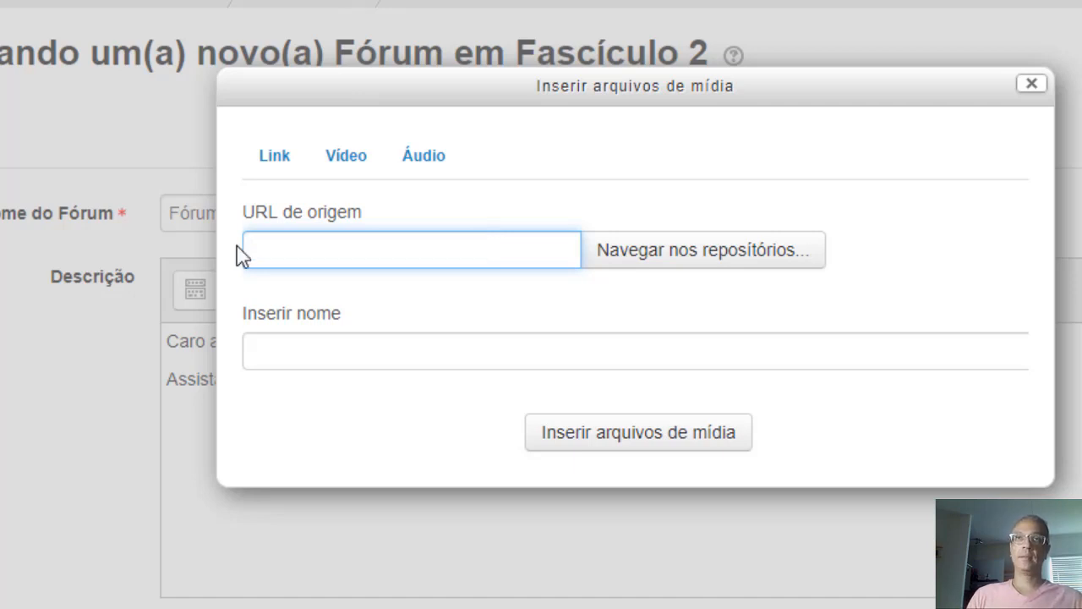
pyautogui.hotkey('ctrl', 'v')
pyautogui.moveTo(551, 246); pyautogui.dragTo(214, 247)
pyautogui.hotkey('ctrl', 'x')
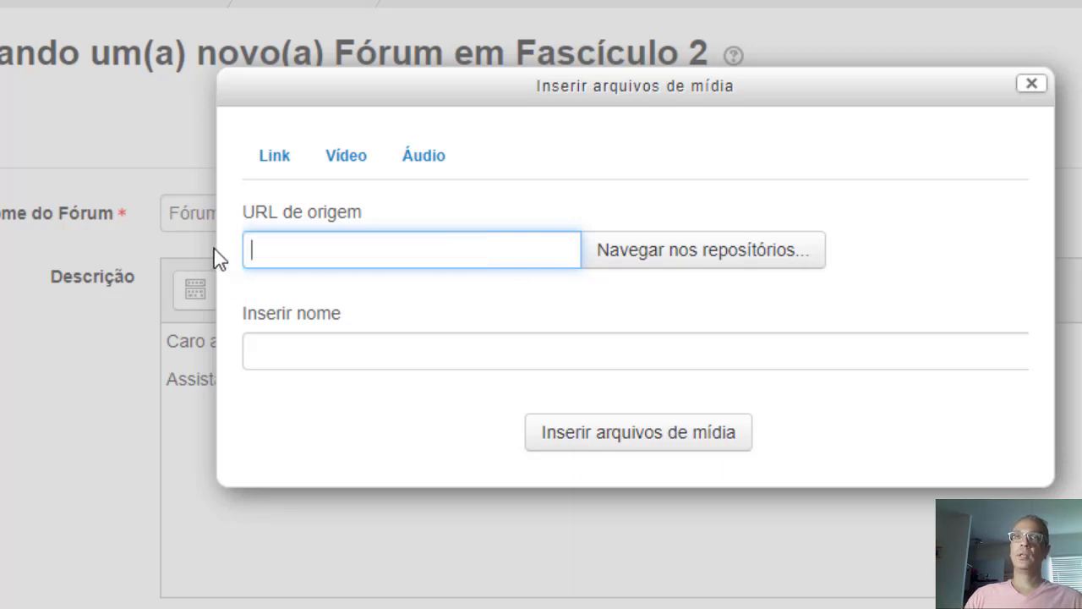
pyautogui.rightClick(323, 245)
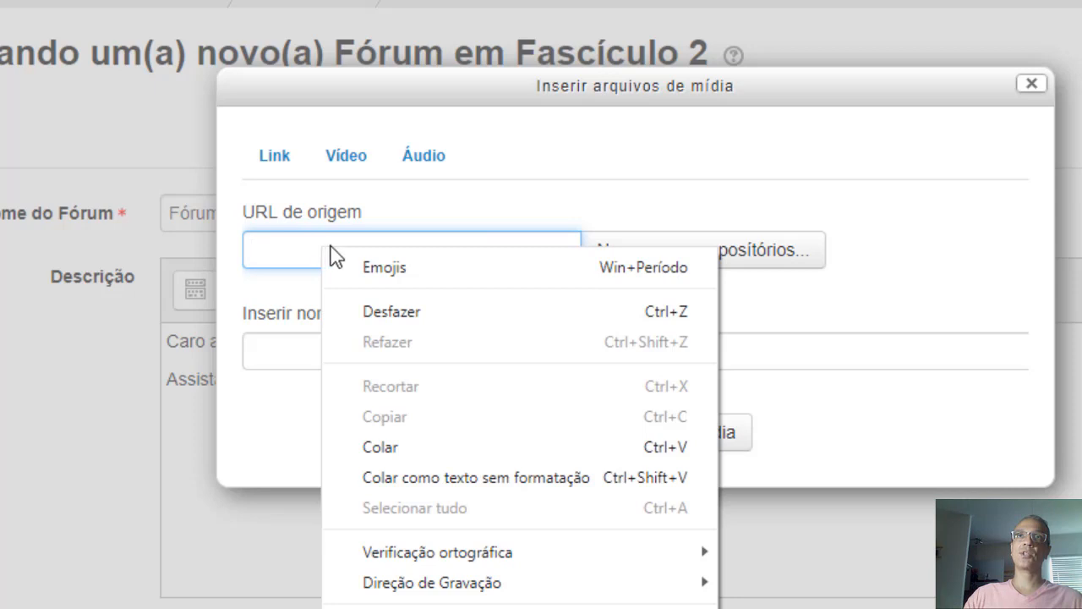
pyautogui.click(384, 447)
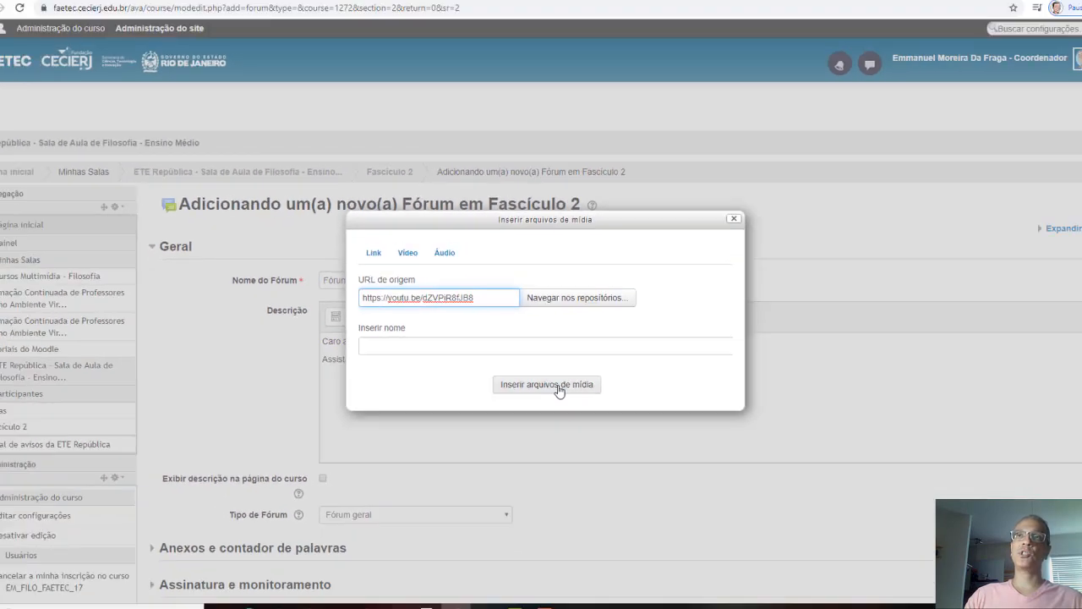
pyautogui.click(547, 385)
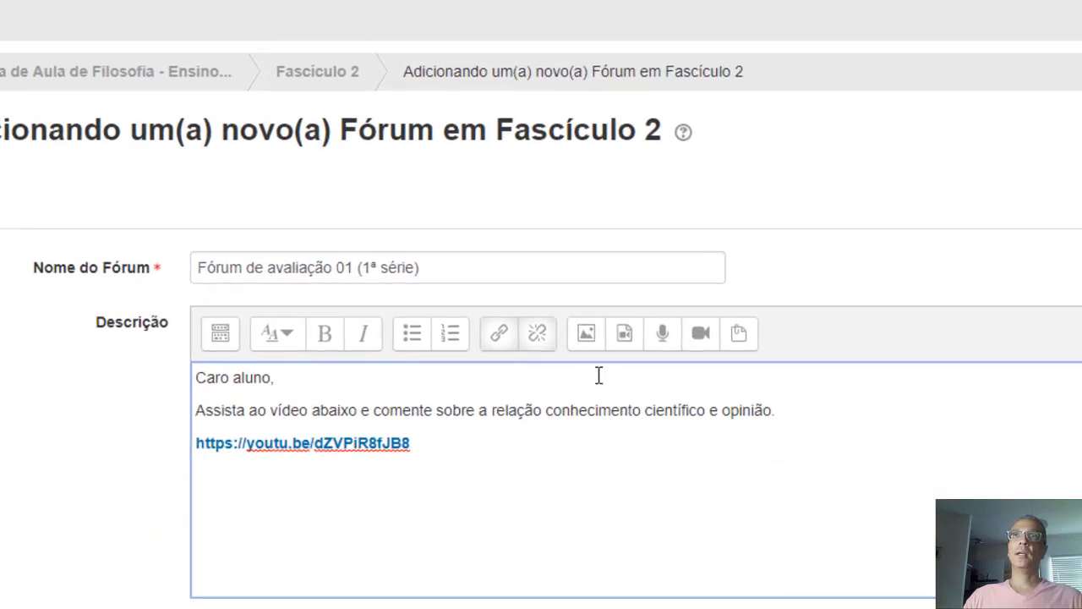
pyautogui.click(632, 338)
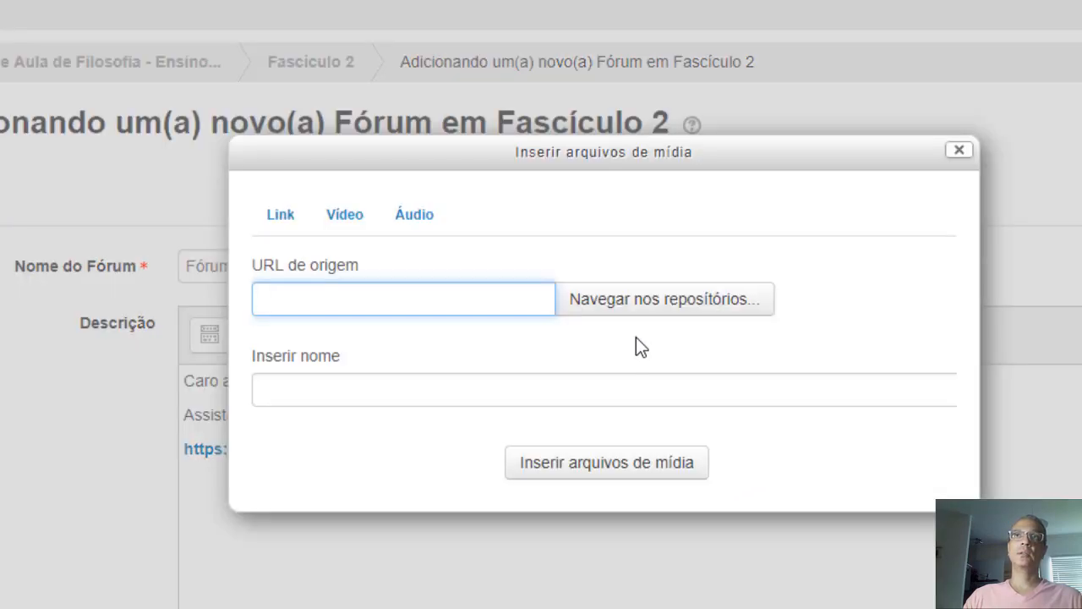
pyautogui.click(351, 222)
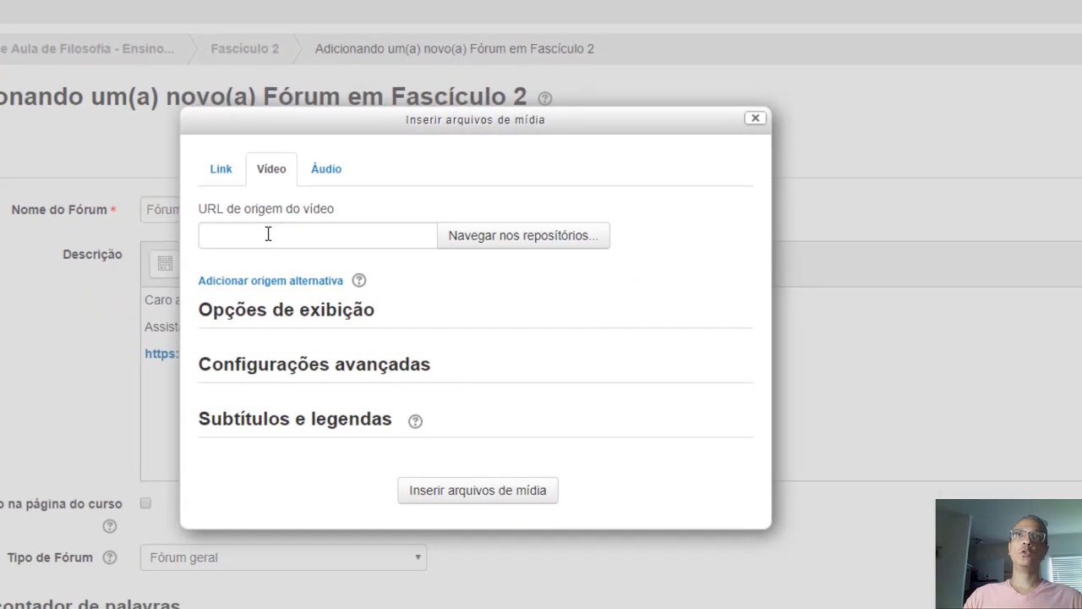
pyautogui.click(268, 235)
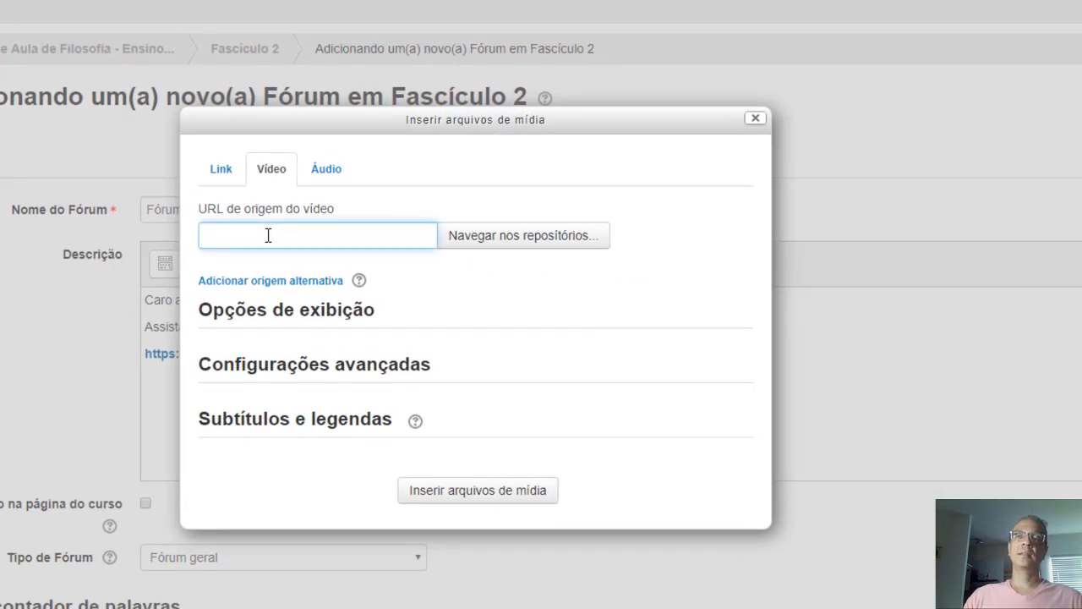
pyautogui.rightClick(268, 235)
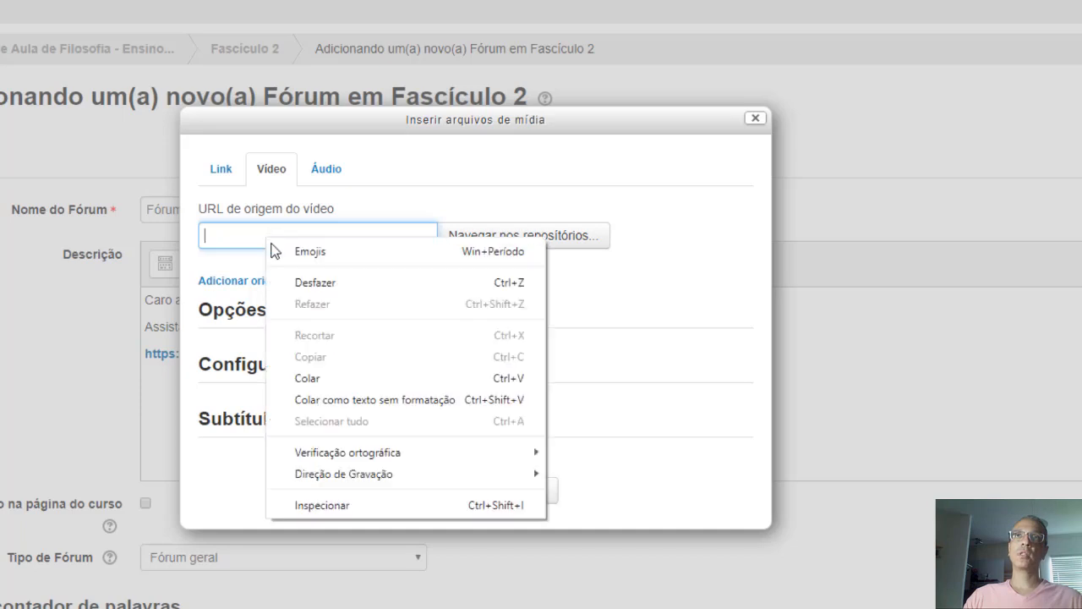
pyautogui.click(309, 379)
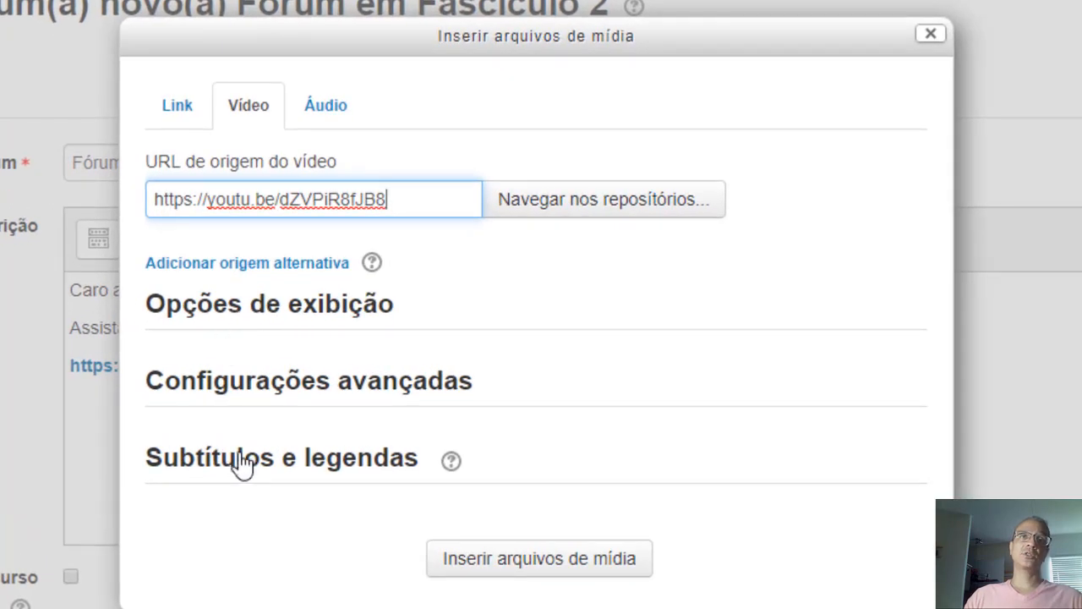
# - Examine the video's display options, advanced settings, and subtitle and caption settings
pyautogui.click(223, 312)
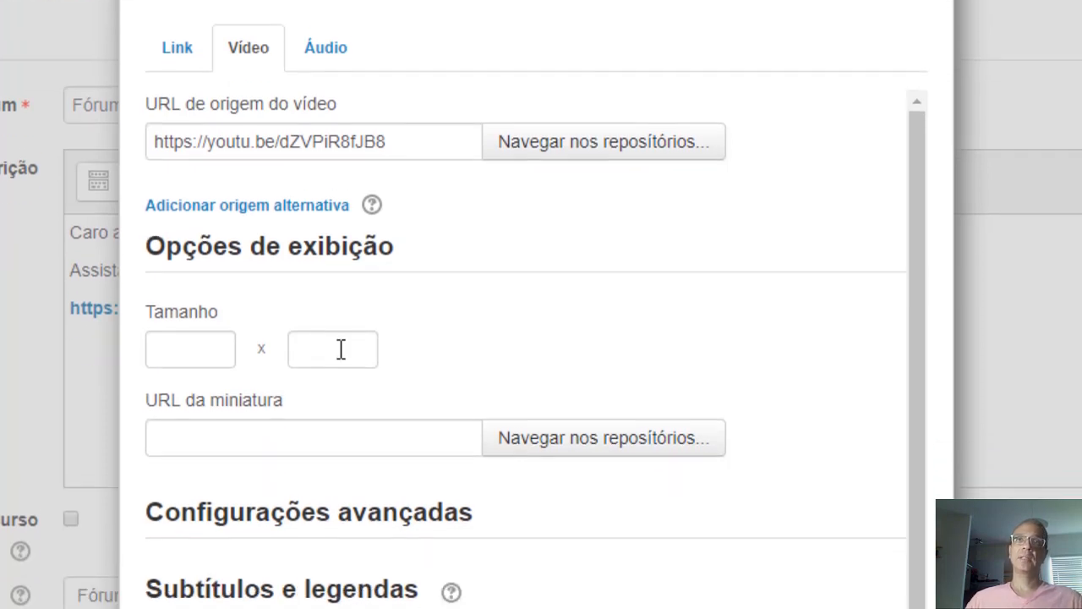
pyautogui.click(211, 425)
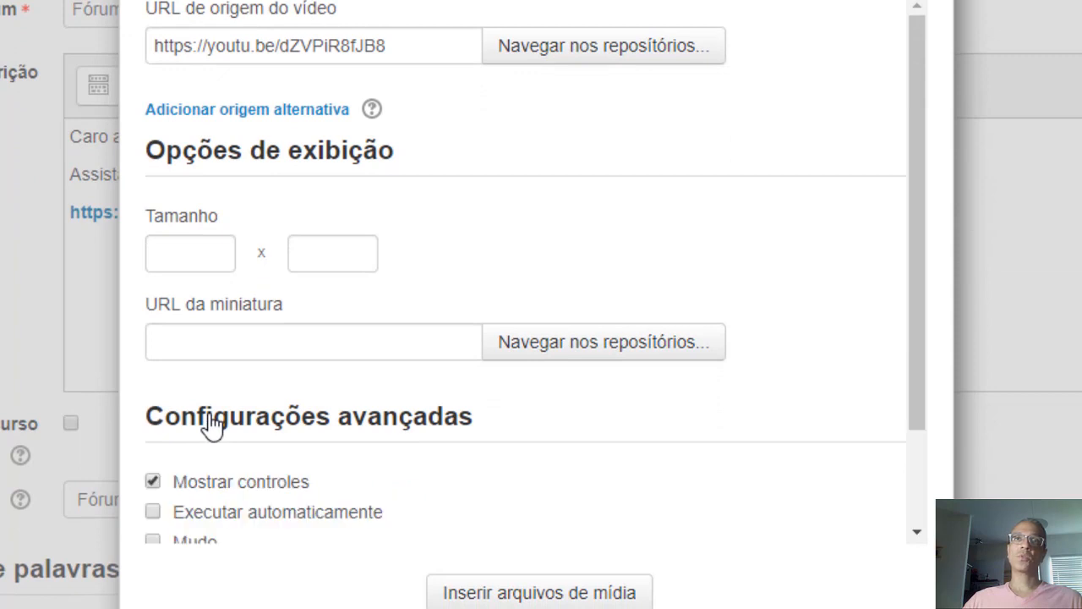
pyautogui.scroll(-2, 245, 433)
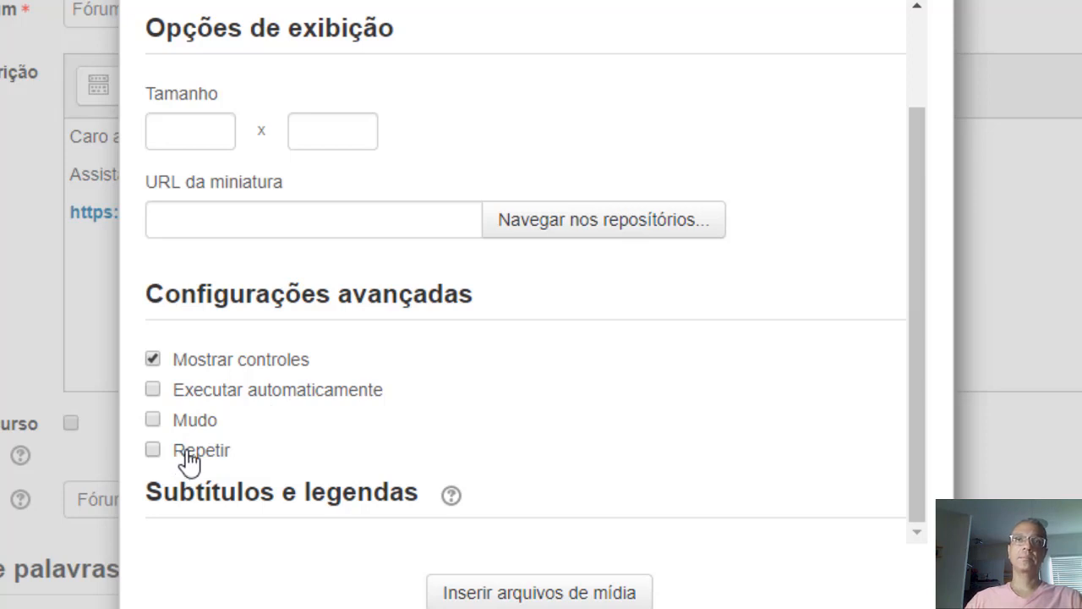
pyautogui.click(280, 493)
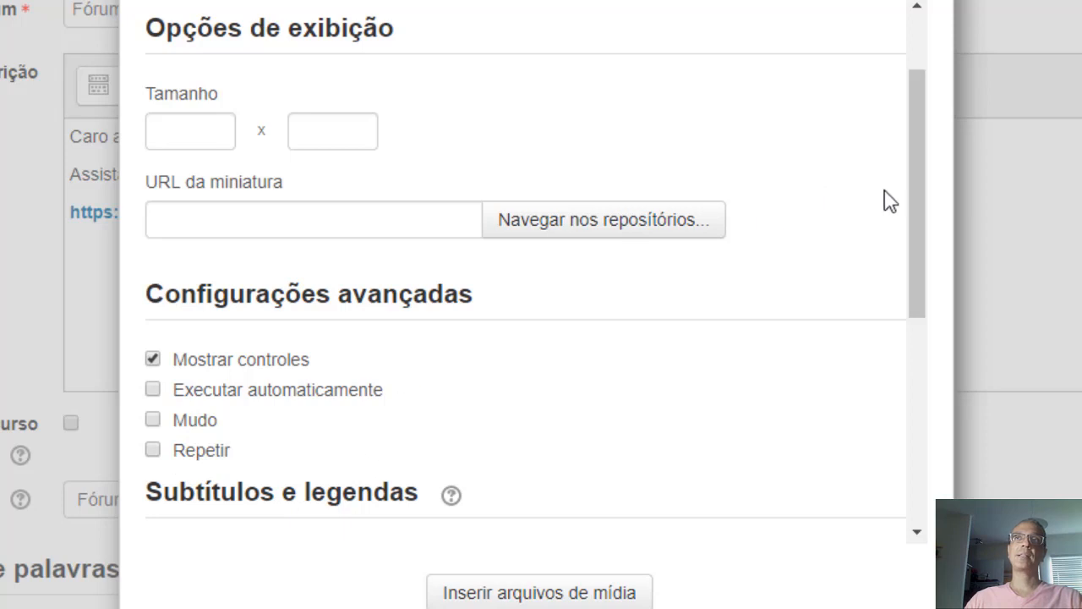
pyautogui.moveTo(922, 221); pyautogui.dragTo(919, 380)
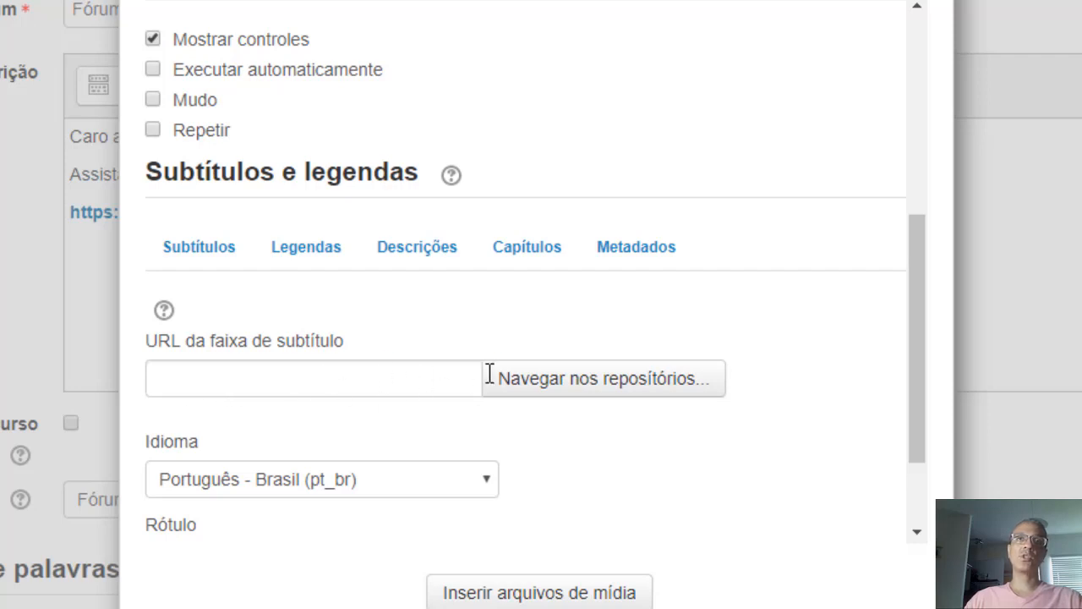
pyautogui.scroll(-3, 466, 488)
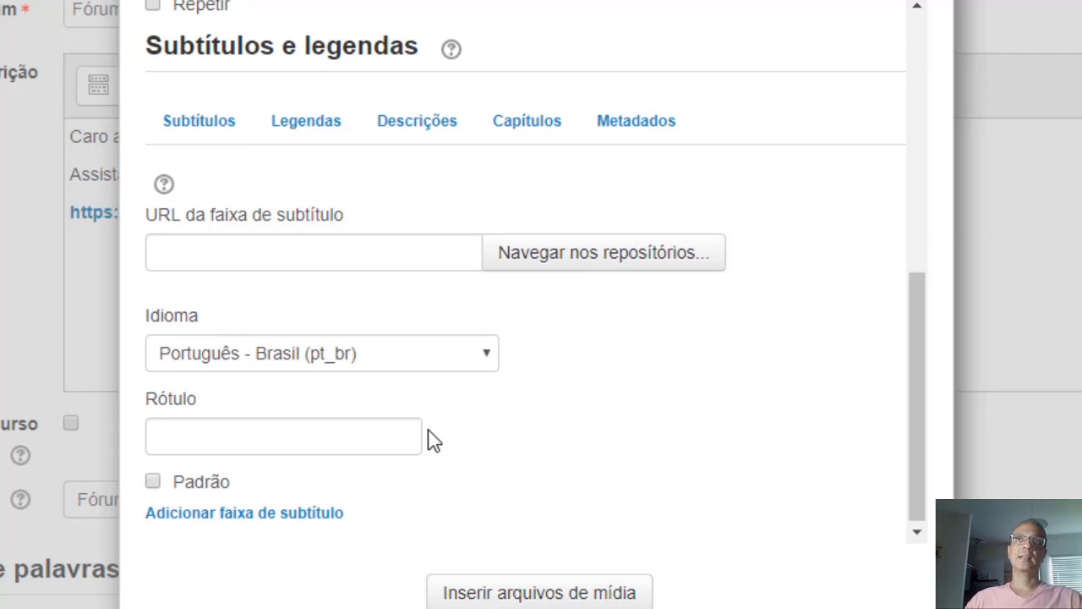
pyautogui.scroll(6, 428, 439)
pyautogui.scroll(1, 427, 423)
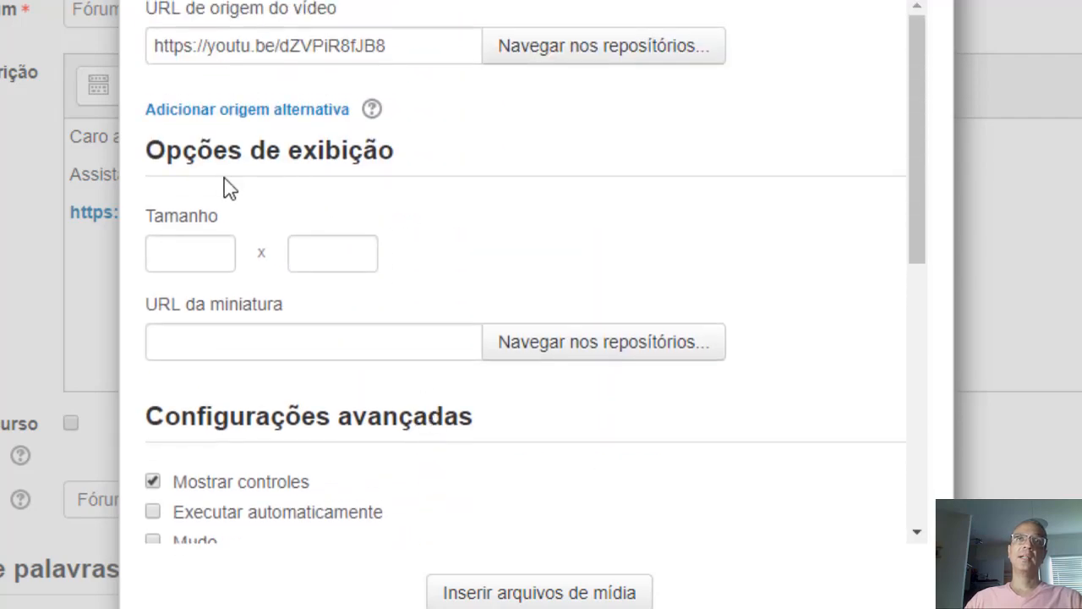
pyautogui.click(262, 430)
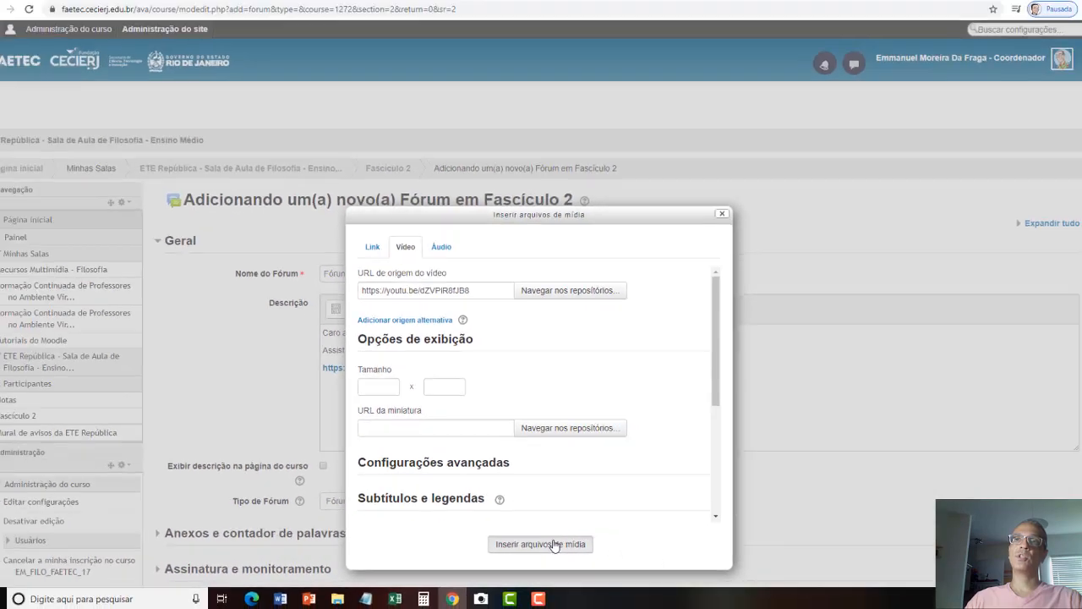
# - Insert the video into the forum description and delete the text link beside it
pyautogui.click(553, 544)
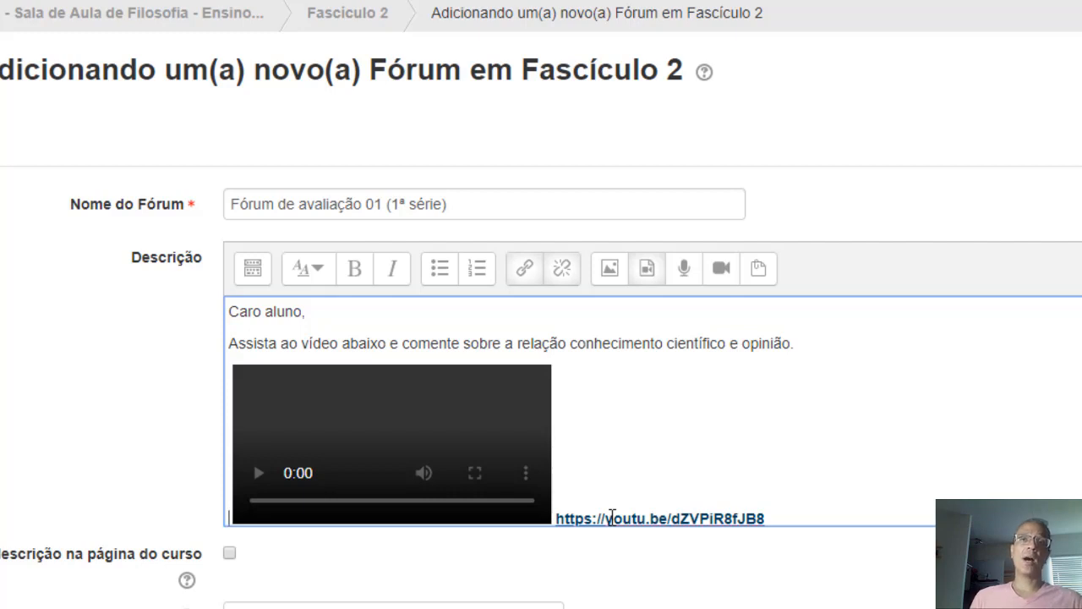
pyautogui.moveTo(787, 514); pyautogui.dragTo(561, 489)
pyautogui.press('Delete')
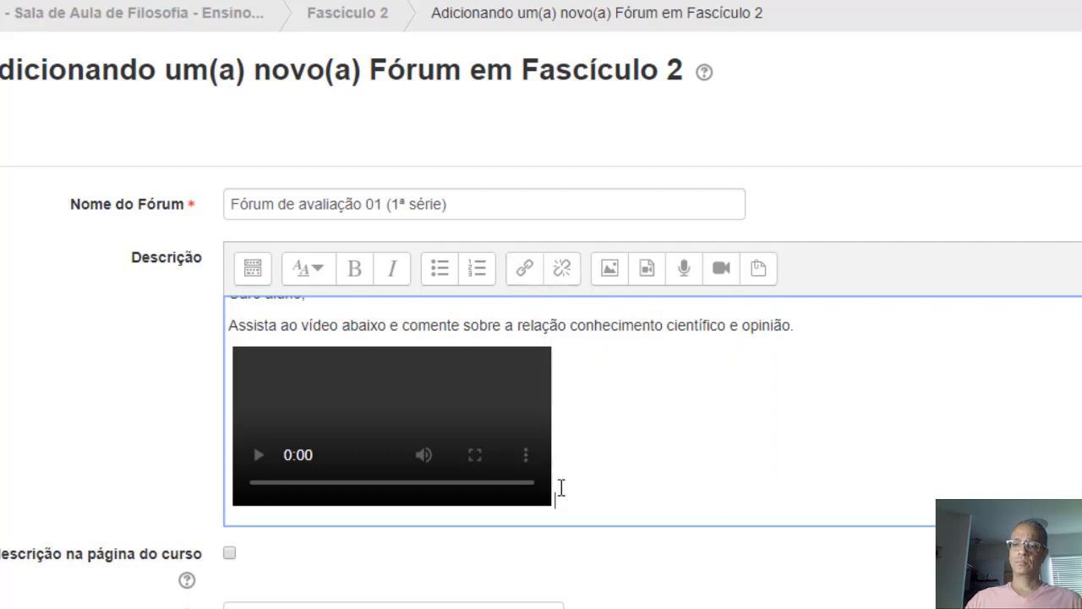
# - Add the line "Instruções:" below the video in the description, followed by a new line
pyautogui.press('Return')
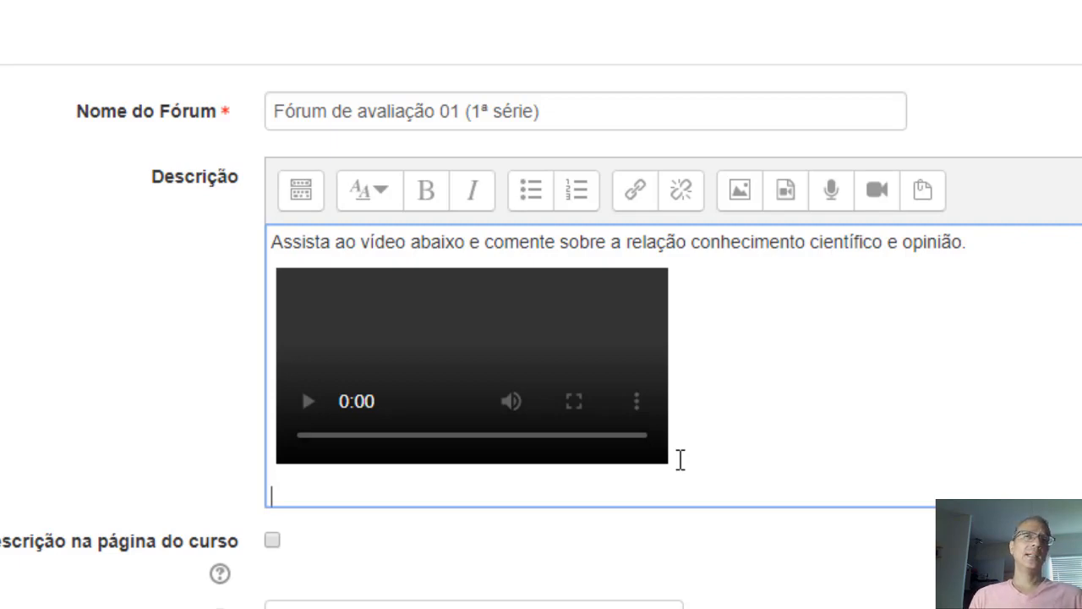
pyautogui.write('Inst')
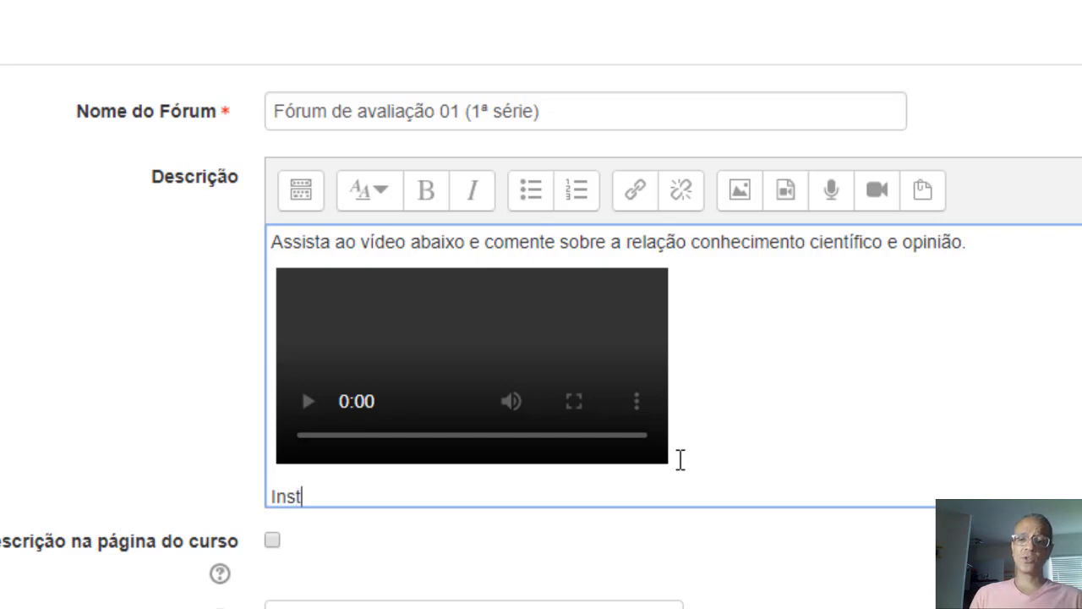
pyautogui.write('ruções')
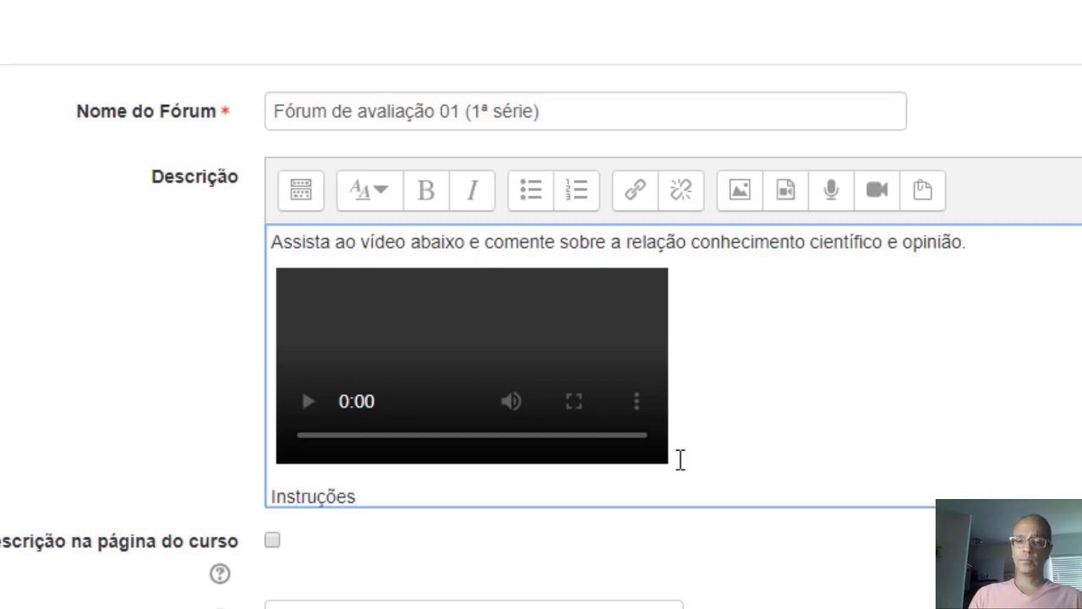
pyautogui.write(':')
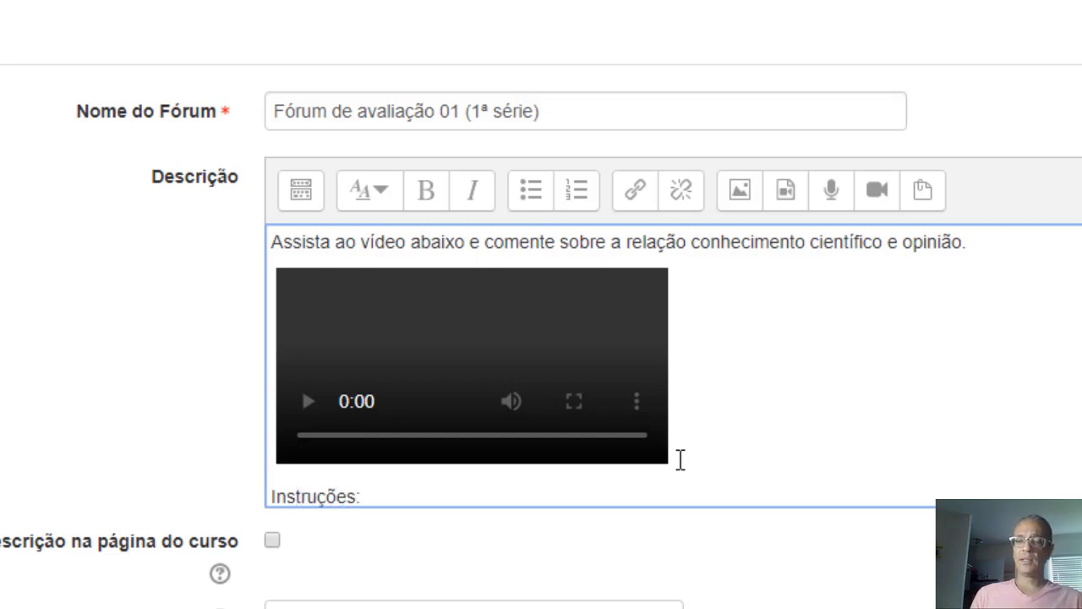
pyautogui.press('Return')
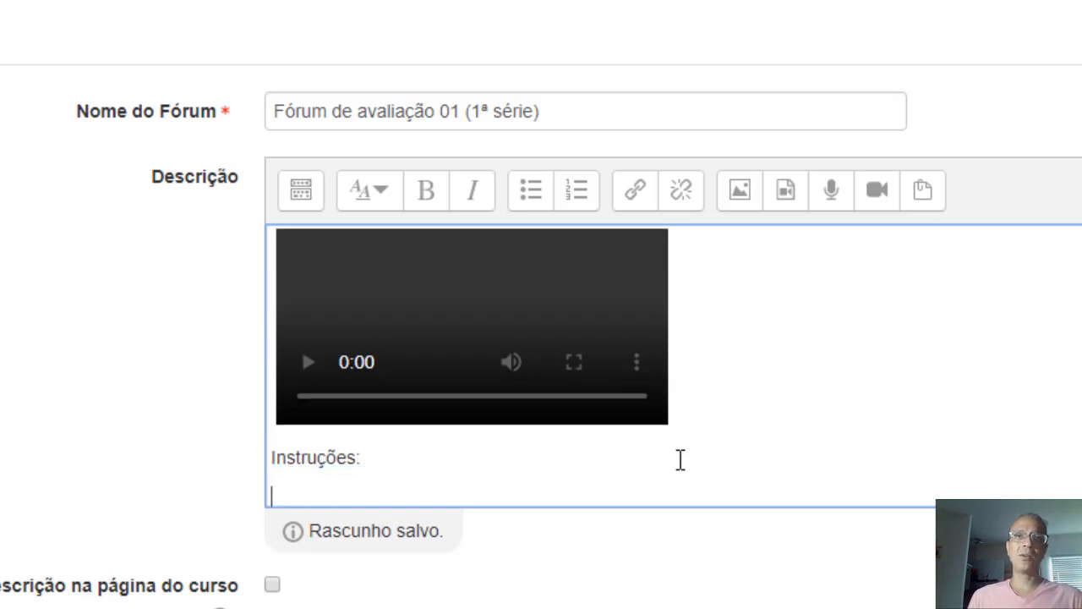
# - Add a bulleted list under "Instruções:" with the placeholder items "chxjdgchjgdjhjd", "dhhfgdhjgfjhd" and "hdgfdghjf"
pyautogui.click(536, 201)
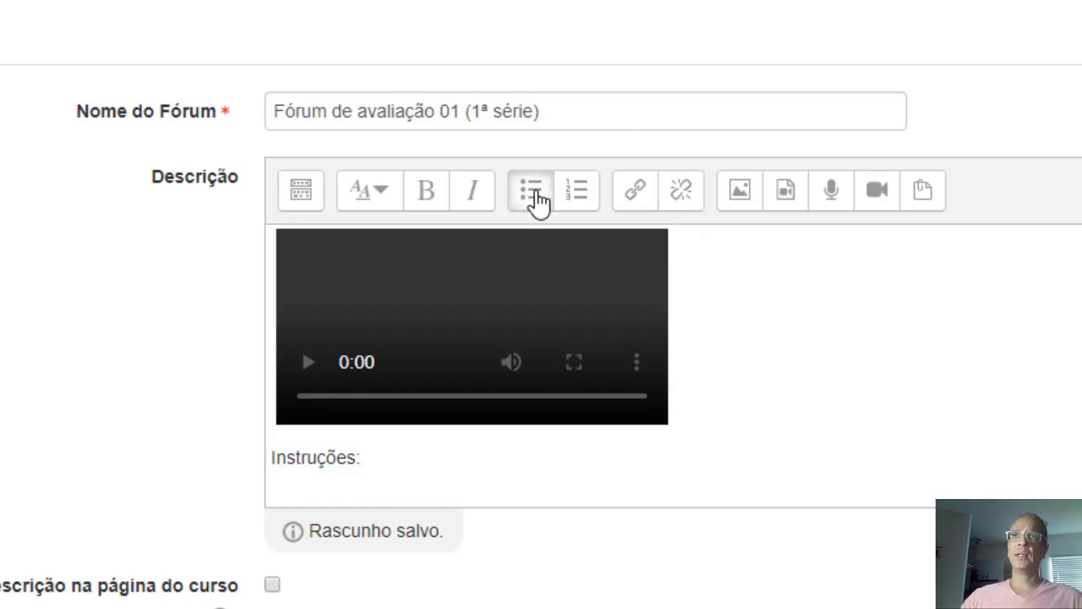
pyautogui.write('chxjdgchjgdjhjd')
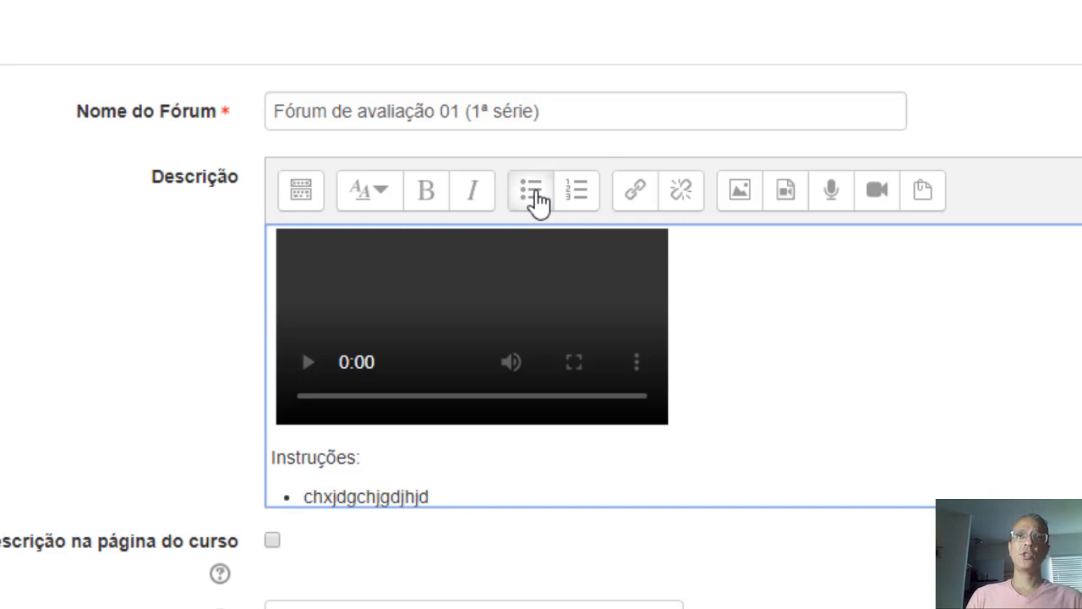
pyautogui.press('Return')
pyautogui.write('dhhfgdhjgfjhd')
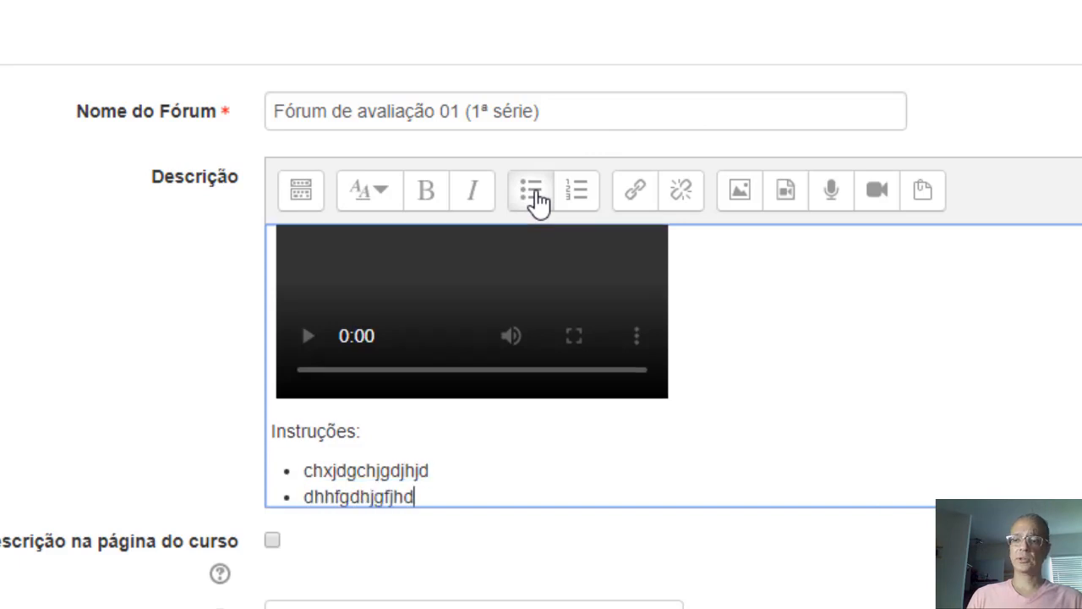
pyautogui.press('Return')
pyautogui.write('hdgfdghjf')
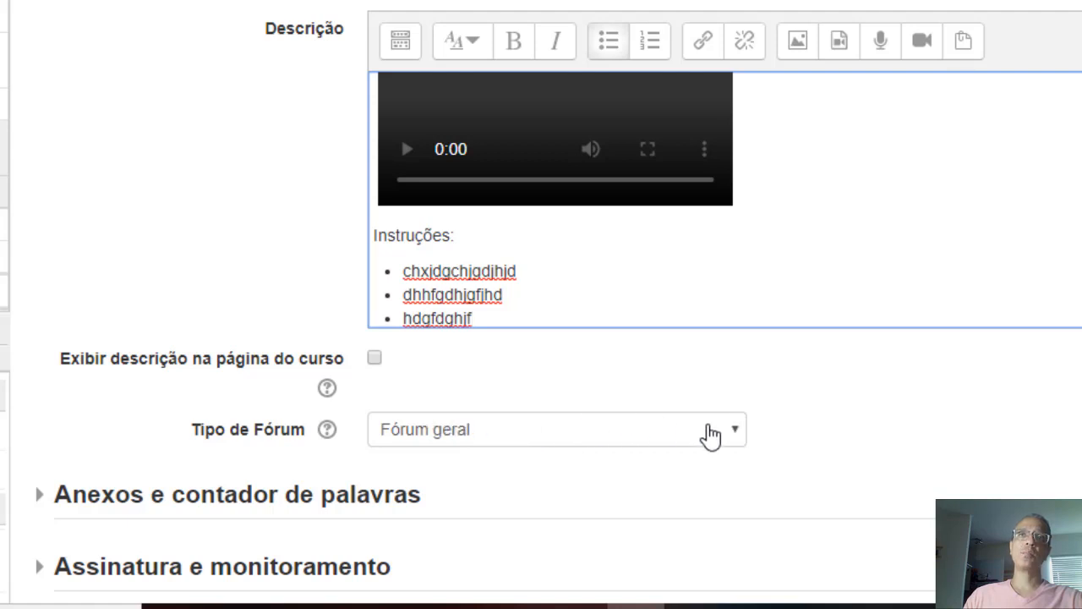
# - Choose "Fórum geral" as the forum type
pyautogui.click(719, 435)
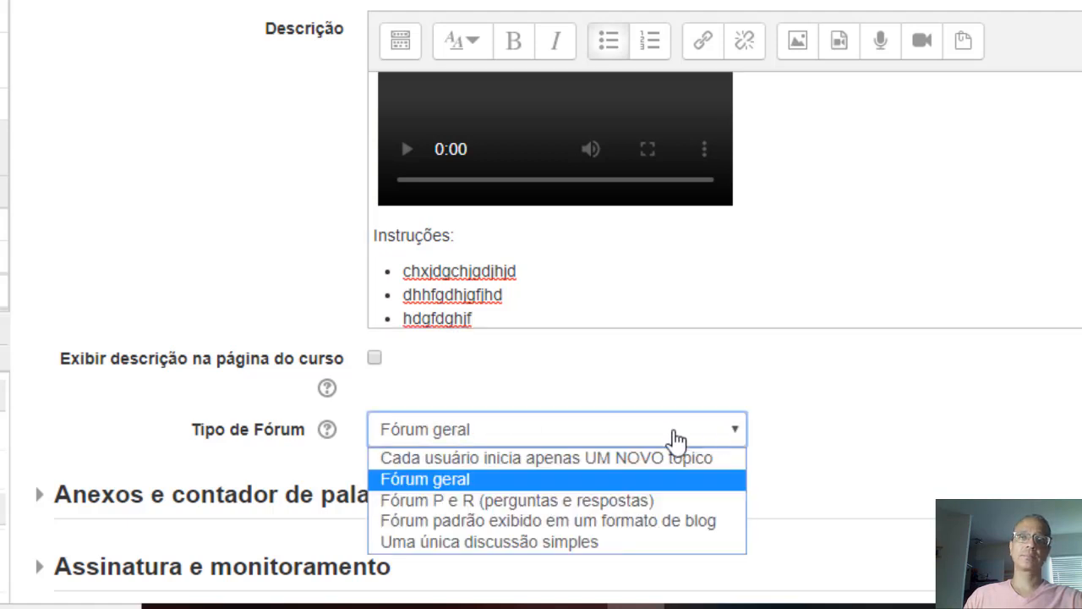
pyautogui.click(433, 478)
pyautogui.scroll(-5, 433, 476)
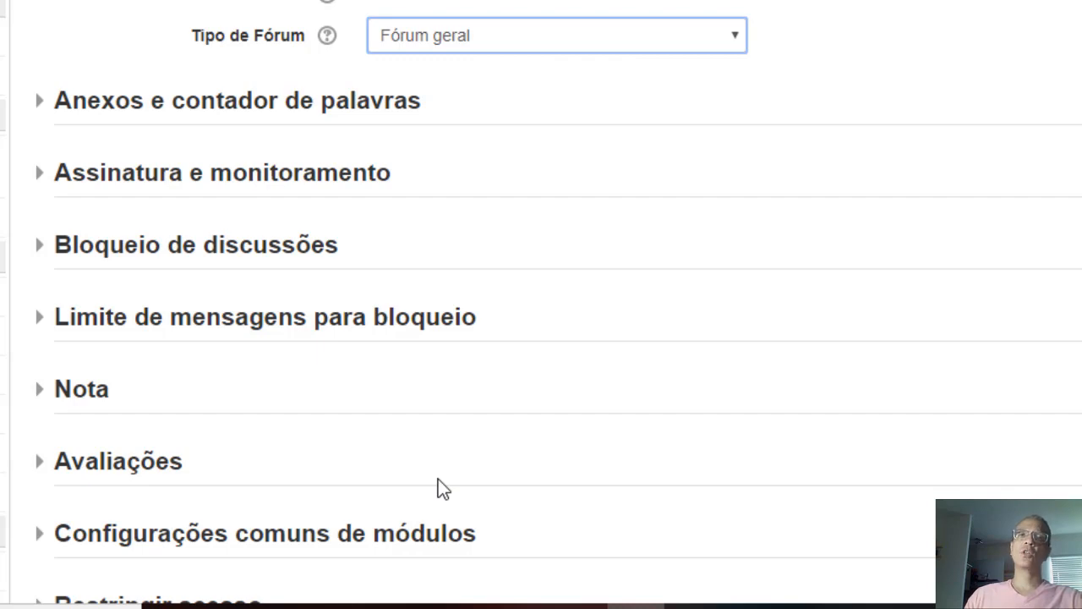
# - Examine the forum's attachment and word count settings and the available subscription modes
pyautogui.click(259, 109)
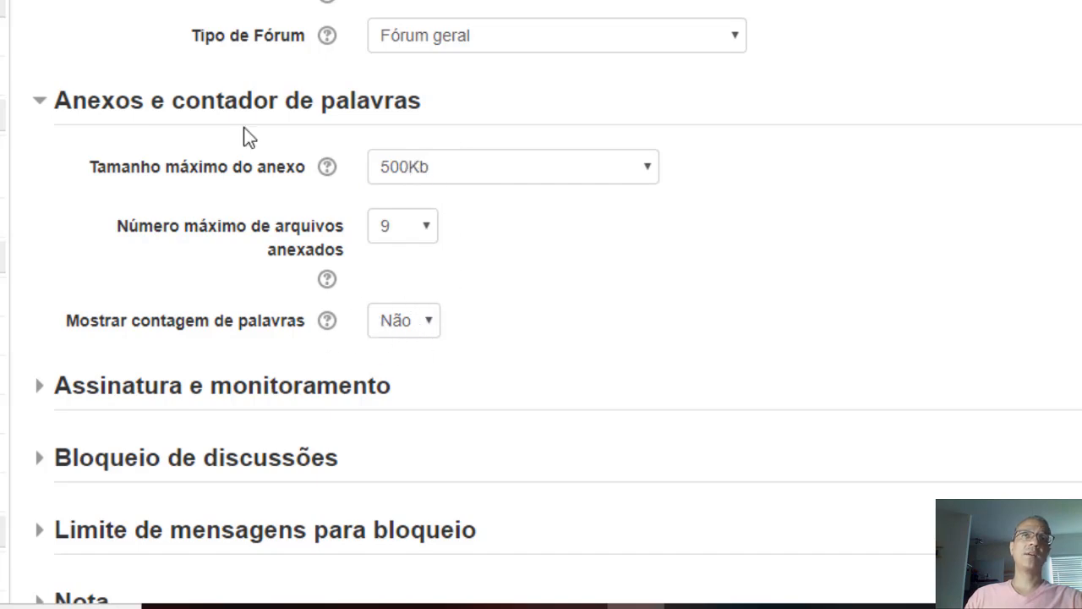
pyautogui.click(233, 102)
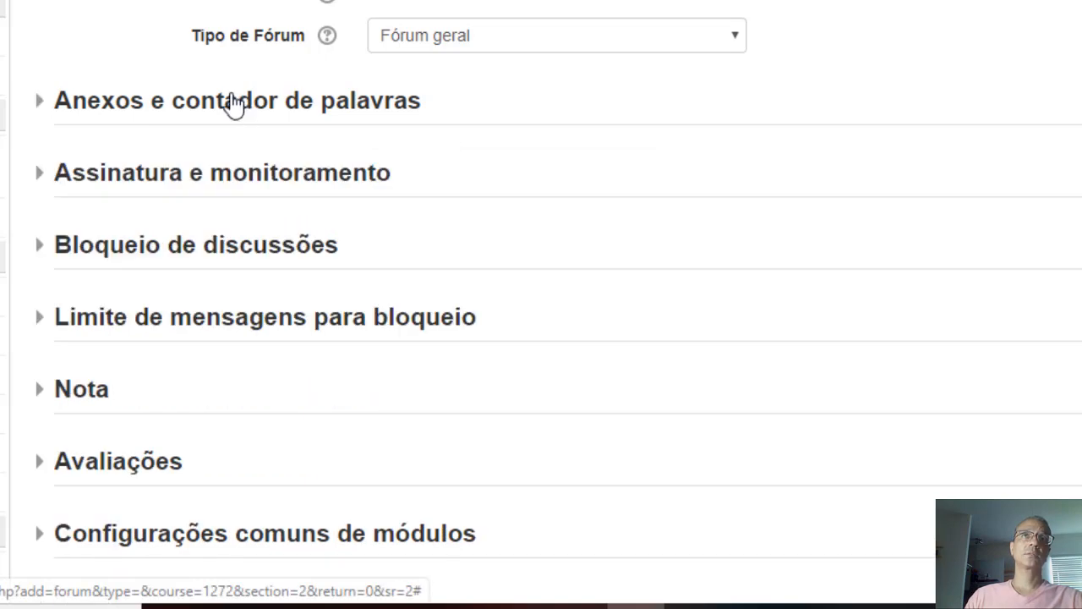
pyautogui.click(194, 187)
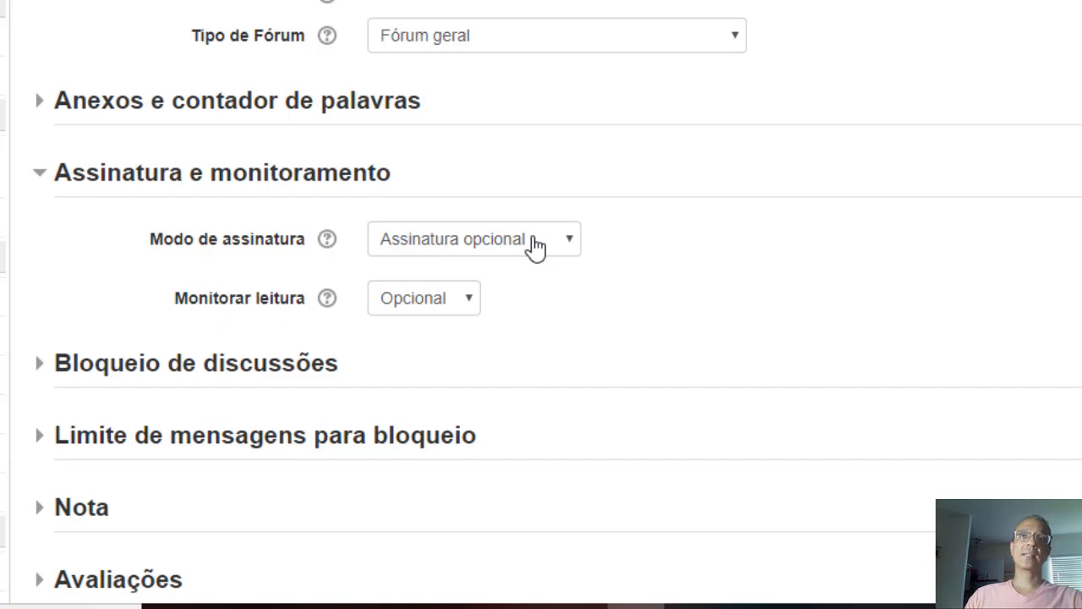
pyautogui.click(546, 243)
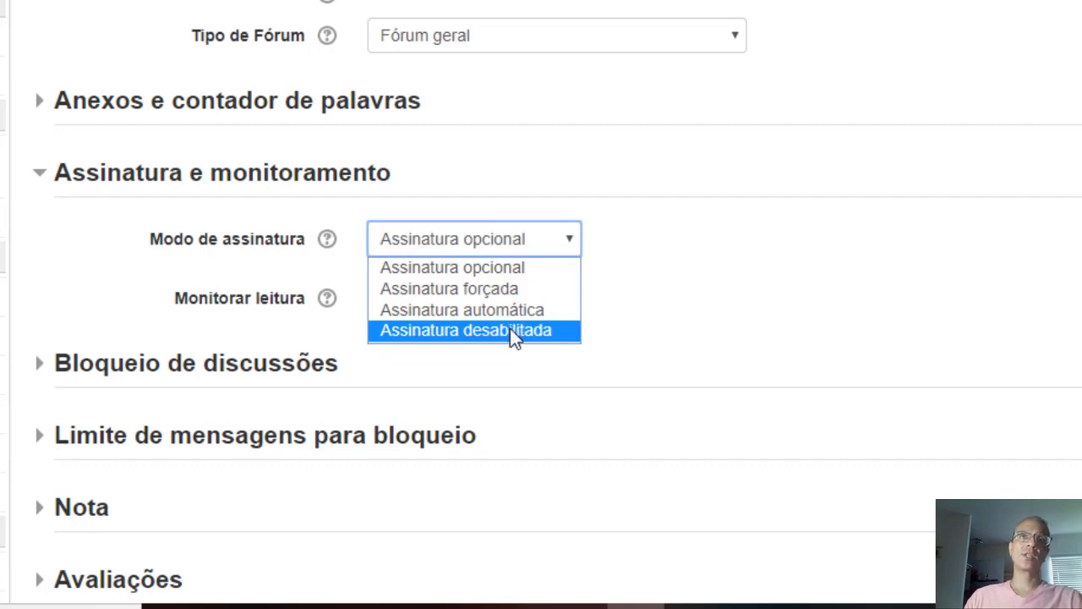
pyautogui.click(629, 247)
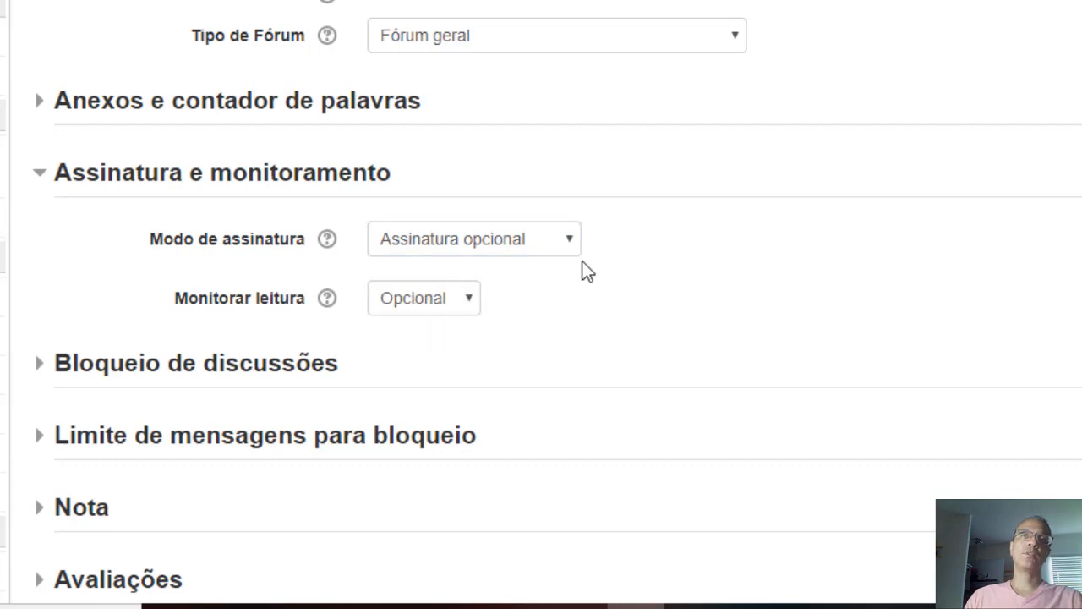
# - Examine the inactivity periods for locking discussions and the message limit settings for blocking
pyautogui.click(211, 380)
pyautogui.scroll(-2, 215, 376)
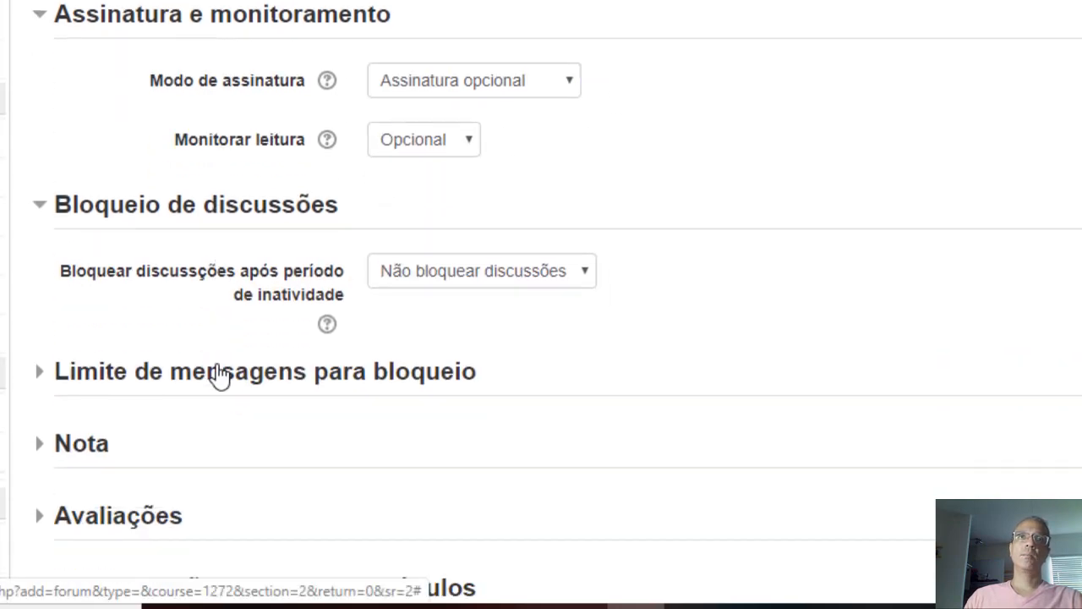
pyautogui.click(563, 271)
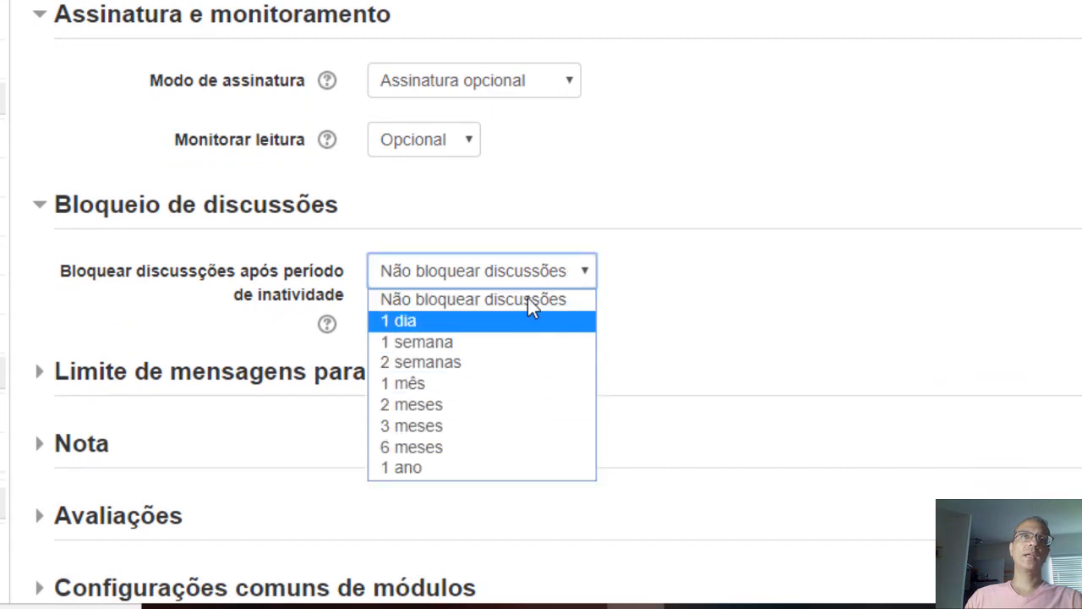
pyautogui.click(630, 253)
pyautogui.scroll(-2, 373, 295)
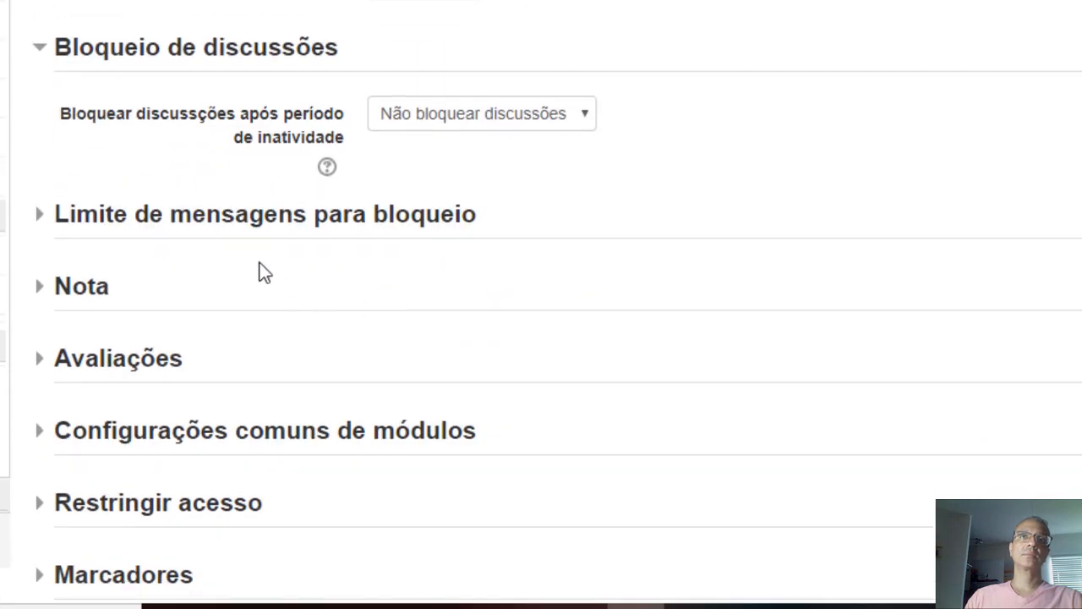
pyautogui.click(240, 230)
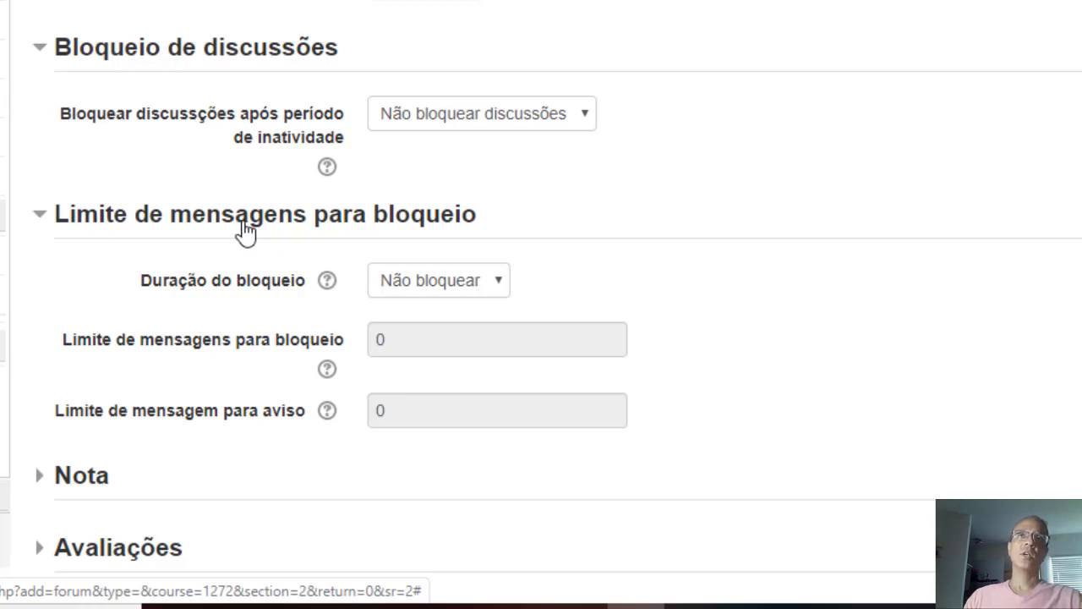
pyautogui.click(244, 230)
# - Set the forum's grade category to "Não categorizado"
pyautogui.click(79, 290)
pyautogui.scroll(-1, 370, 245)
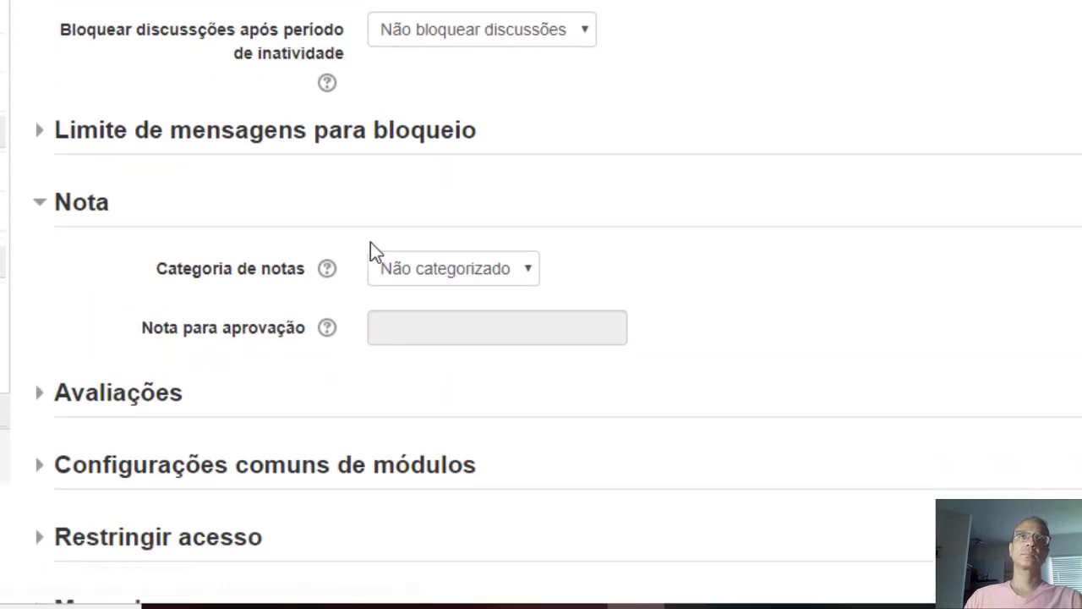
pyautogui.scroll(-2, 370, 242)
pyautogui.click(521, 126)
pyautogui.click(452, 140)
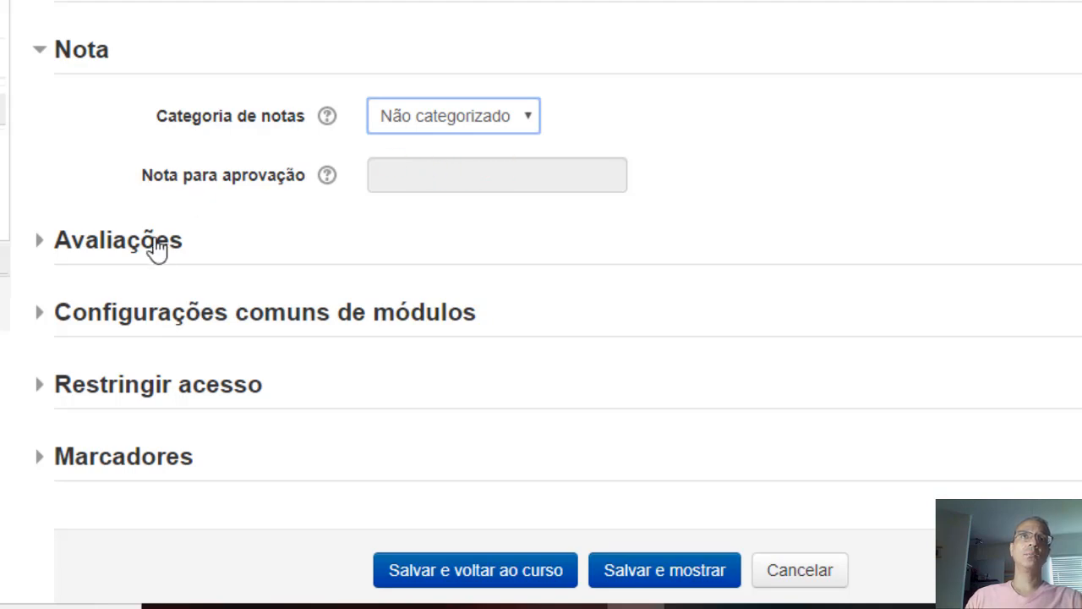
# - Set the ratings aggregate type to "Média das avaliações" and the maximum grade to 10
pyautogui.click(155, 248)
pyautogui.scroll(-3, 489, 265)
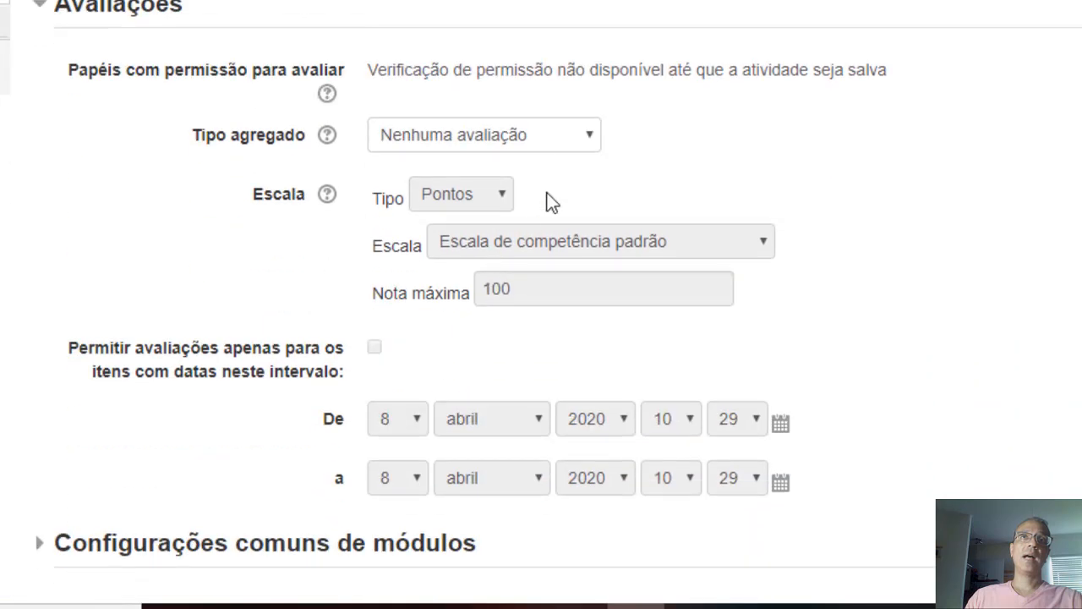
pyautogui.click(586, 138)
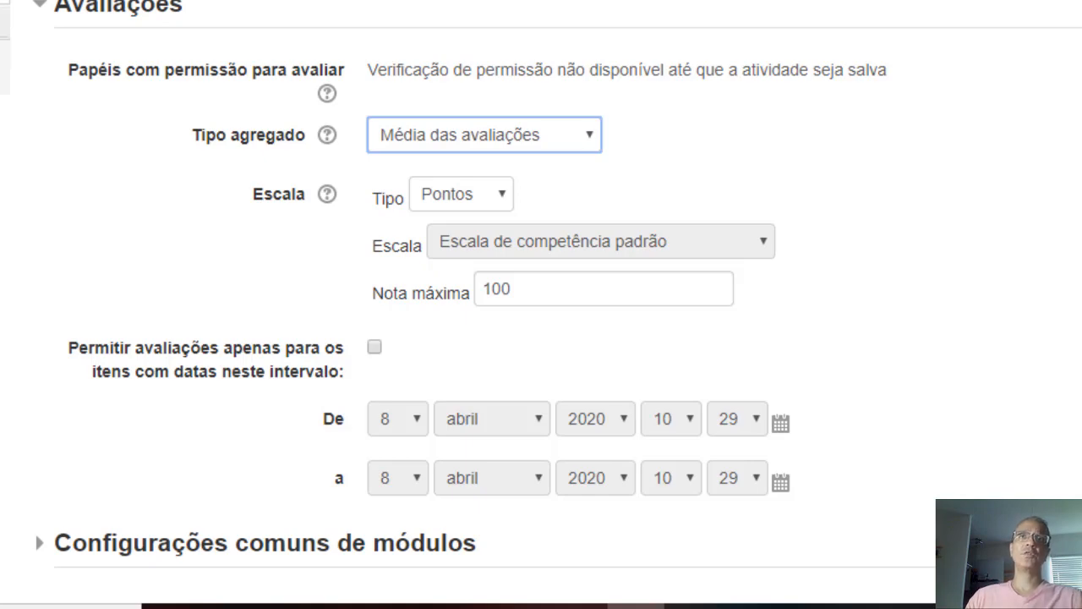
pyautogui.moveTo(481, 289); pyautogui.dragTo(503, 294)
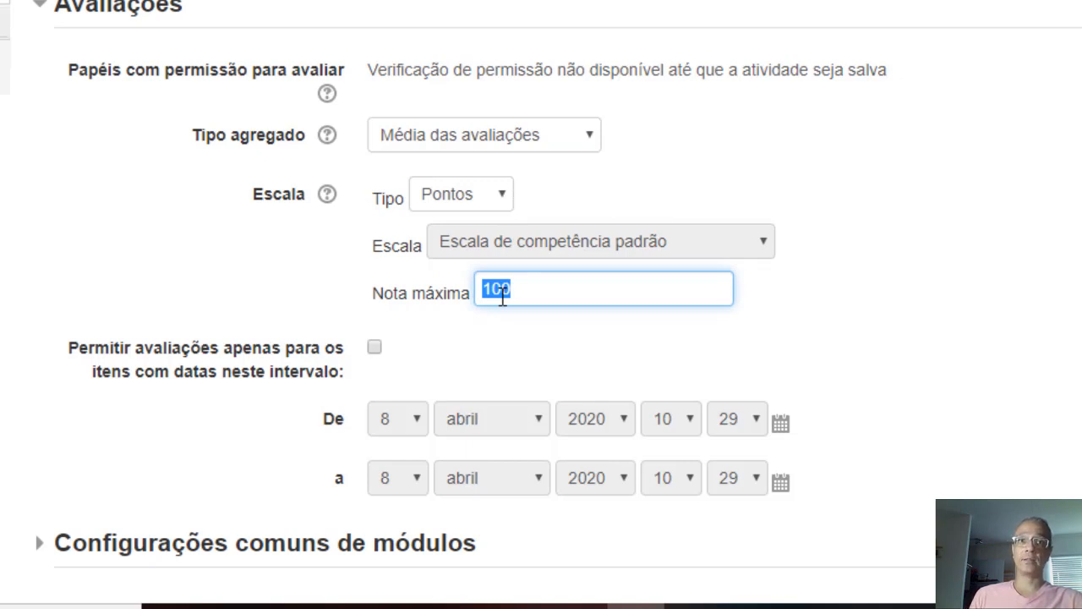
pyautogui.write('10')
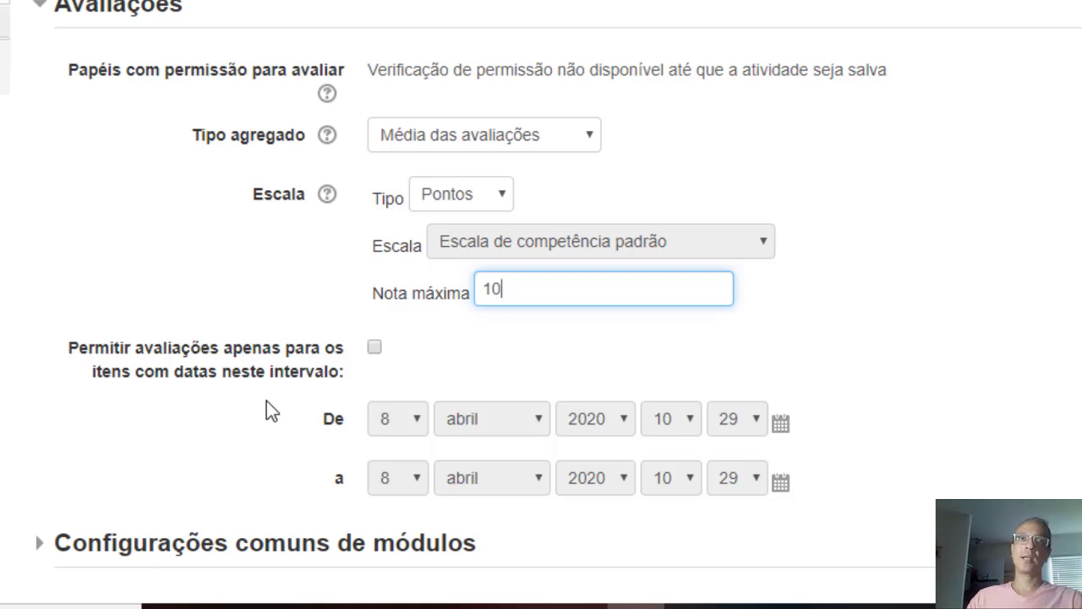
# - Restrict ratings to items within a date range and set its start to 15 abril 2020 at 00:00
pyautogui.click(374, 348)
pyautogui.click(416, 420)
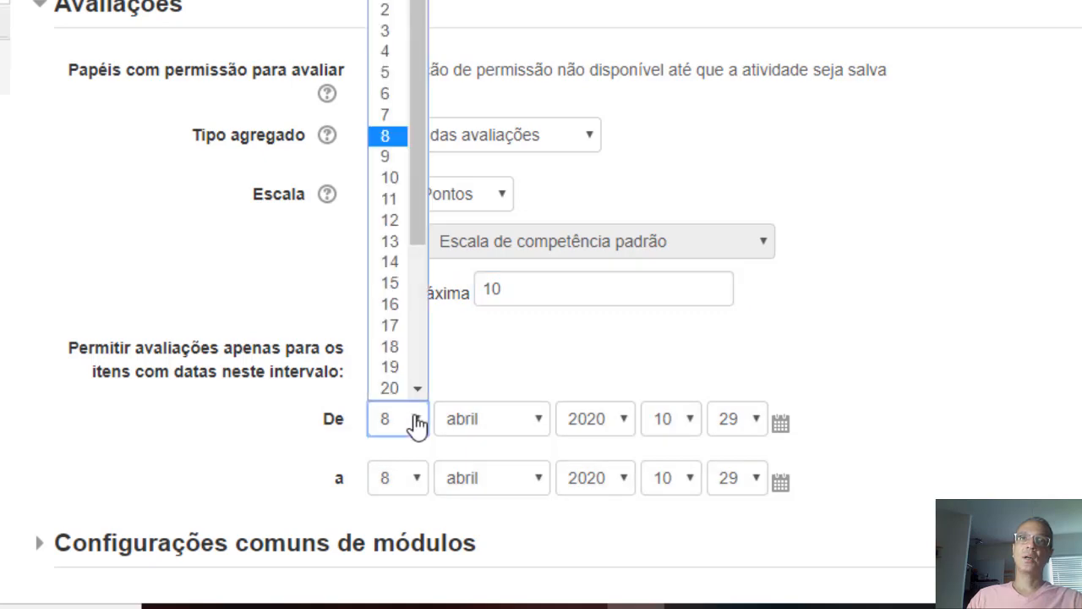
pyautogui.click(389, 285)
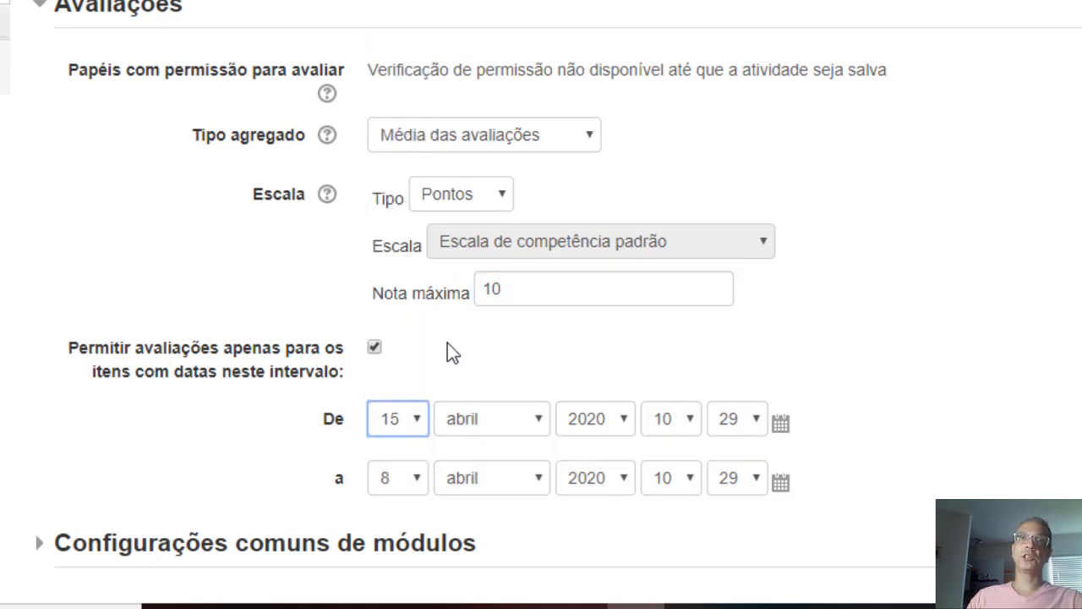
pyautogui.click(691, 419)
pyautogui.click(688, 346)
pyautogui.moveTo(693, 316); pyautogui.dragTo(691, 20)
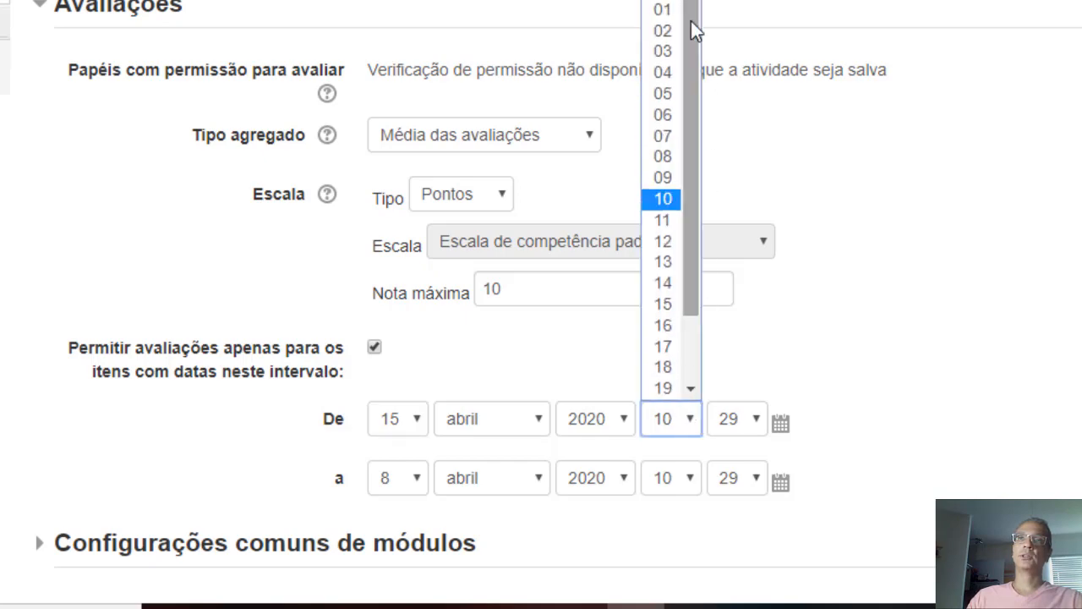
pyautogui.click(665, 8)
pyautogui.click(738, 419)
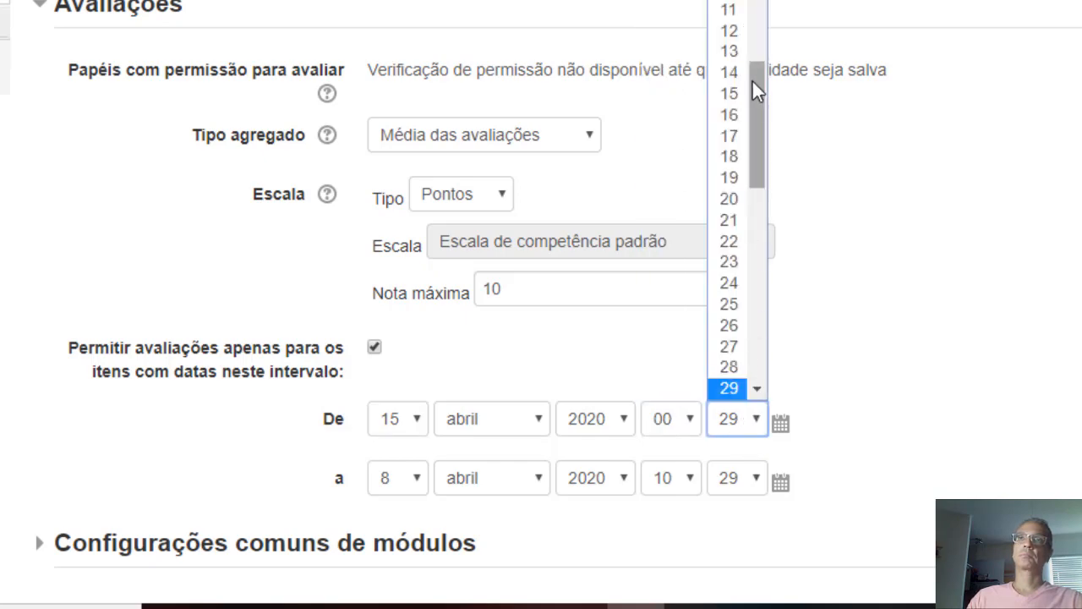
pyautogui.moveTo(756, 91); pyautogui.dragTo(752, 5)
pyautogui.click(729, 9)
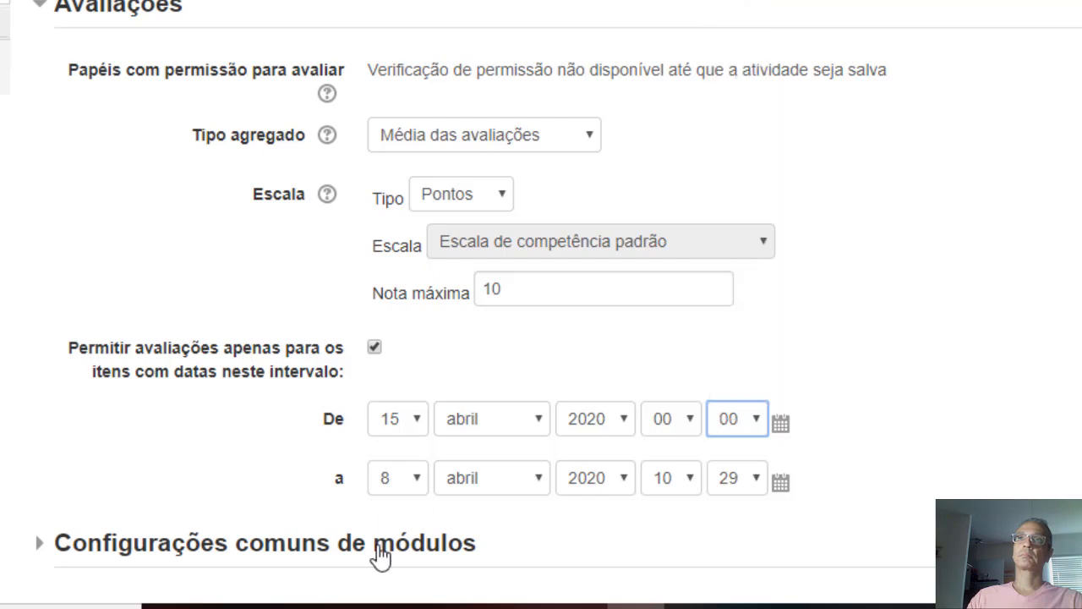
# - Set the end of the rating date range to 30 abril 2020 at 23:59
pyautogui.click(419, 478)
pyautogui.scroll(-4, 410, 436)
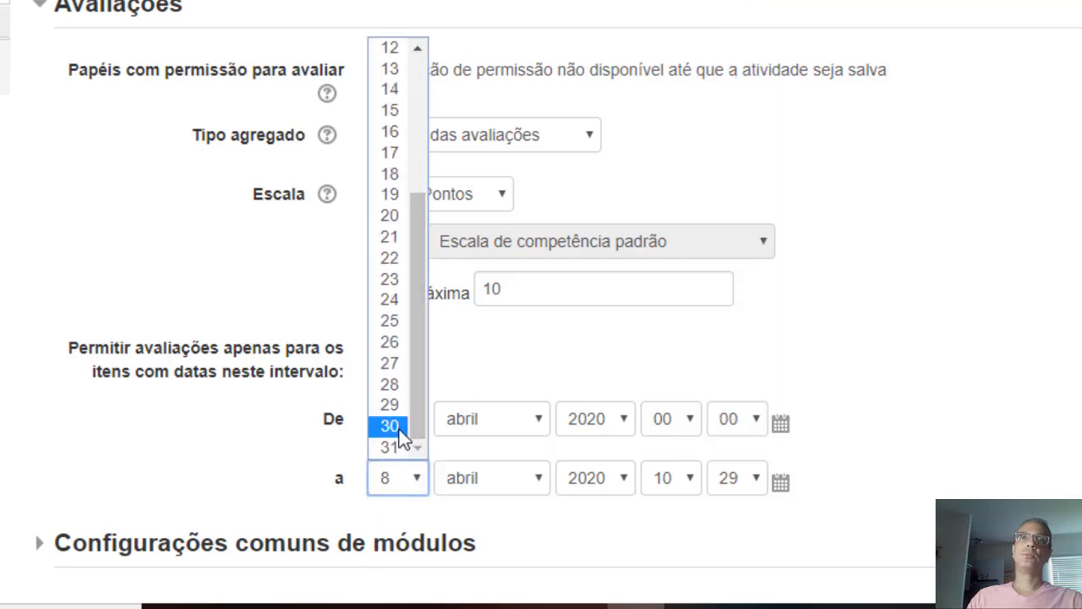
pyautogui.click(399, 428)
pyautogui.click(691, 484)
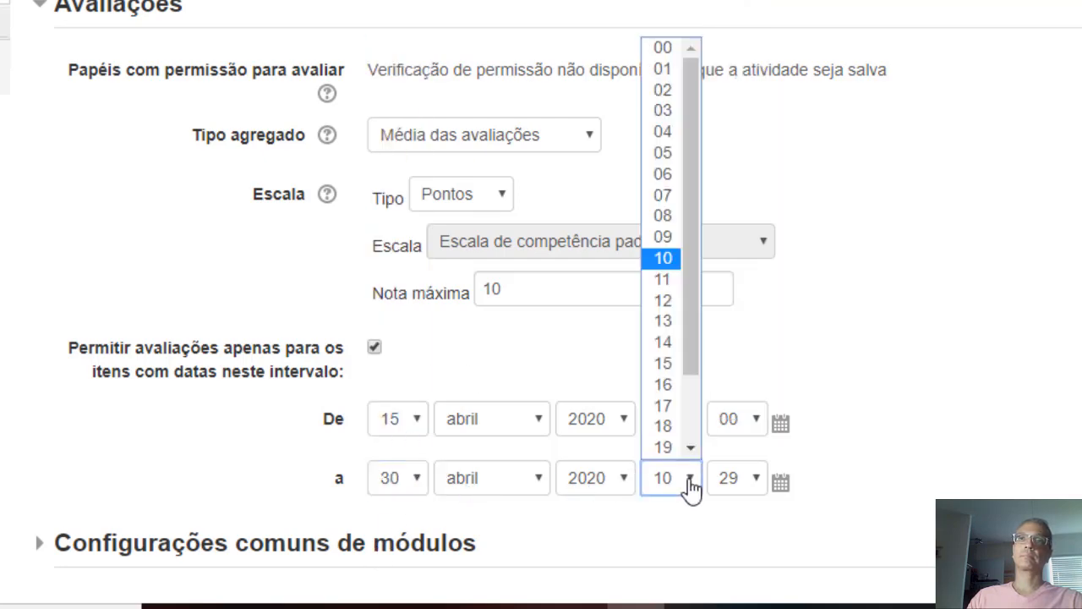
pyautogui.scroll(-2, 689, 427)
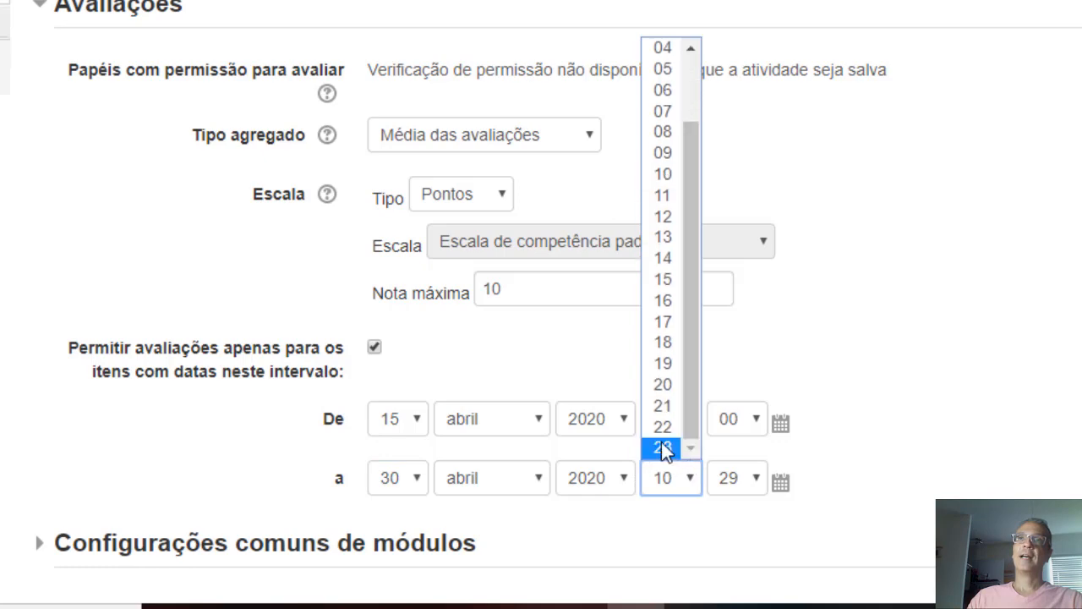
pyautogui.click(662, 446)
pyautogui.click(756, 480)
pyautogui.scroll(-4, 759, 421)
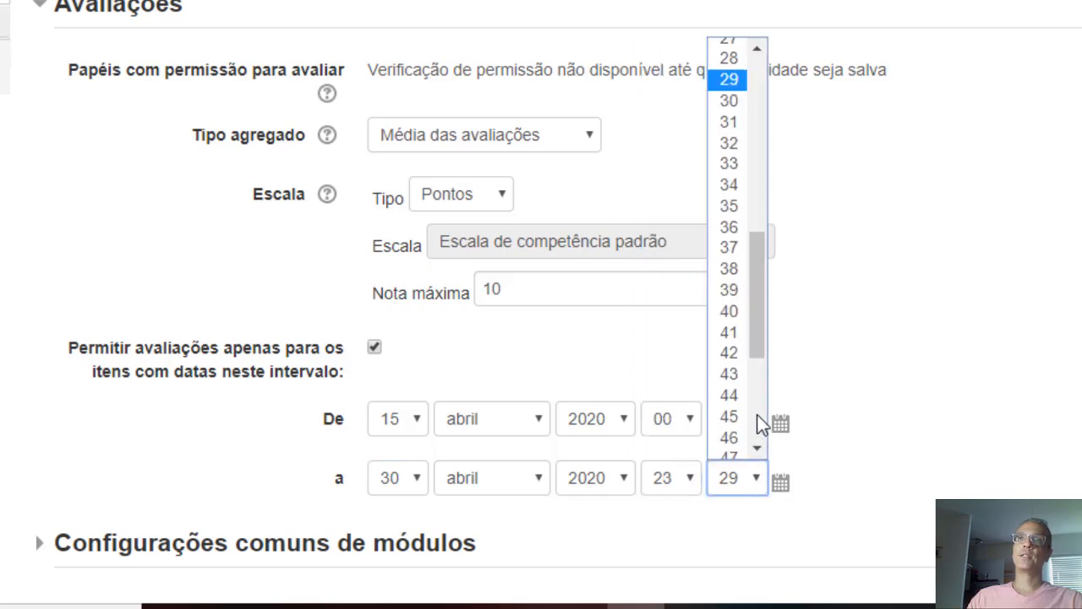
pyautogui.scroll(-4, 761, 423)
pyautogui.click(745, 448)
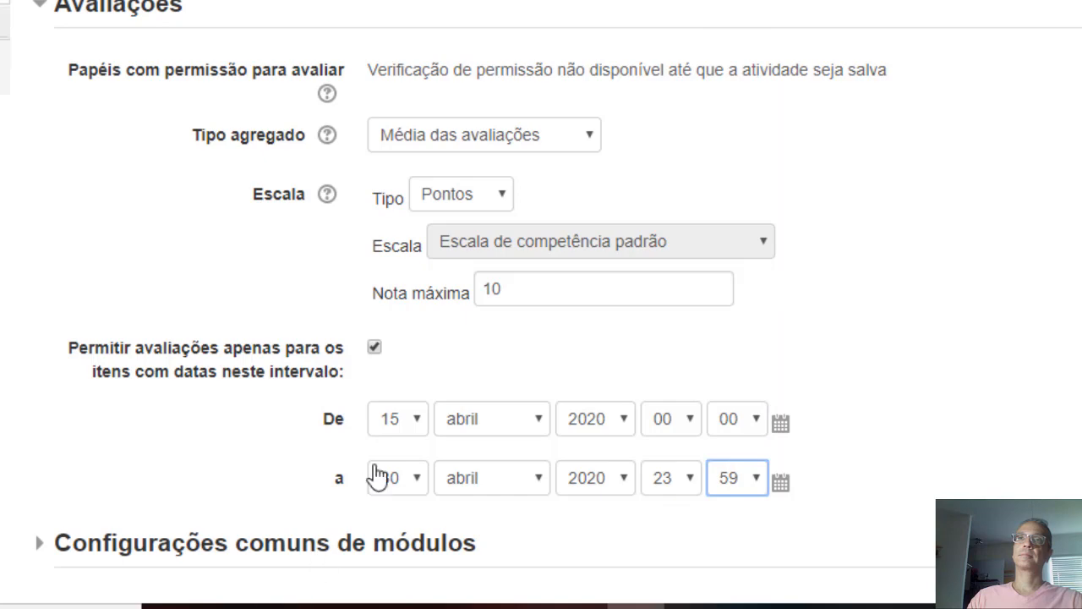
# - Examine the restriction types that can be added to the forum's access, without adding one
pyautogui.scroll(-4, 376, 476)
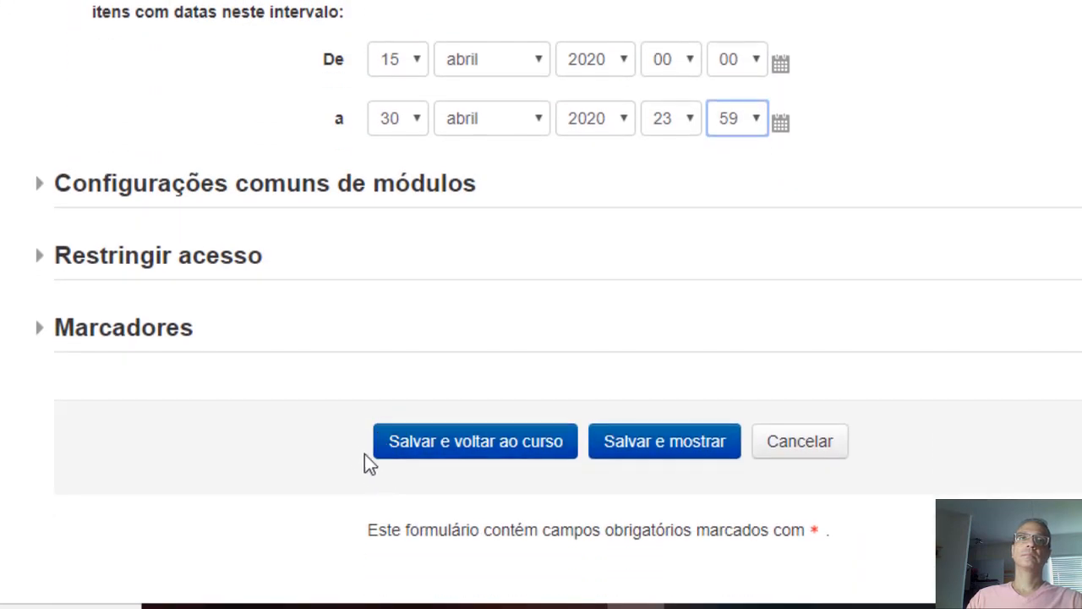
pyautogui.click(194, 269)
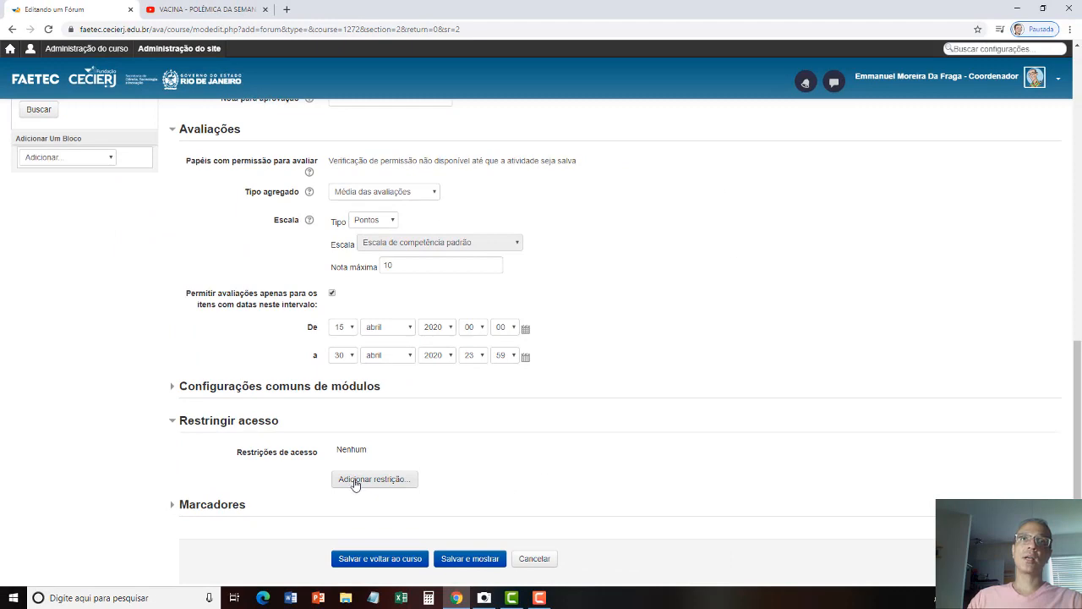
pyautogui.click(355, 480)
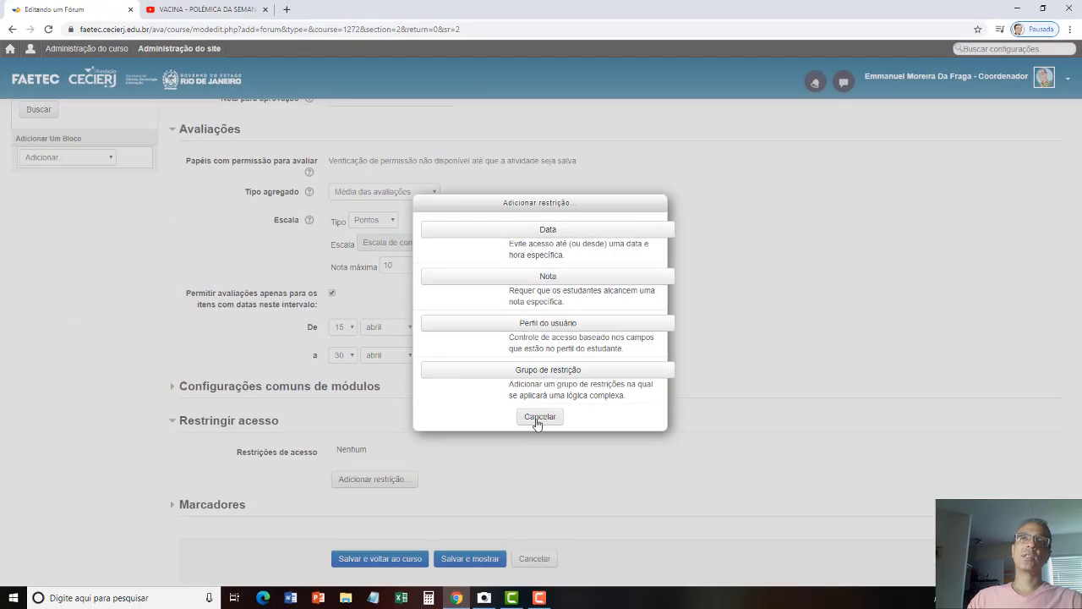
pyautogui.click(431, 553)
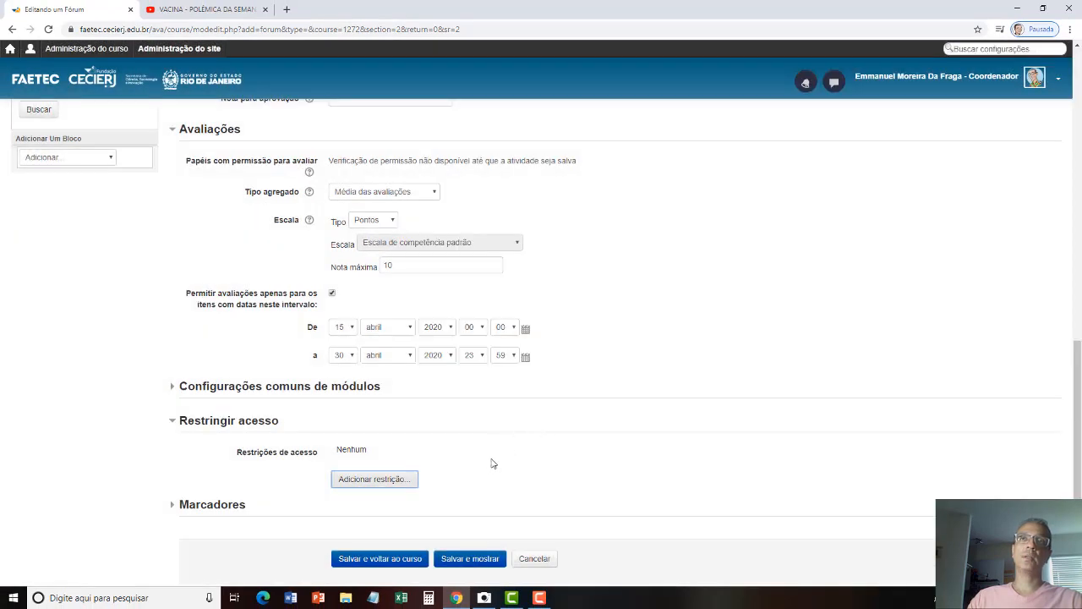
# - Review the forum's name, description, type and remaining settings, including the reading tracking options
pyautogui.scroll(7, 487, 465)
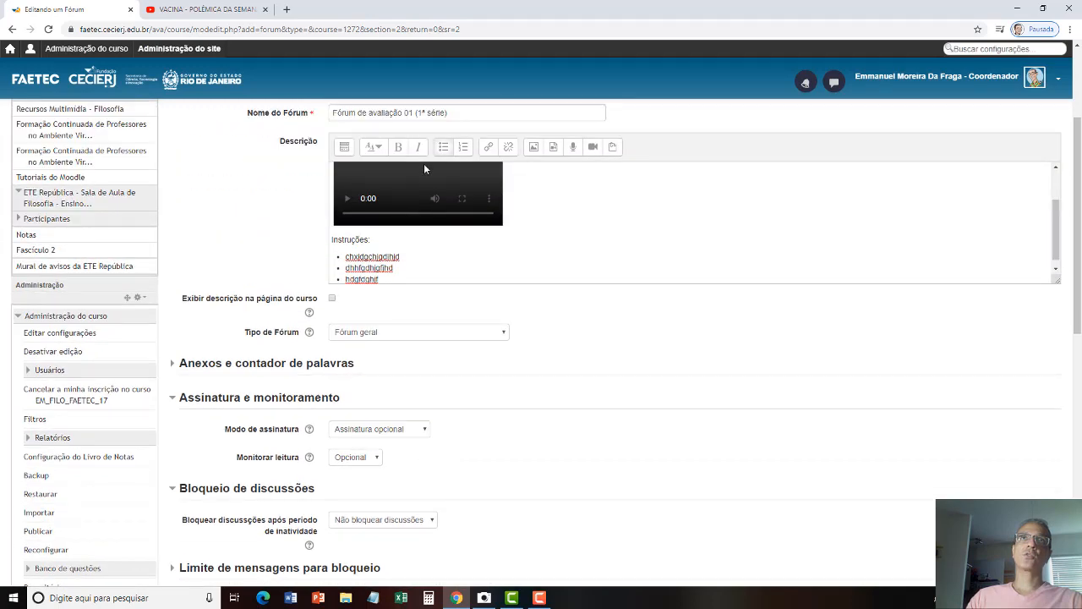
pyautogui.scroll(2, 425, 169)
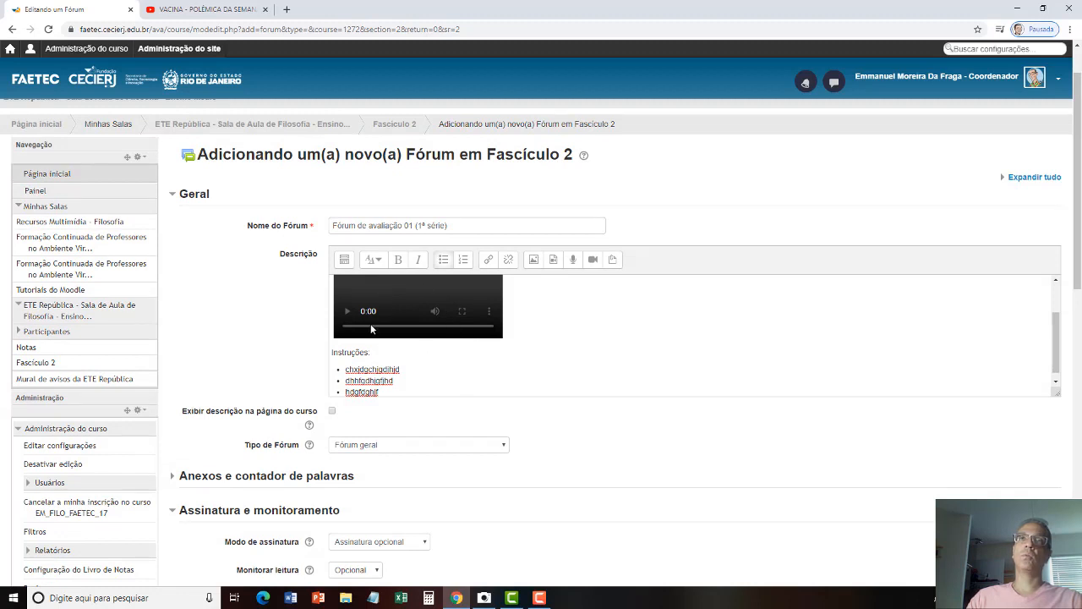
pyautogui.scroll(-1, 393, 379)
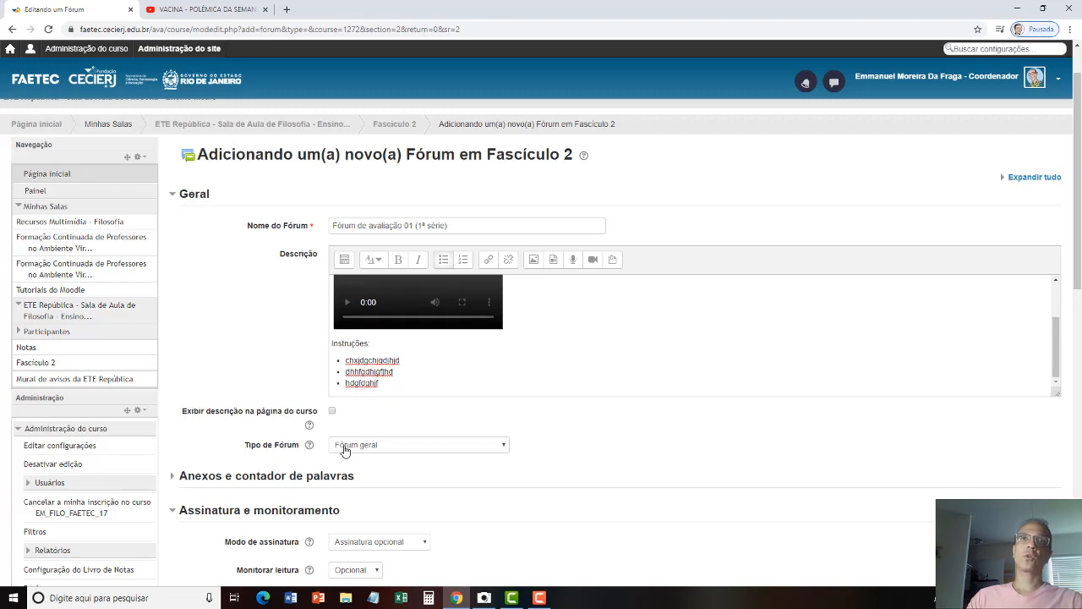
pyautogui.scroll(-2, 452, 469)
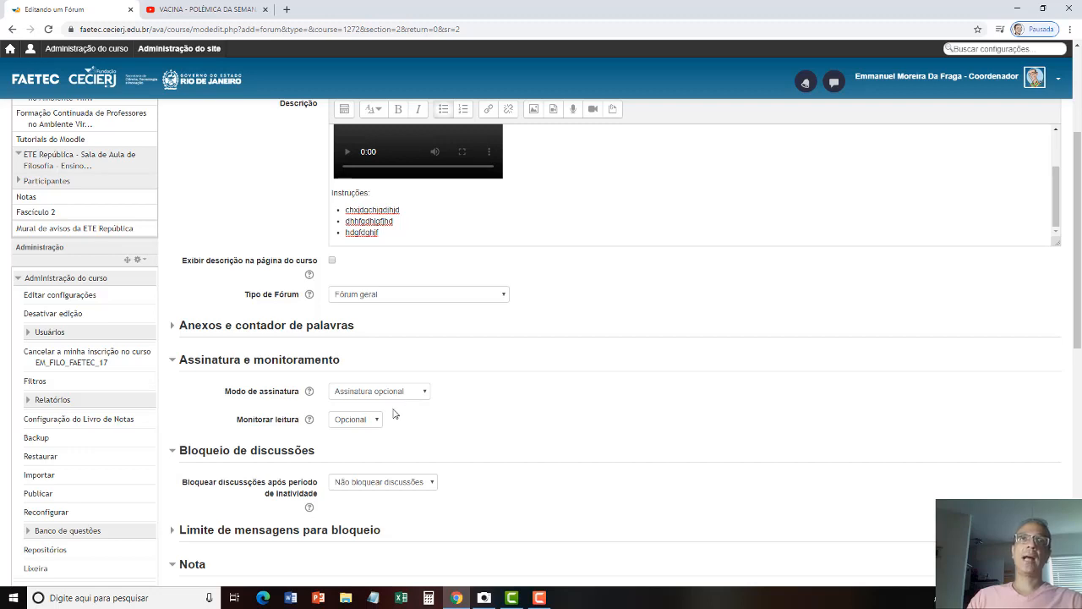
pyautogui.click(375, 421)
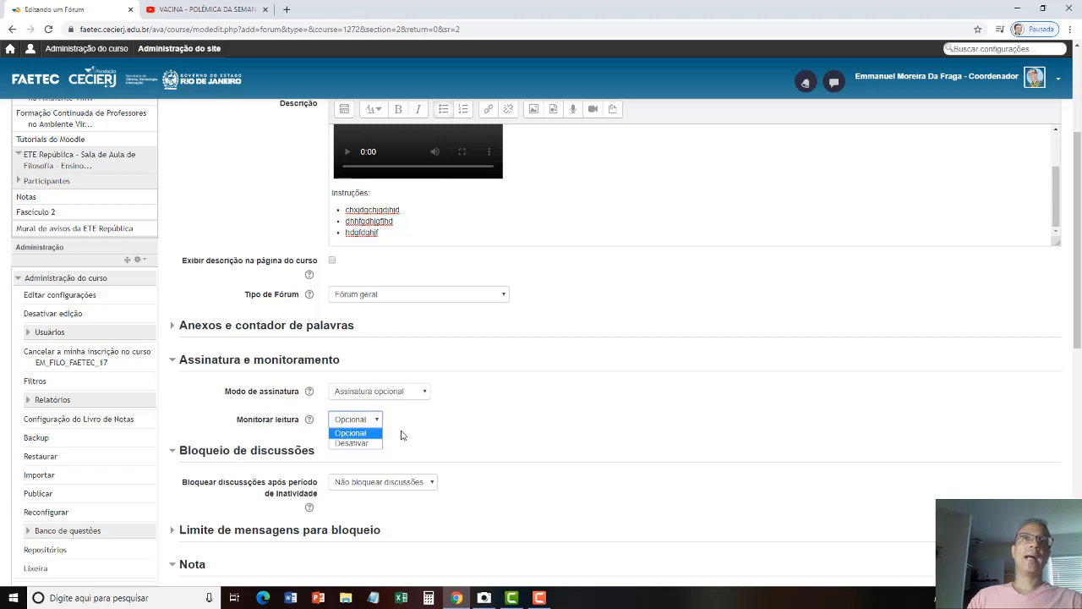
pyautogui.click(403, 434)
pyautogui.scroll(-2, 404, 437)
pyautogui.scroll(-1, 403, 447)
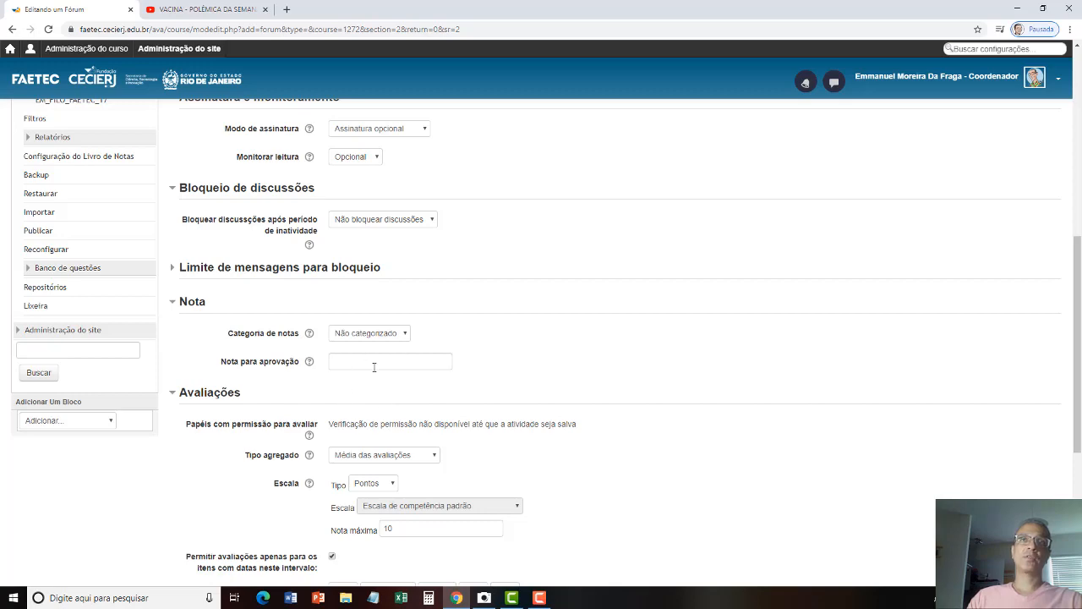
# - Review the forum's rating aggregation and scale type options, keeping Média das avaliações and Pontos
pyautogui.scroll(-1, 374, 367)
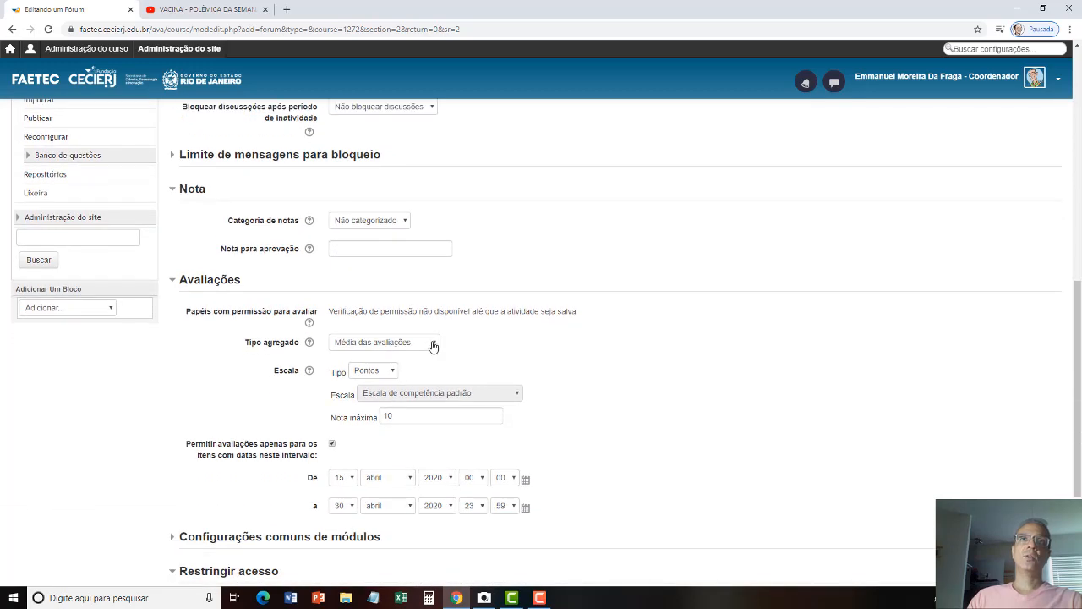
pyautogui.click(433, 346)
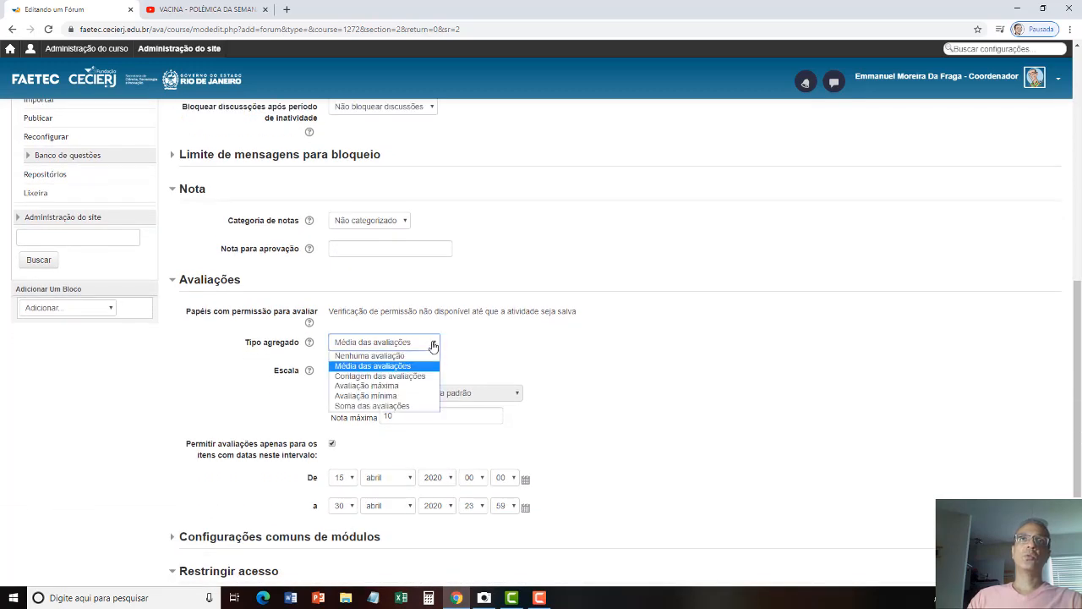
pyautogui.click(386, 367)
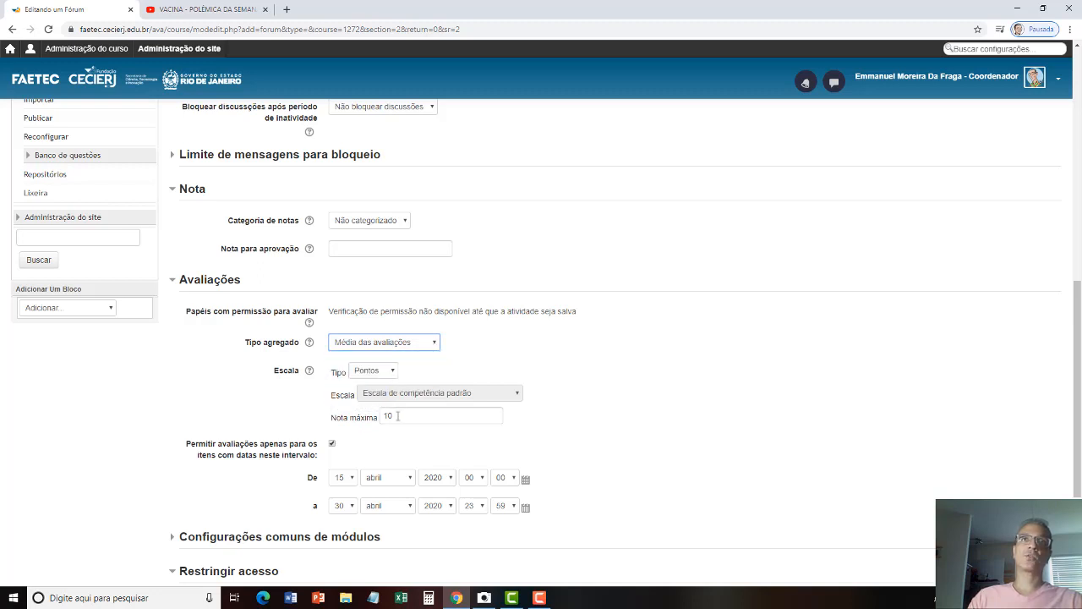
pyautogui.click(386, 371)
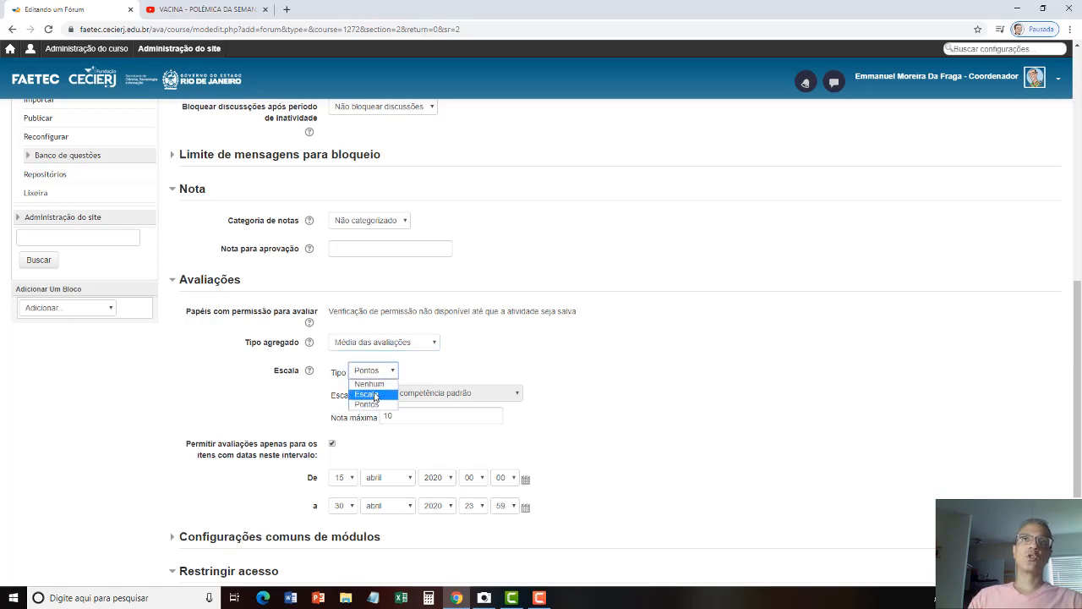
pyautogui.click(420, 374)
# - Save the forum, return to the course page, and hide Fórum de avaliação 01 (1ª série)
pyautogui.scroll(-1, 422, 408)
pyautogui.scroll(-2, 423, 408)
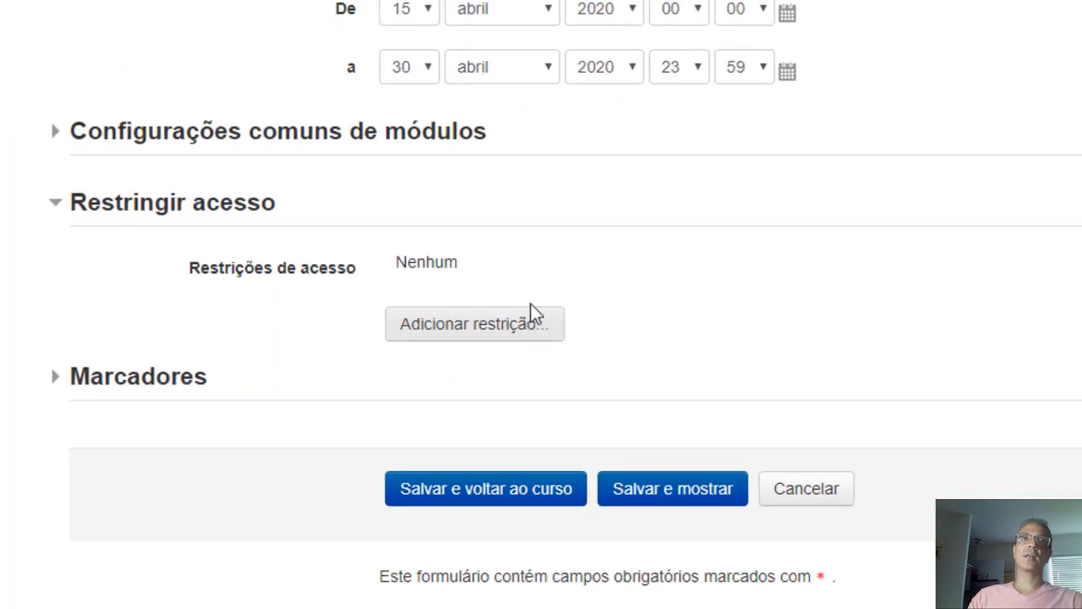
pyautogui.click(546, 488)
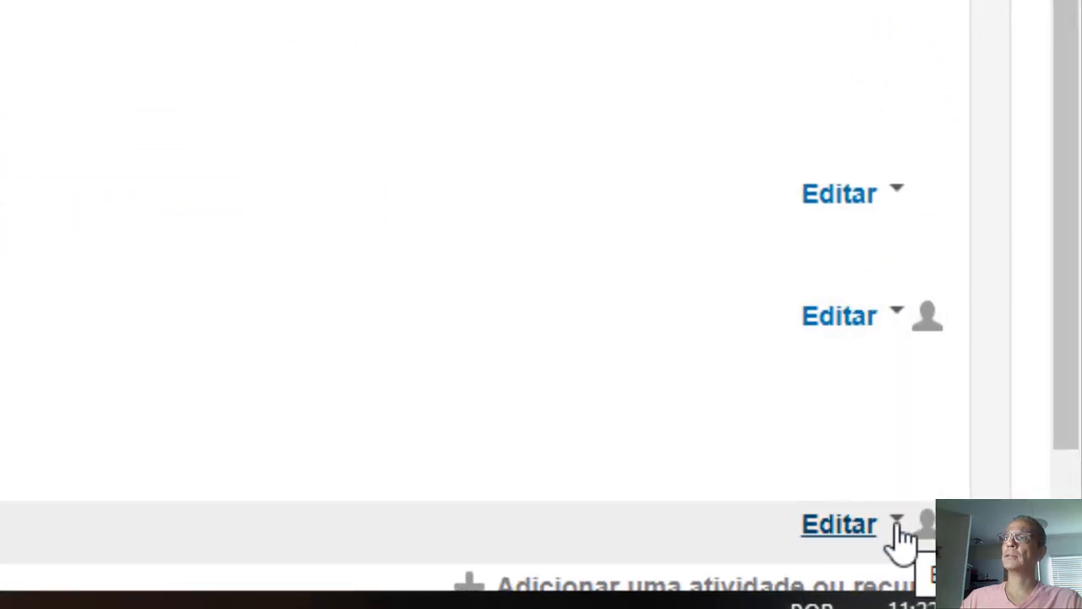
pyautogui.click(896, 524)
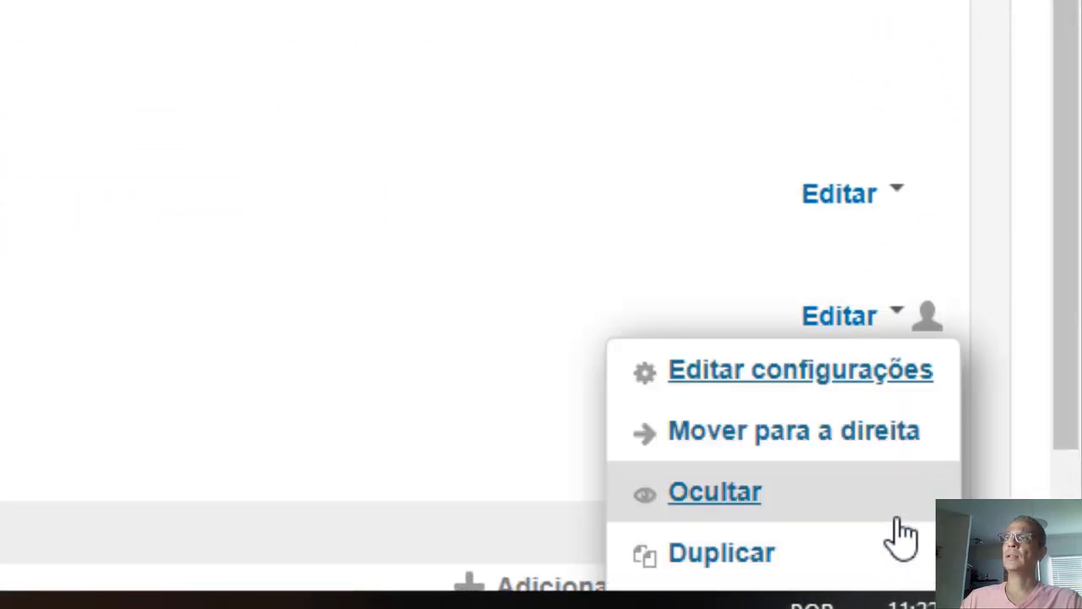
pyautogui.click(723, 494)
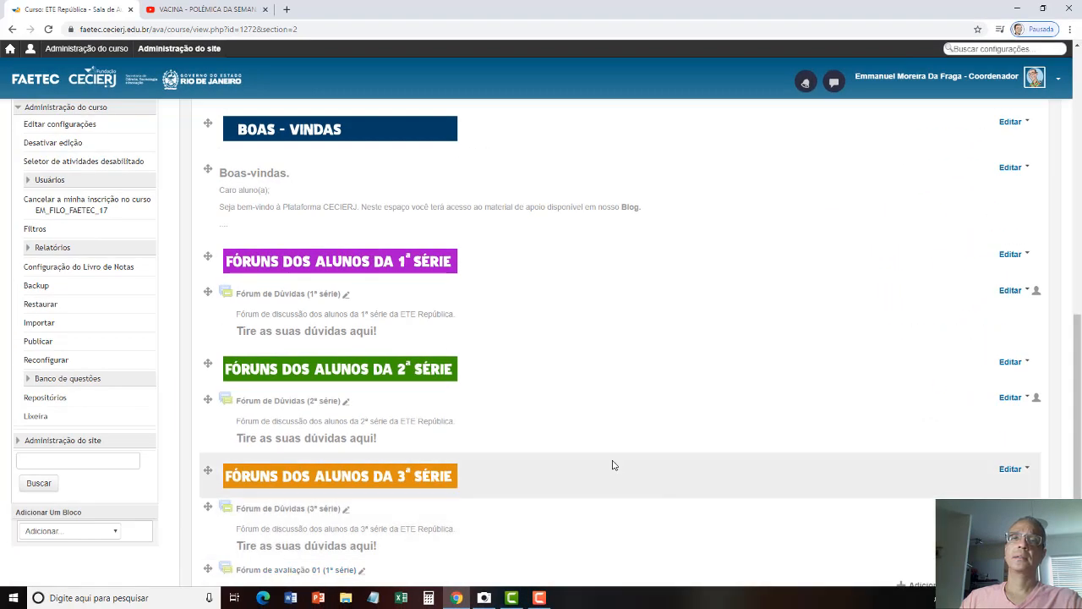
# - Open Fórum de avaliação 01 (1ª série) from the course page to view it
pyautogui.scroll(-1, 611, 465)
pyautogui.scroll(-1, 614, 464)
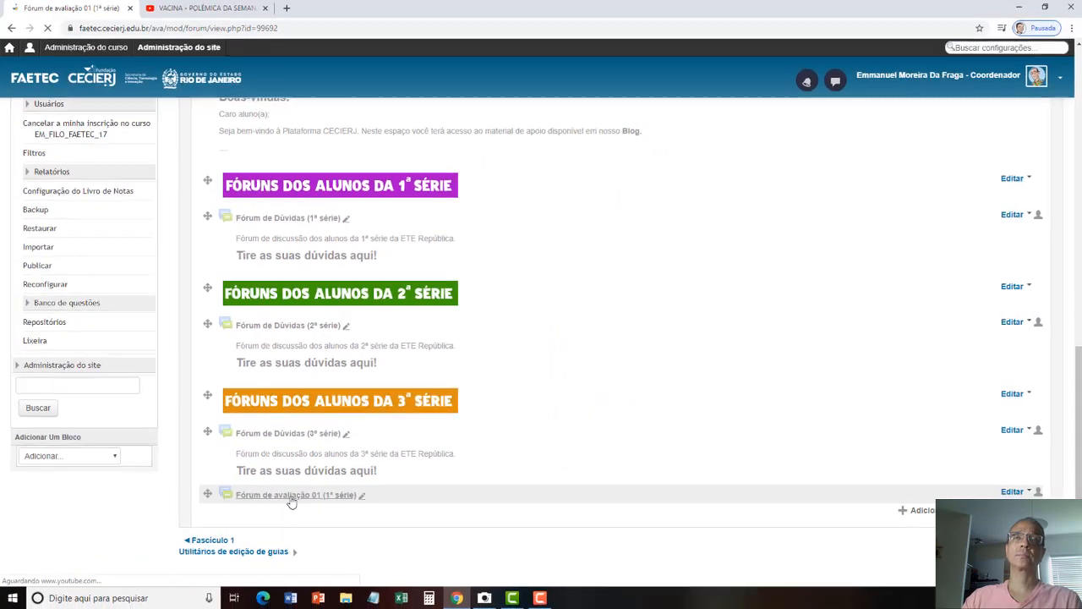
pyautogui.click(287, 477)
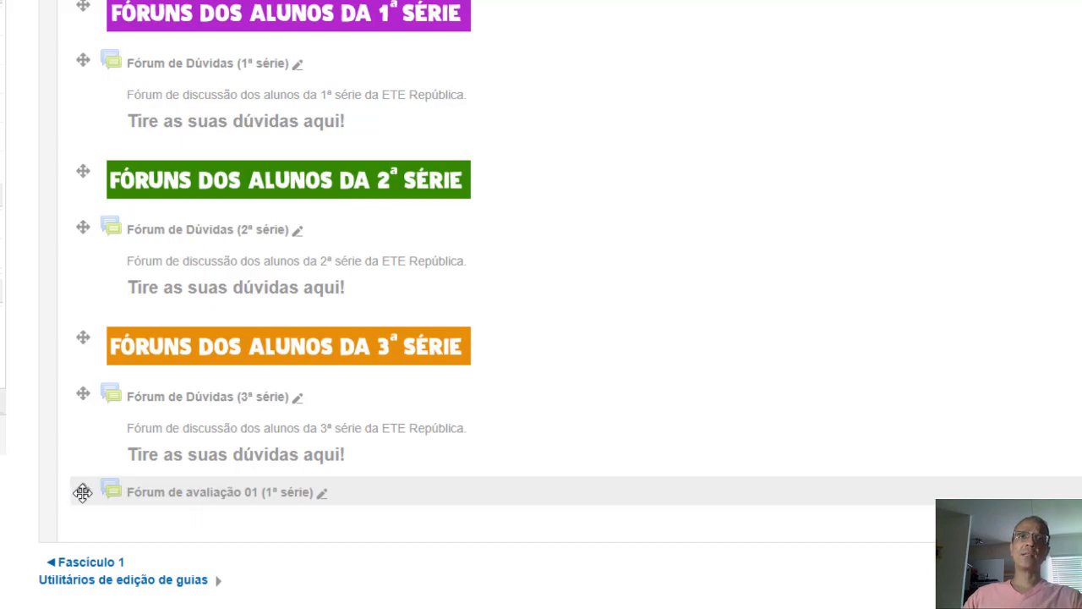
# - Move Fórum de avaliação 01 (1ª série) directly below Fórum de Dúvidas (1ª série), above the 2ª série banner
pyautogui.moveTo(82, 492); pyautogui.dragTo(71, 157)
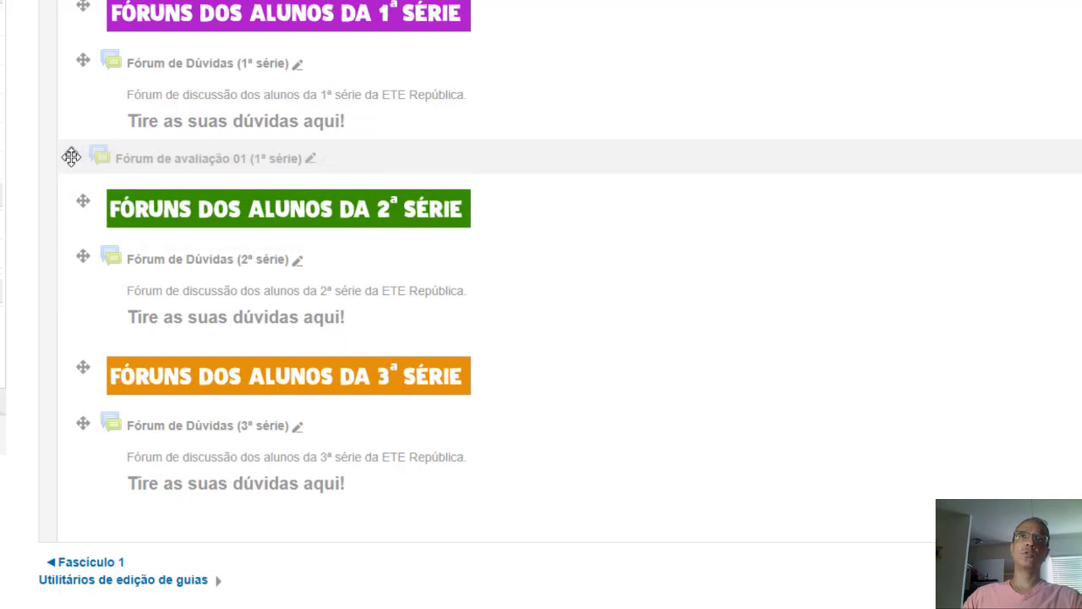
pyautogui.moveTo(71, 157); pyautogui.dragTo(71, 157)
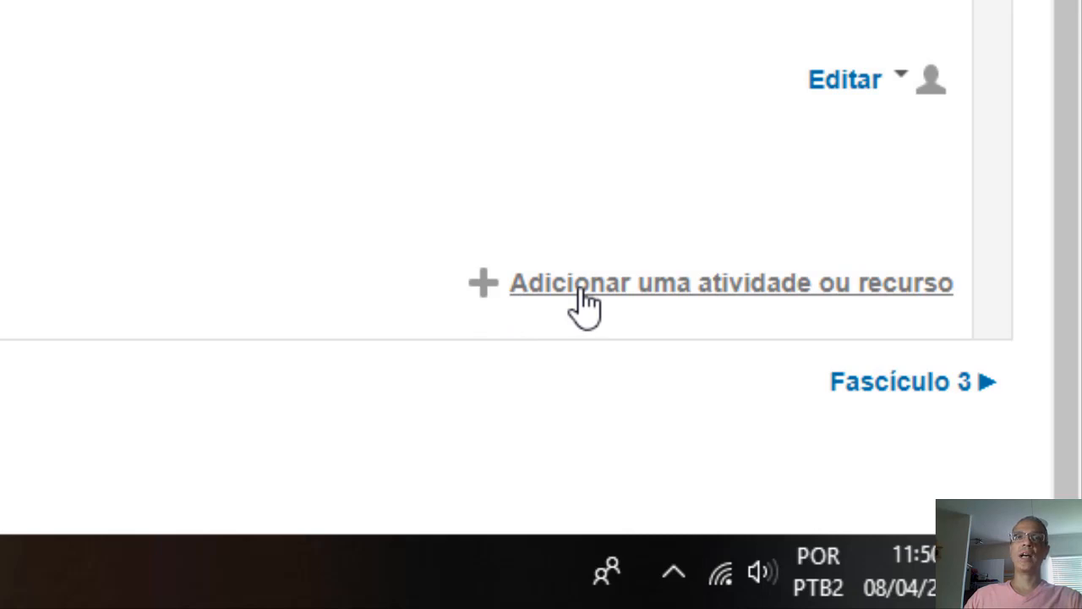
# - Add a new Tarefa activity to Fascículo 2
pyautogui.click(582, 287)
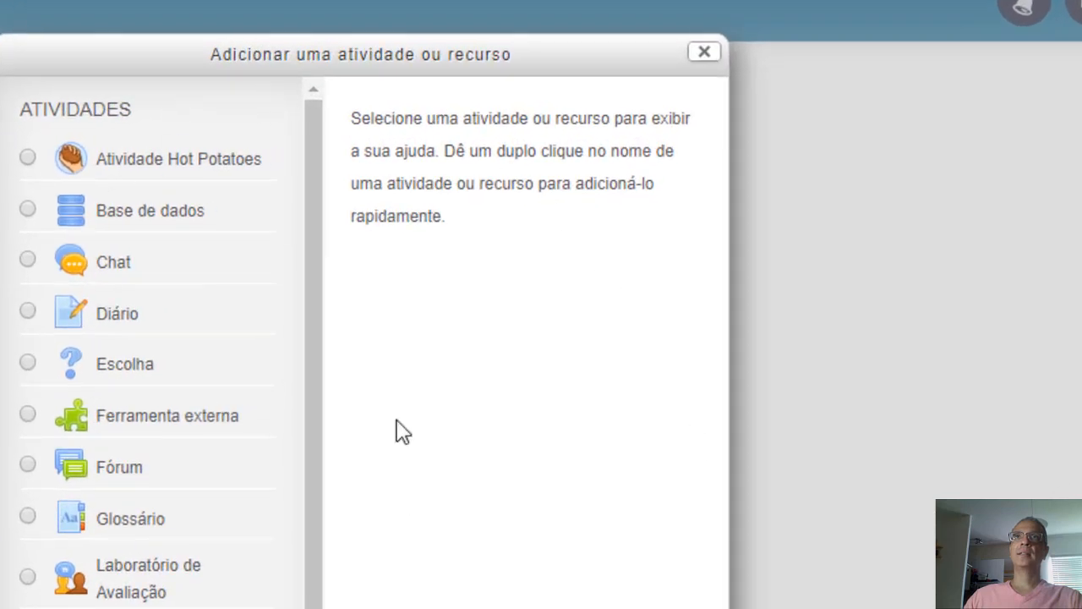
pyautogui.moveTo(314, 150); pyautogui.dragTo(306, 321)
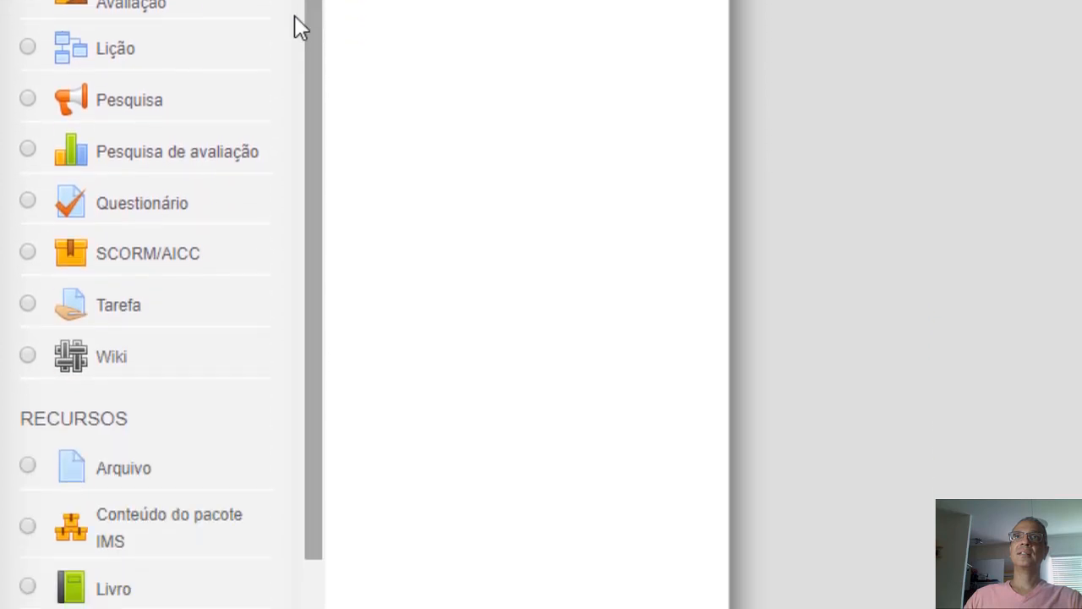
pyautogui.click(95, 186)
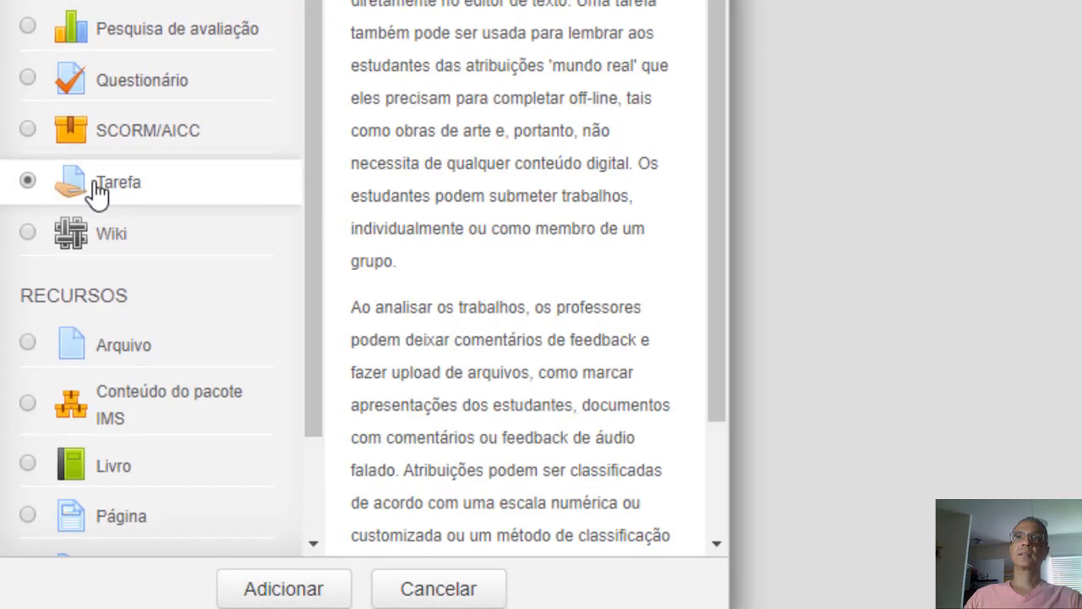
pyautogui.click(266, 592)
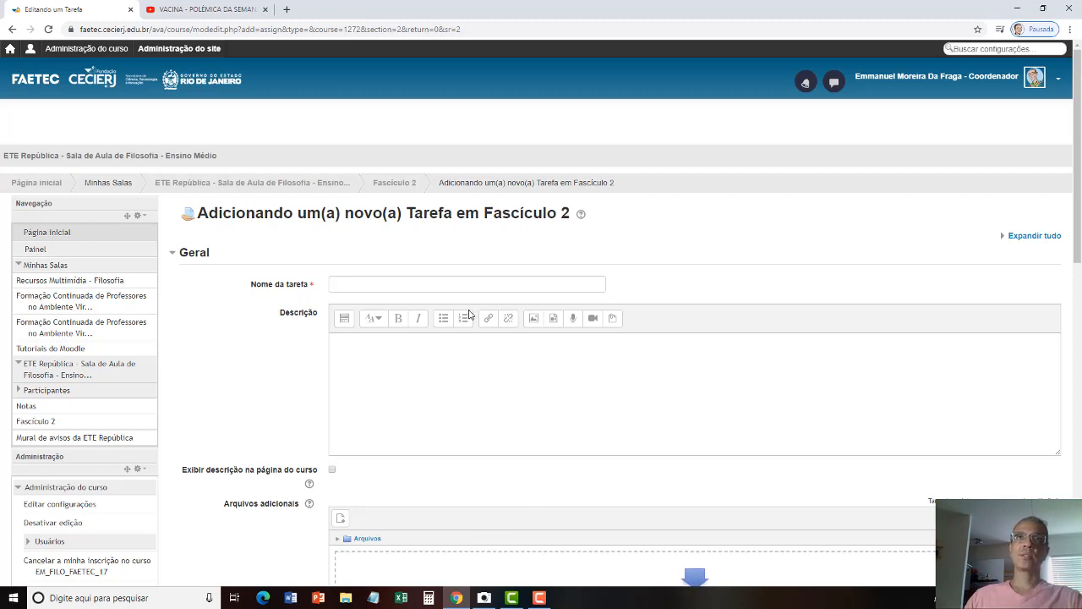
# - Name the new task "Atividade 02 (1ª série)"
pyautogui.scroll(-1, 409, 313)
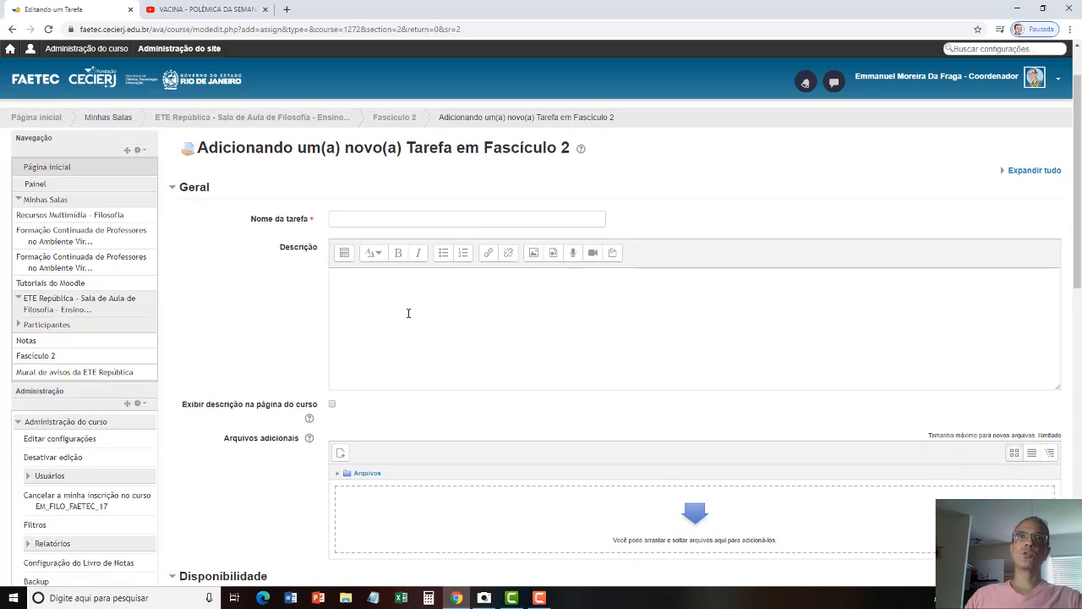
pyautogui.scroll(-2, 408, 313)
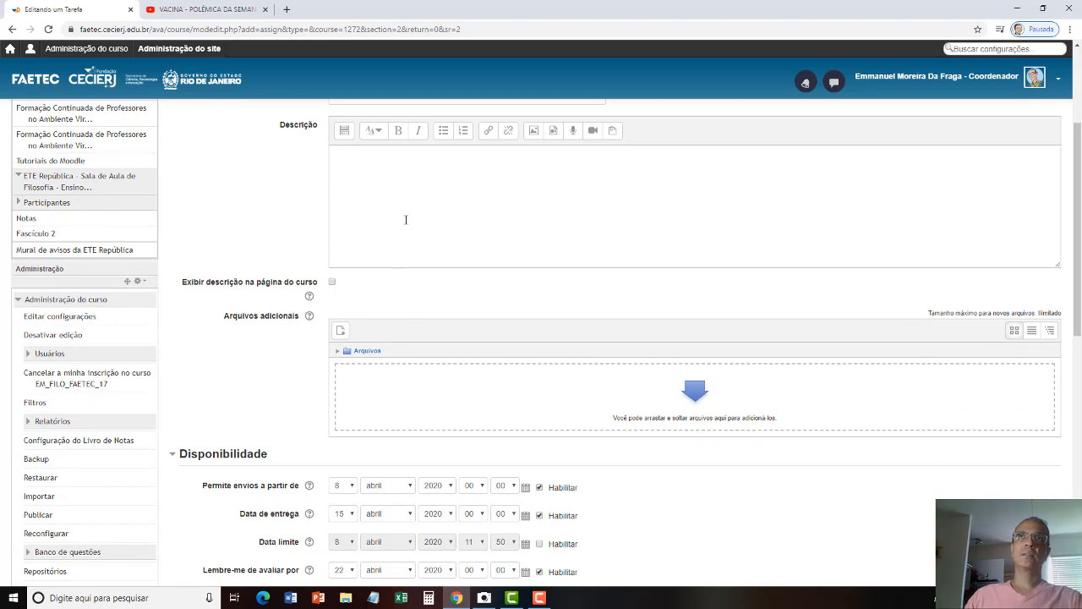
pyautogui.scroll(2, 406, 220)
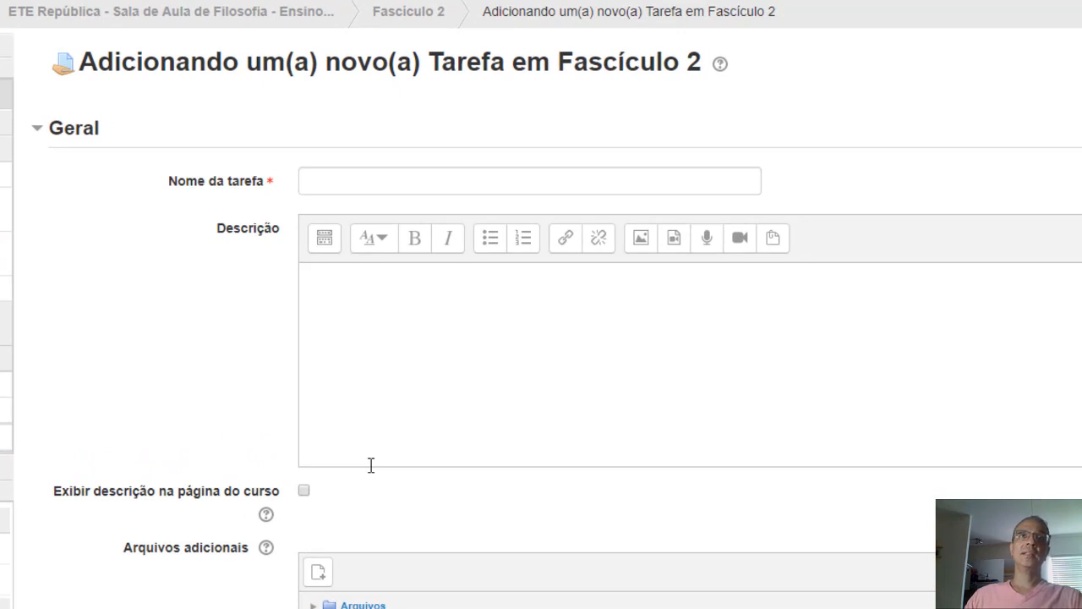
pyautogui.click(311, 182)
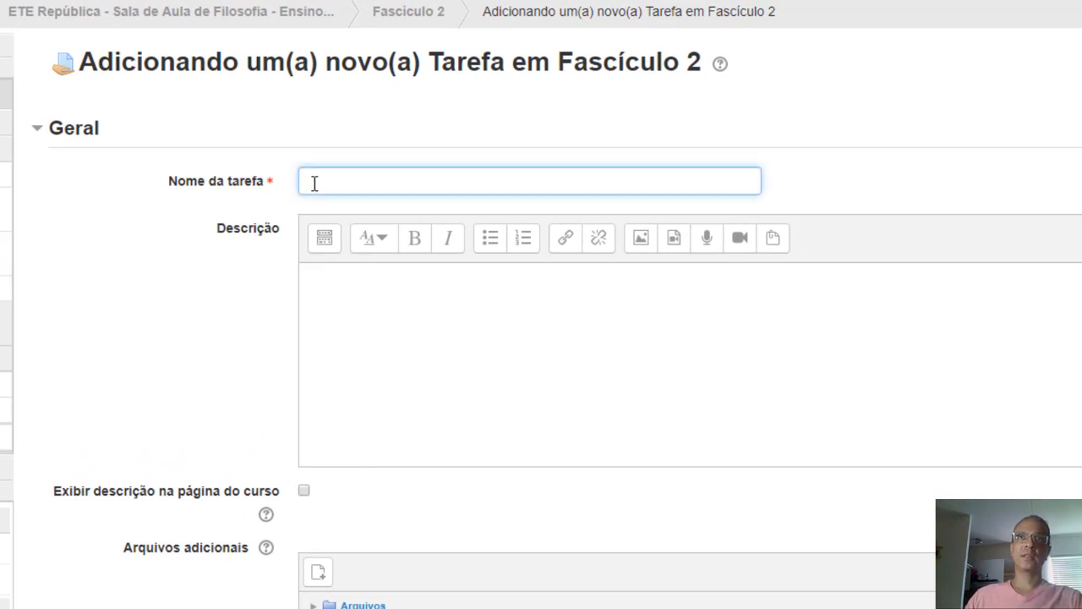
pyautogui.write('A')
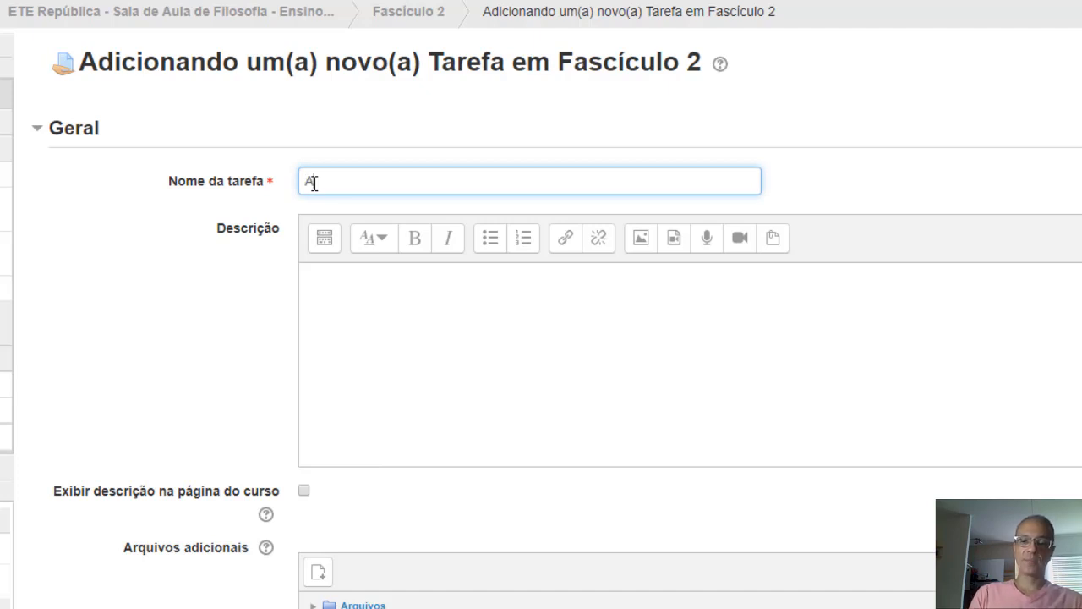
pyautogui.write('tividade 02')
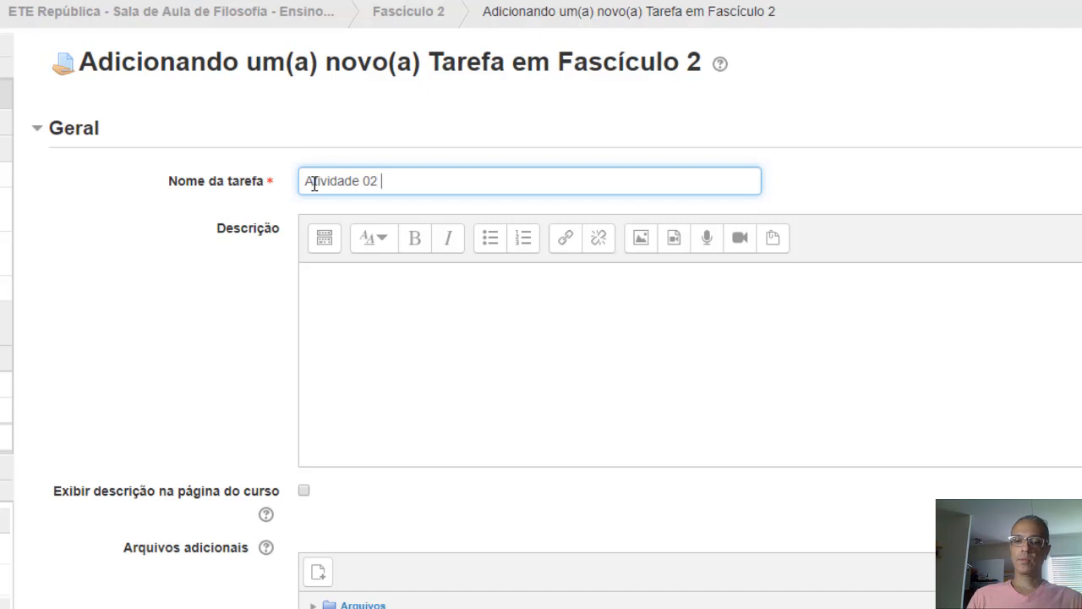
pyautogui.write(' (1ª s')
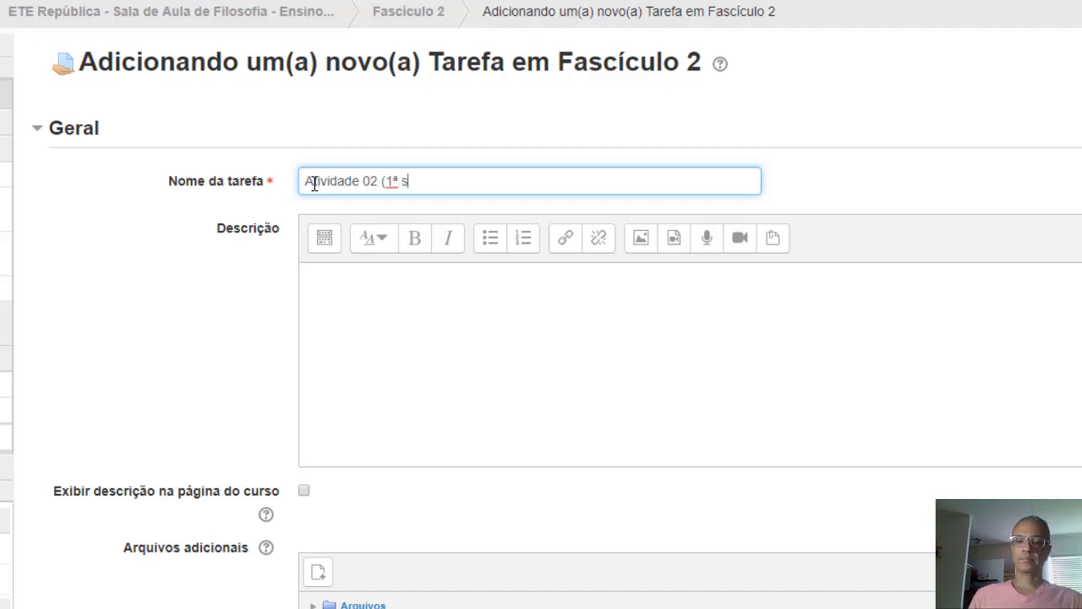
pyautogui.write('érie)')
# - Fill the task's description with four placeholder lines: fgdgfjhgdgfjhdshfghjsdgfjh, hdhgfhjdsgfhgsdhjfghjsghj, dhfhjdsgfjhgdshjfgjs and dfgsdfjhsghjfgjhds
pyautogui.click(385, 288)
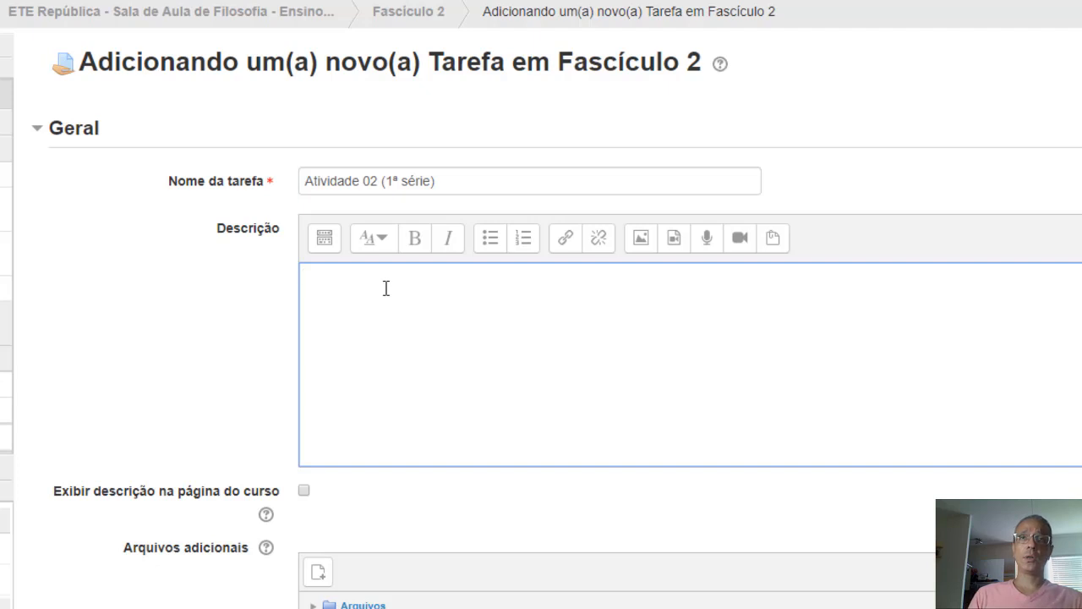
pyautogui.write('fgdgfjhgdgfjhdshfghjsdgfjh')
pyautogui.press('Return')
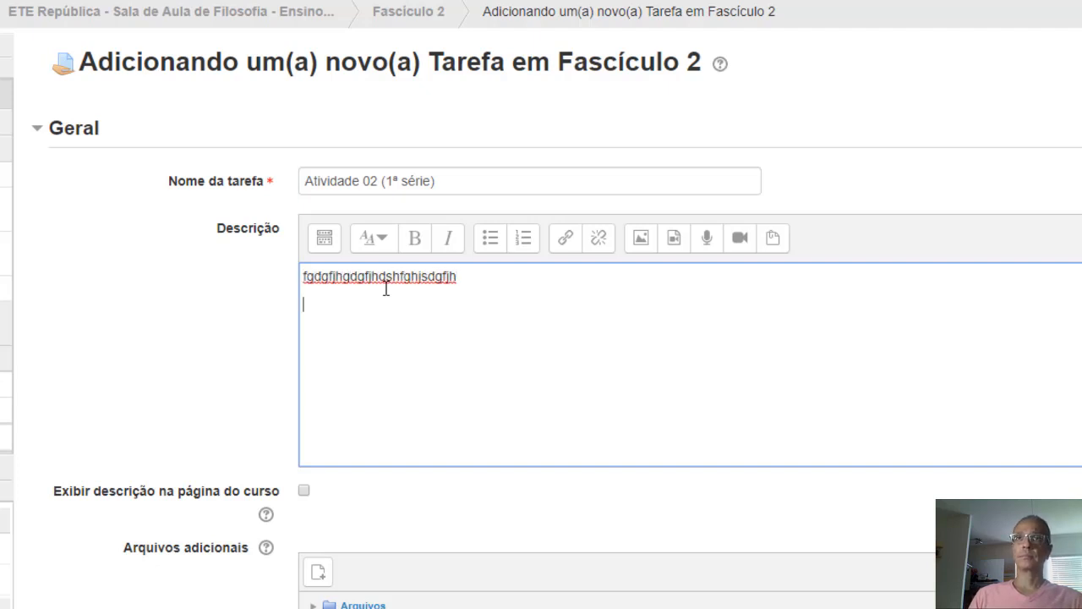
pyautogui.write('hdhgfhjdsgfhgsdhjfghjsghj')
pyautogui.press('Return')
pyautogui.write('dhf')
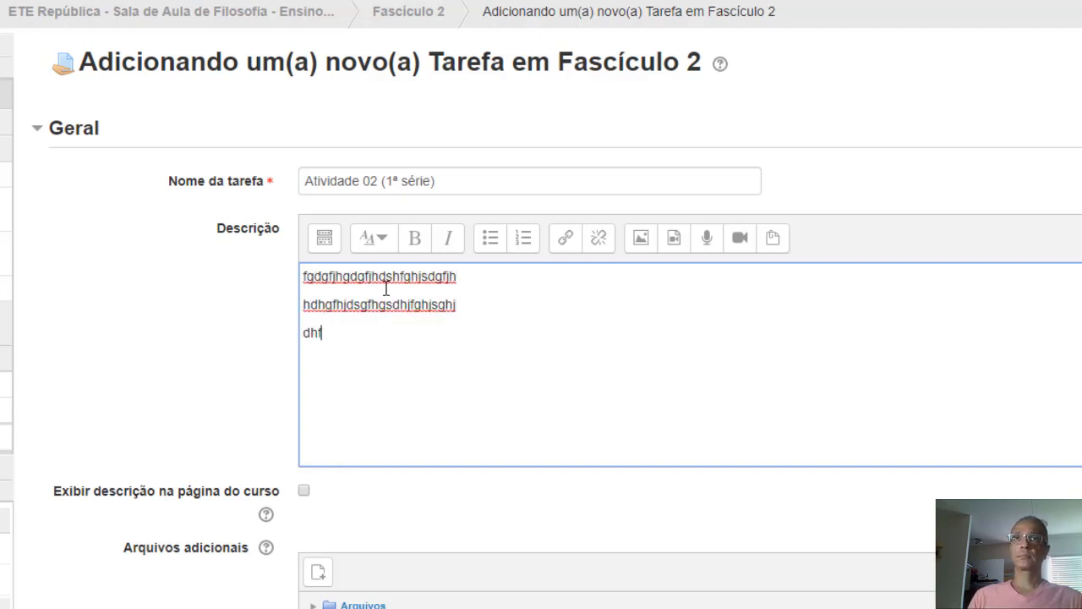
pyautogui.write('hjdsgfjhgdshjfgjs')
pyautogui.press('Return')
pyautogui.write('dfgsdfjhsghjfgjhds')
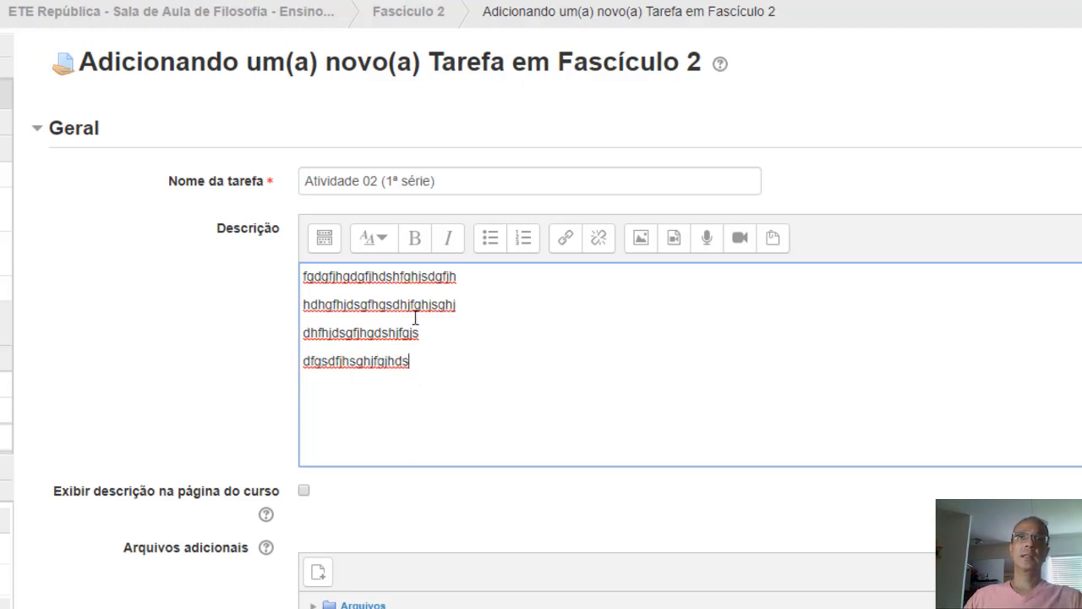
# - Set the day from which the task allows submissions to 15 abril 2020
pyautogui.scroll(-2, 417, 343)
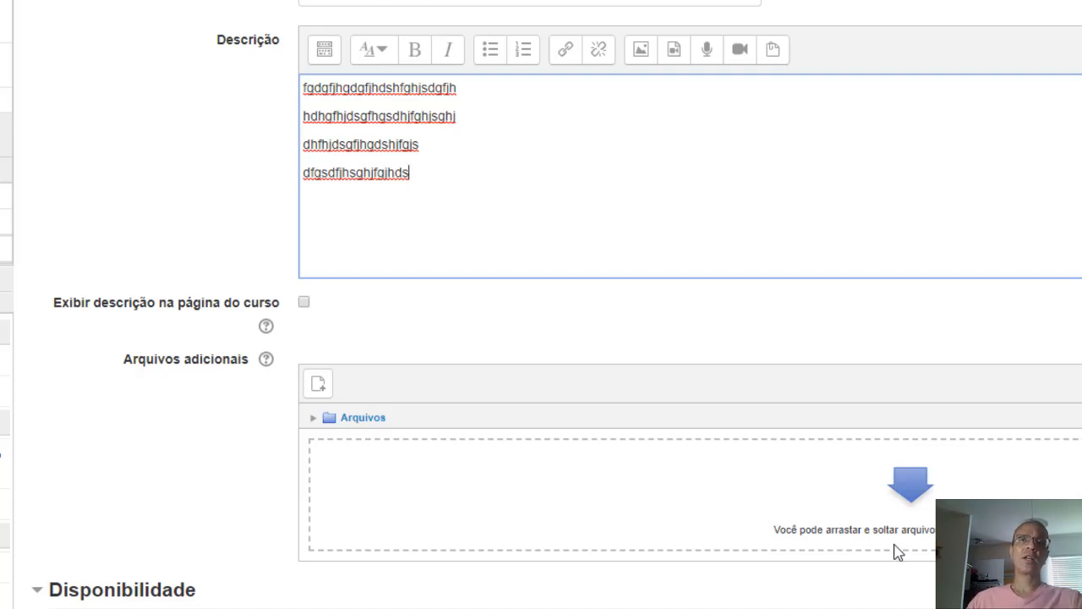
pyautogui.scroll(-3, 893, 553)
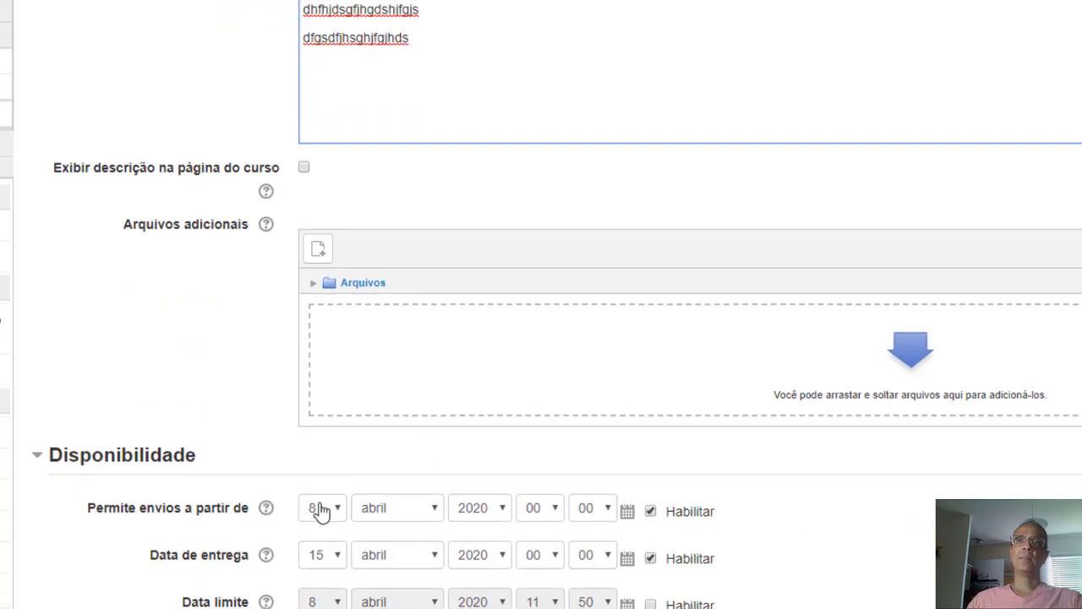
pyautogui.scroll(-3, 320, 511)
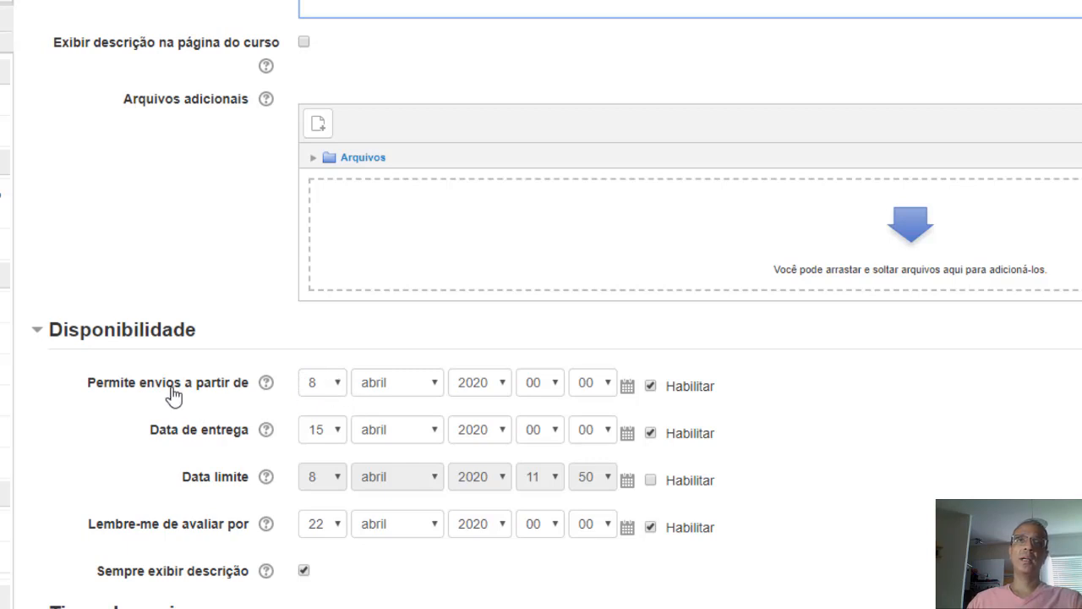
pyautogui.click(334, 389)
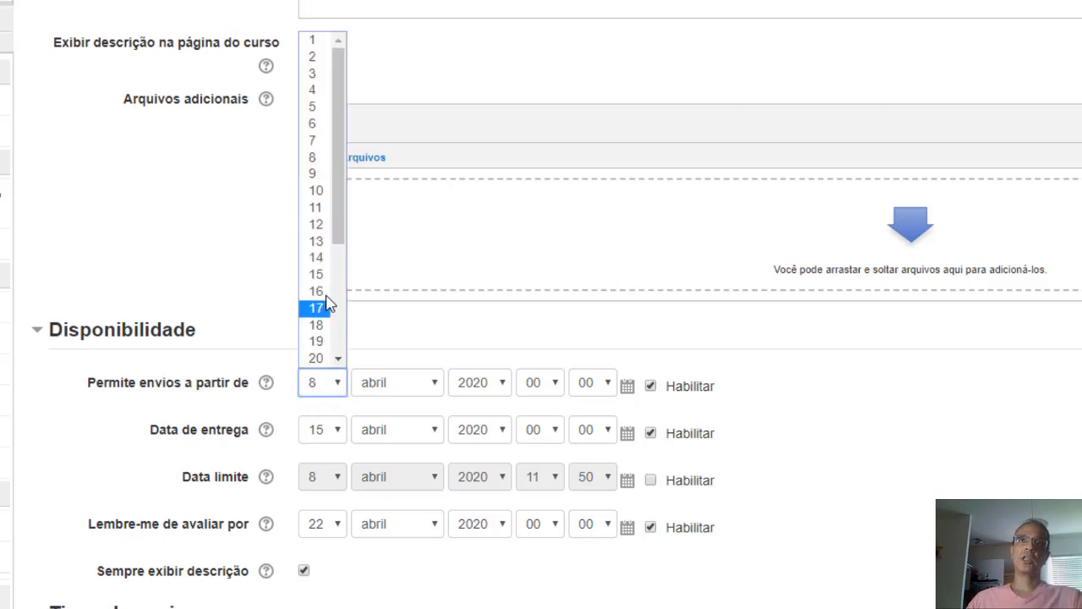
pyautogui.click(326, 276)
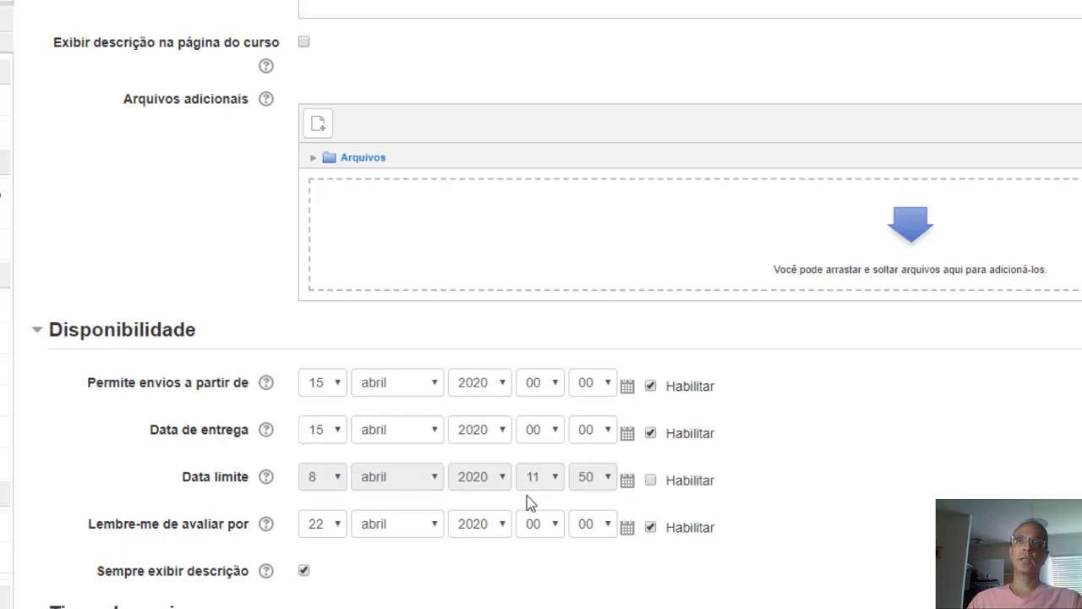
# - Enable the task's cut-off date (Data limite) and set it to 30 abril 2020 at 23:59
pyautogui.click(703, 479)
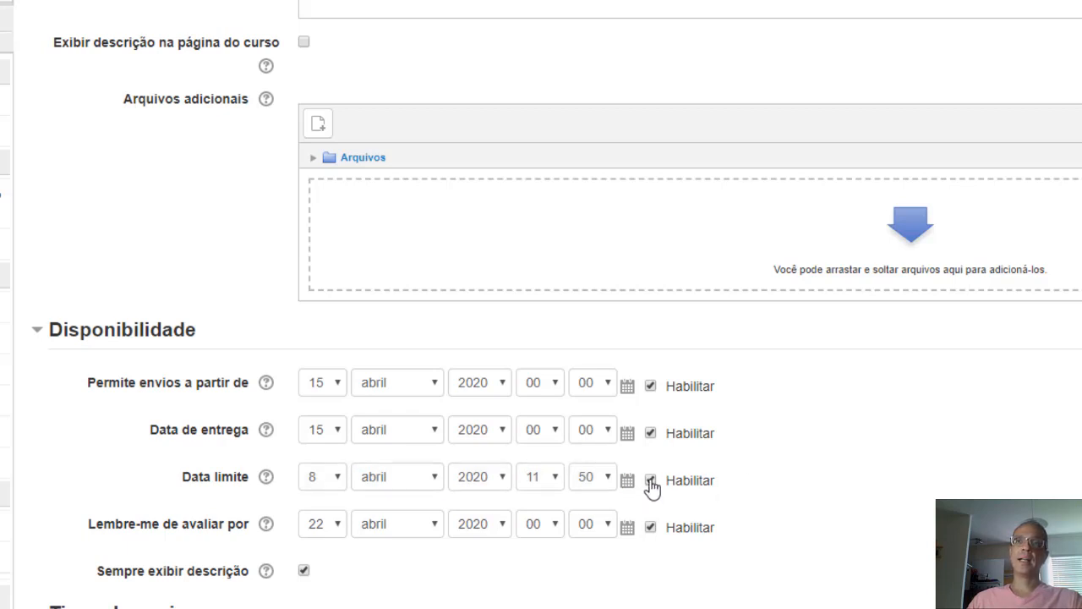
pyautogui.click(338, 479)
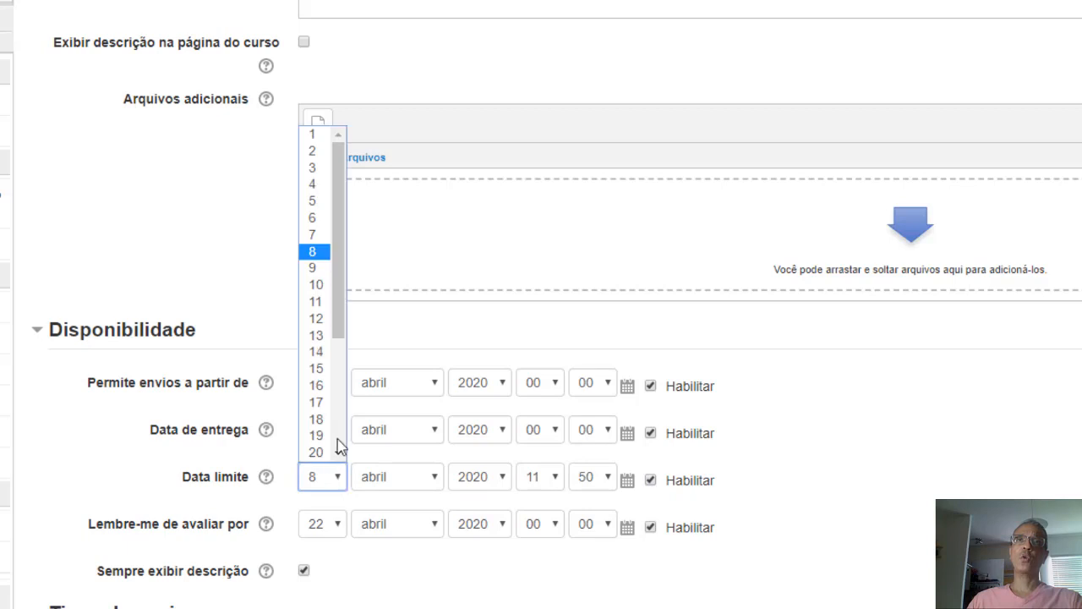
pyautogui.moveTo(345, 302); pyautogui.dragTo(341, 430)
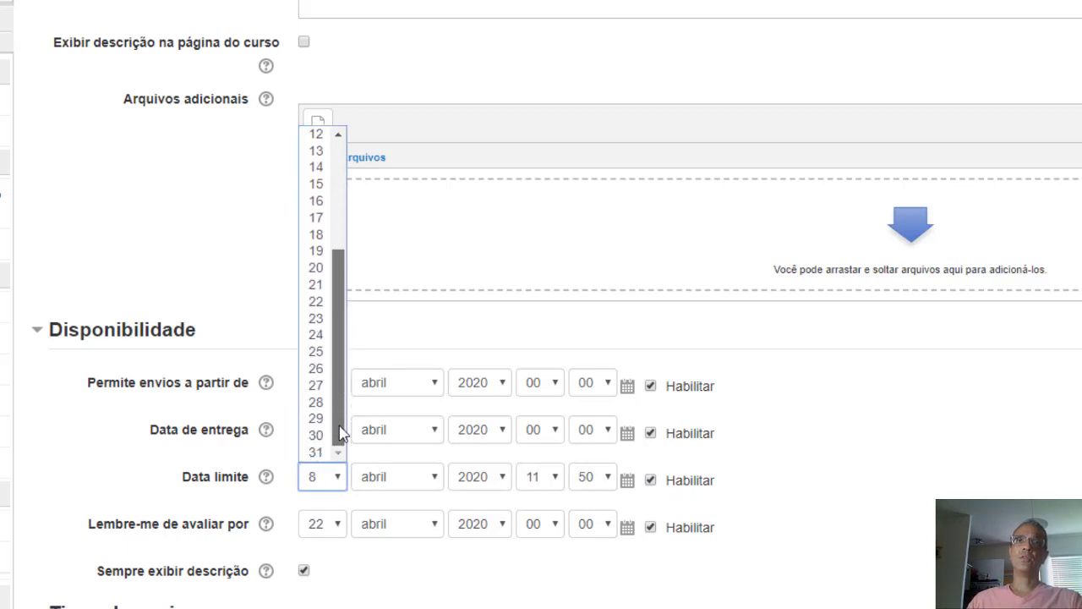
pyautogui.click(319, 436)
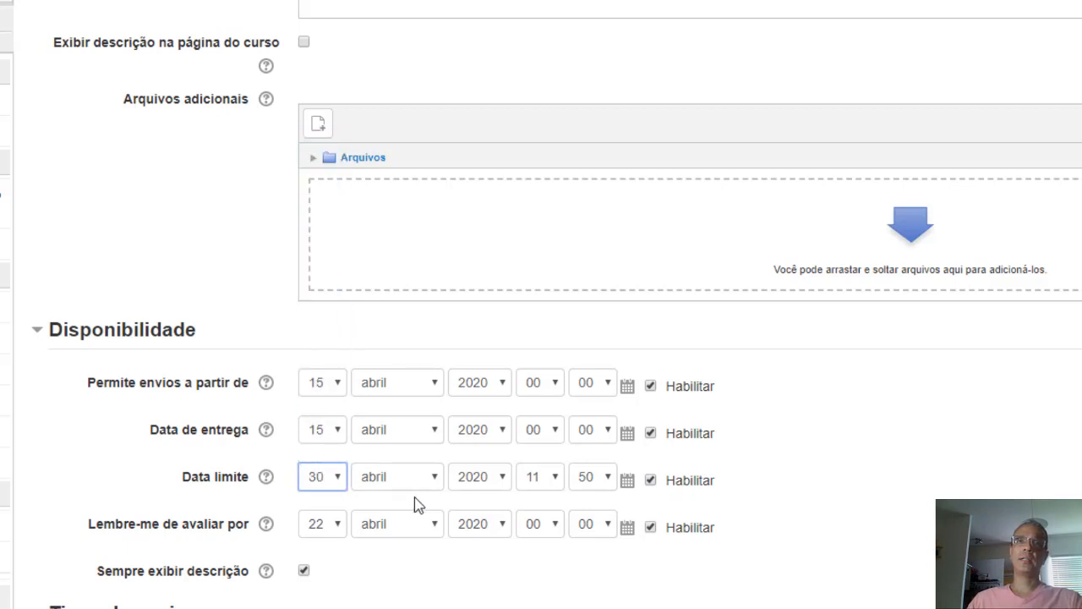
pyautogui.click(558, 477)
pyautogui.scroll(-1, 560, 441)
pyautogui.scroll(-1, 558, 444)
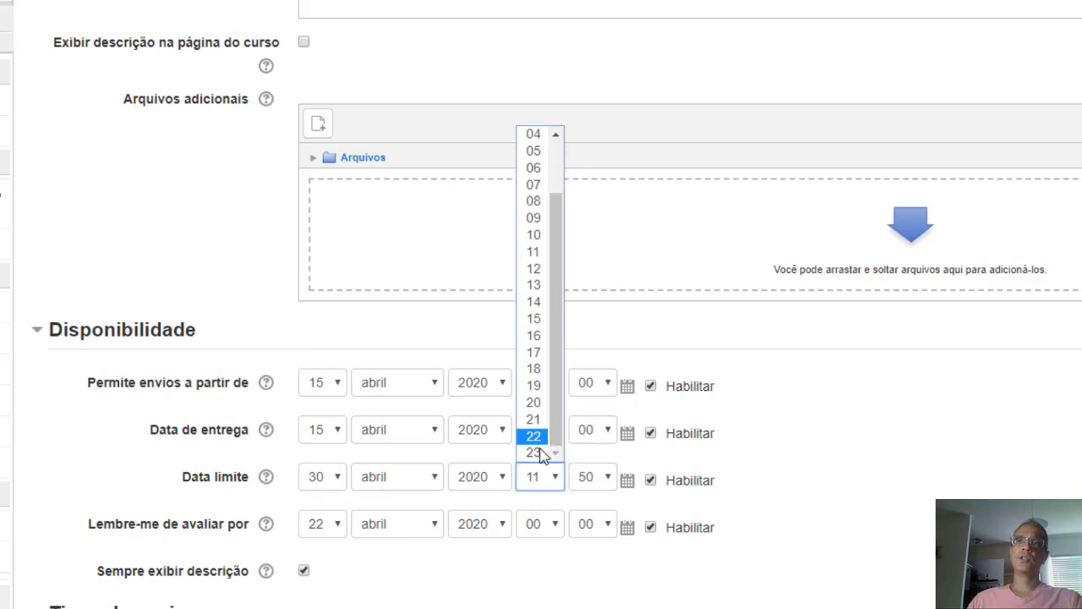
pyautogui.click(541, 447)
pyautogui.click(597, 478)
pyautogui.scroll(-3, 605, 444)
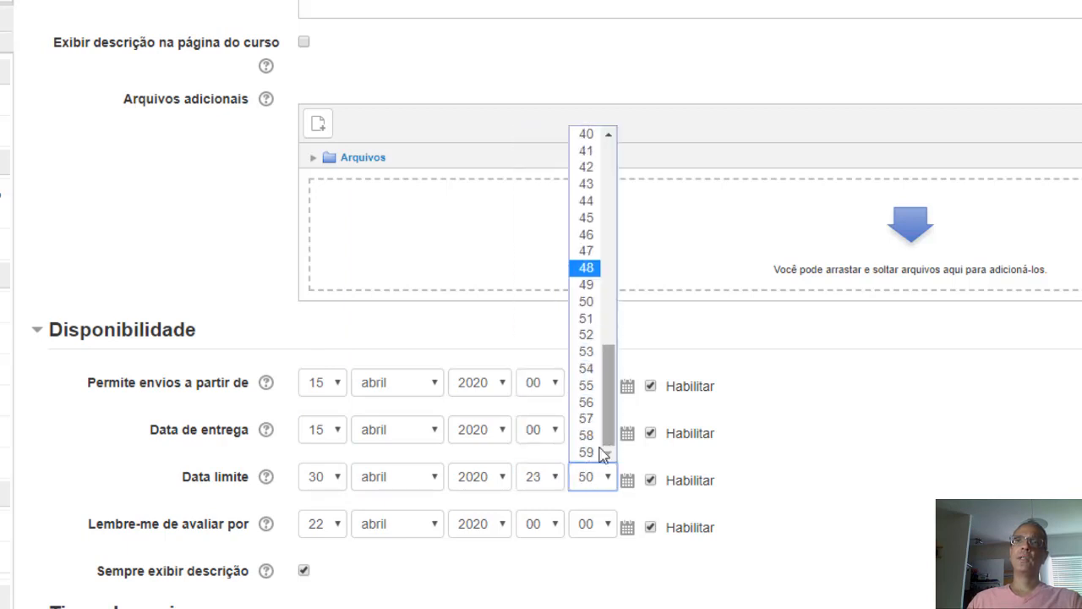
pyautogui.click(587, 449)
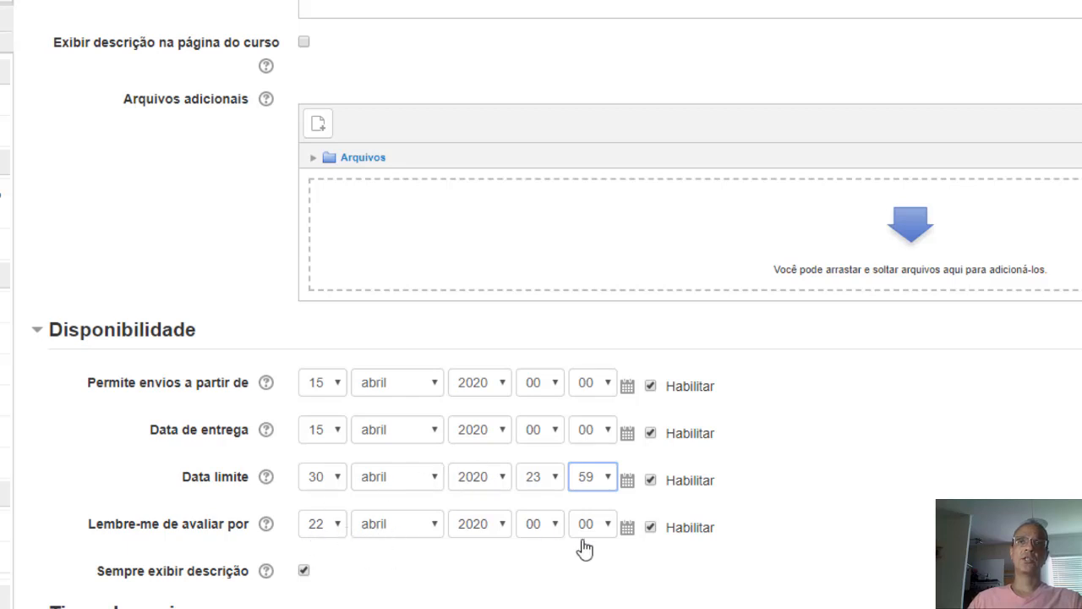
# - Keep the grading reminder enabled and turn off the option to always show the task's description
pyautogui.click(653, 529)
pyautogui.click(654, 529)
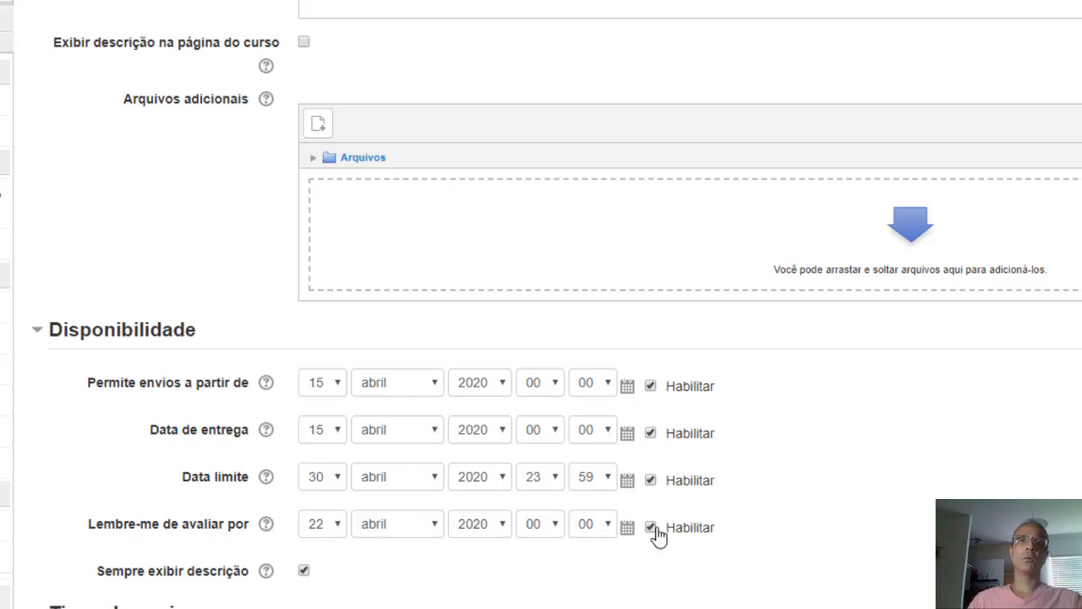
pyautogui.scroll(-2, 564, 480)
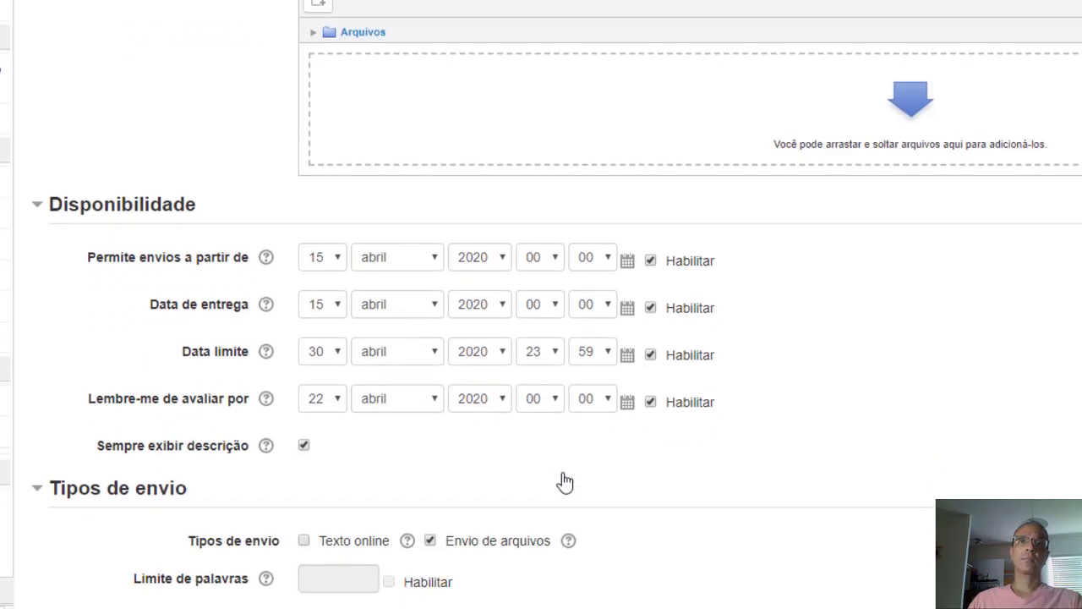
pyautogui.click(305, 385)
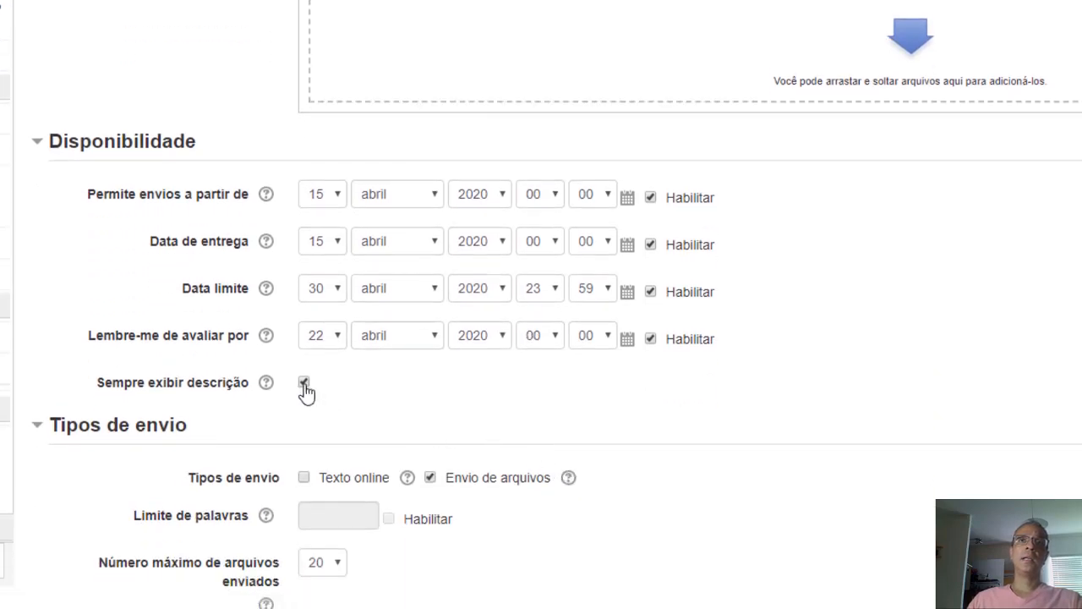
pyautogui.click(304, 384)
# - Set the maximum number of submitted files to 1 and keep the maximum task size at 1Mb
pyautogui.scroll(-4, 362, 274)
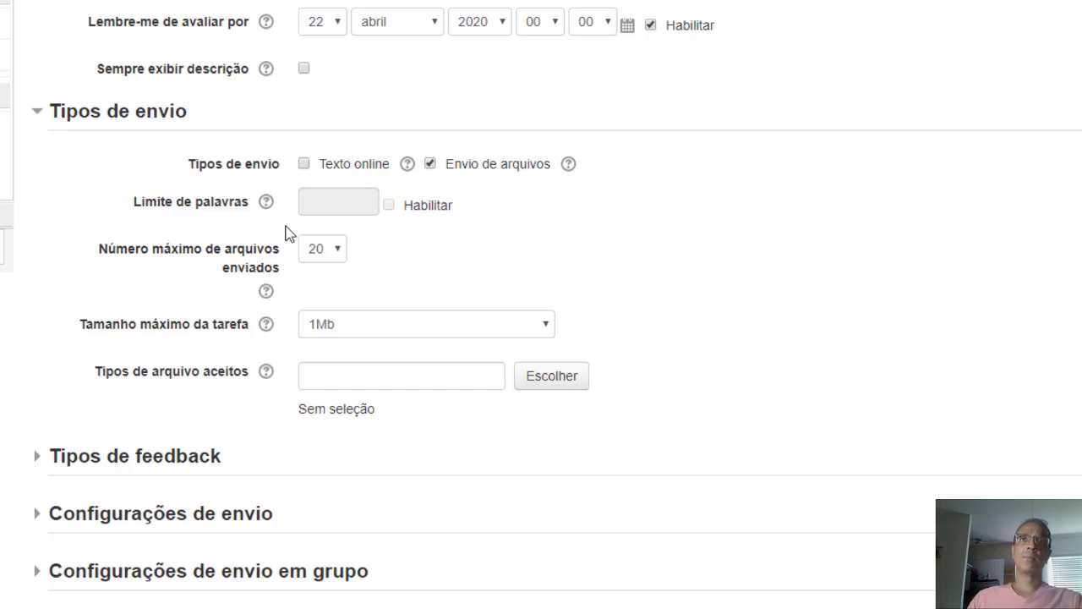
pyautogui.click(339, 250)
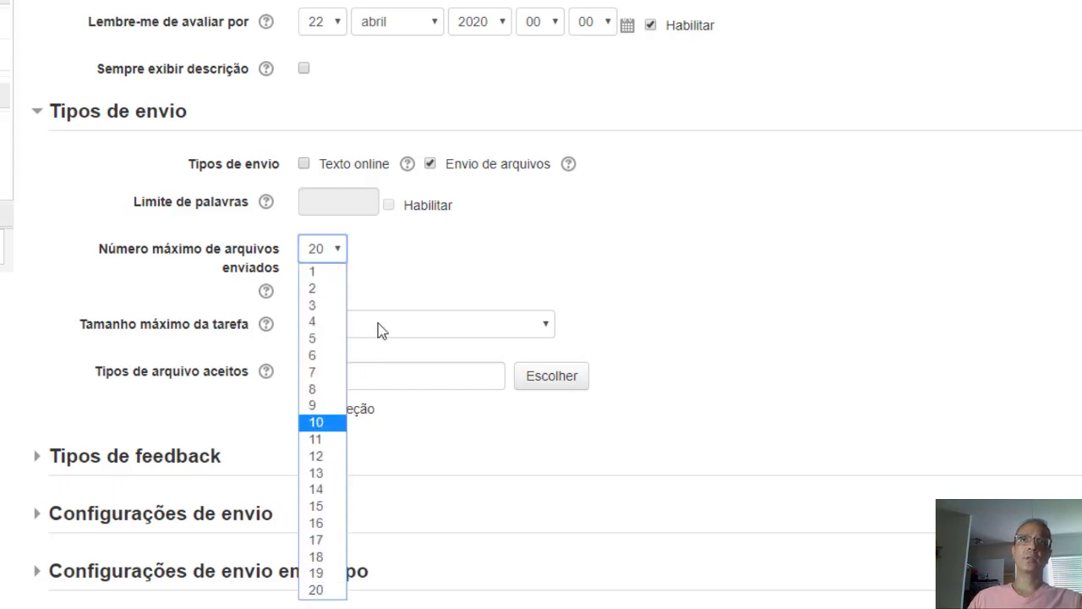
pyautogui.click(419, 261)
pyautogui.click(330, 248)
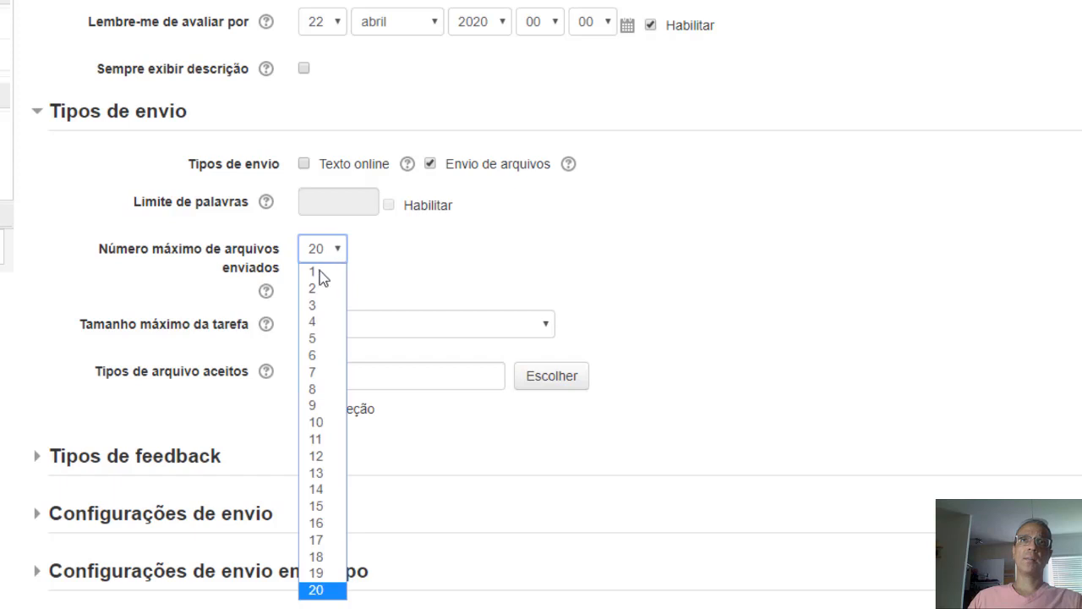
pyautogui.click(322, 269)
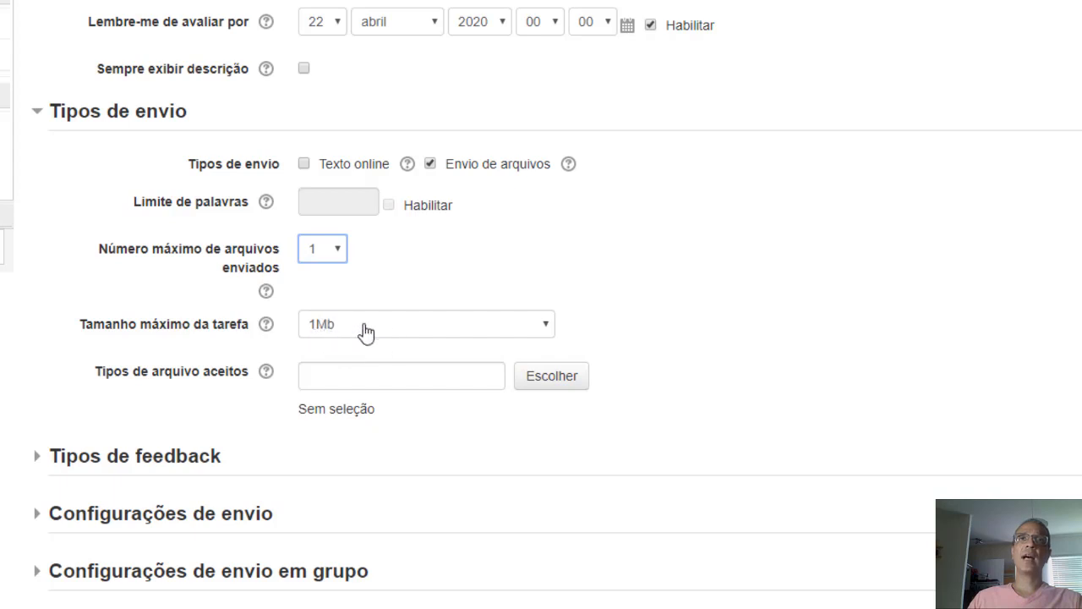
pyautogui.click(446, 331)
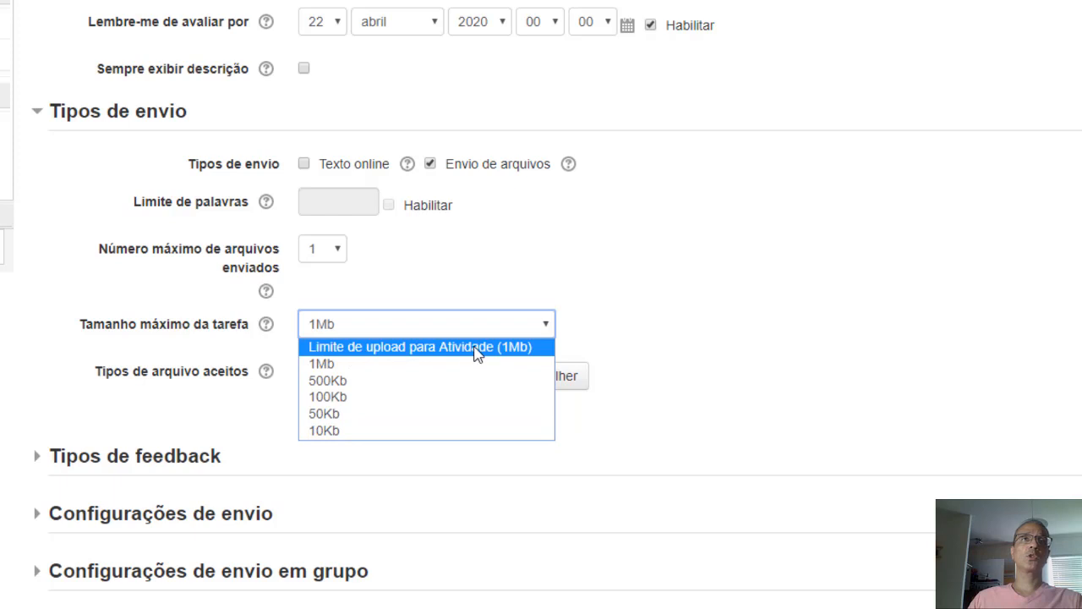
pyautogui.click(439, 298)
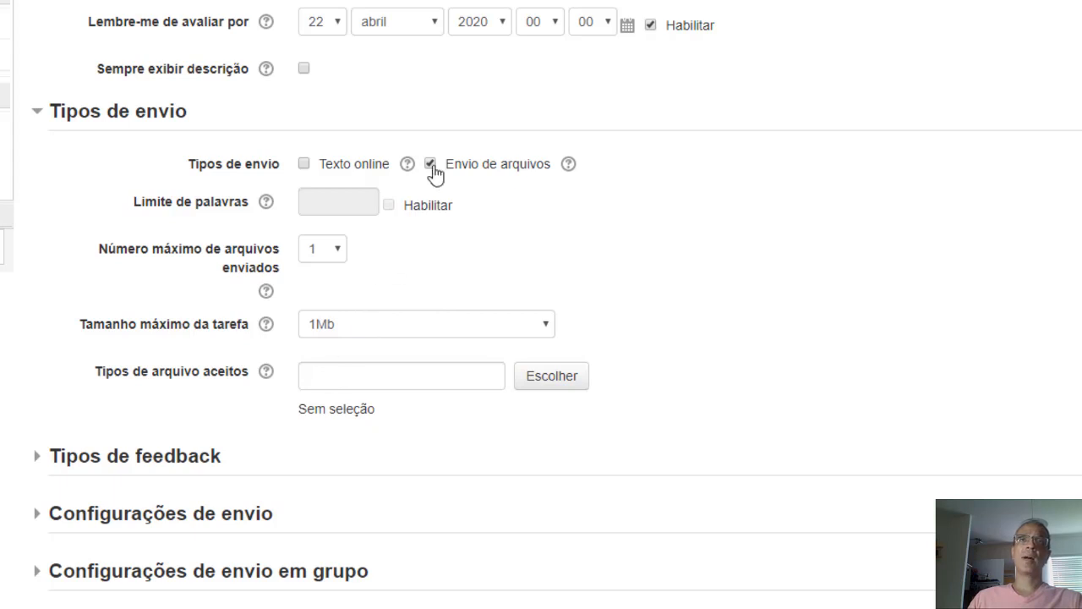
# - Enter .doc, .docx, .txt as the accepted file types and look through the list of selectable types without changing it
pyautogui.click(340, 380)
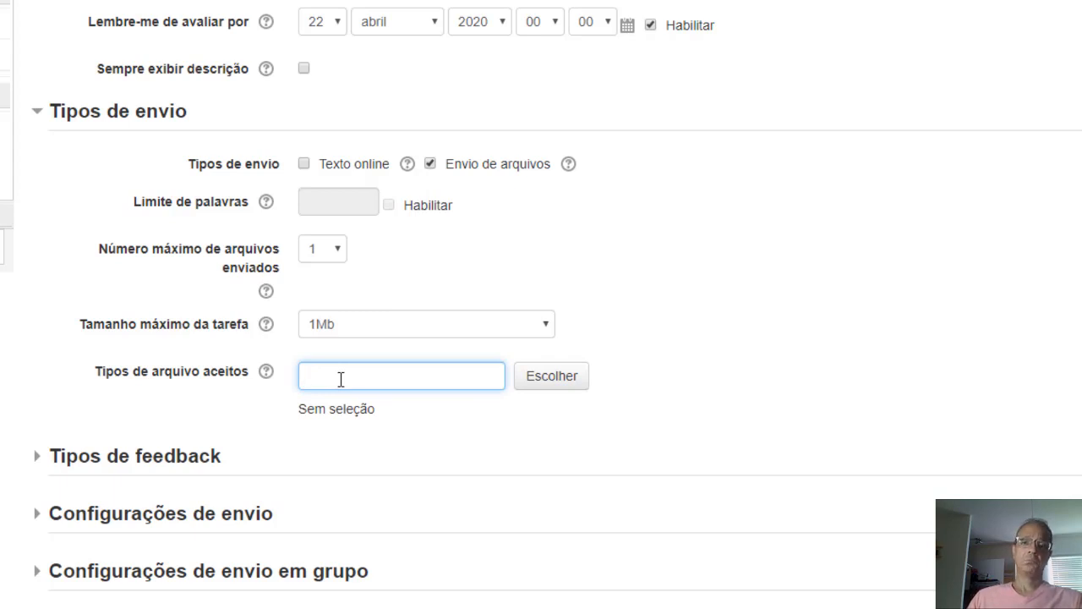
pyautogui.write('.d')
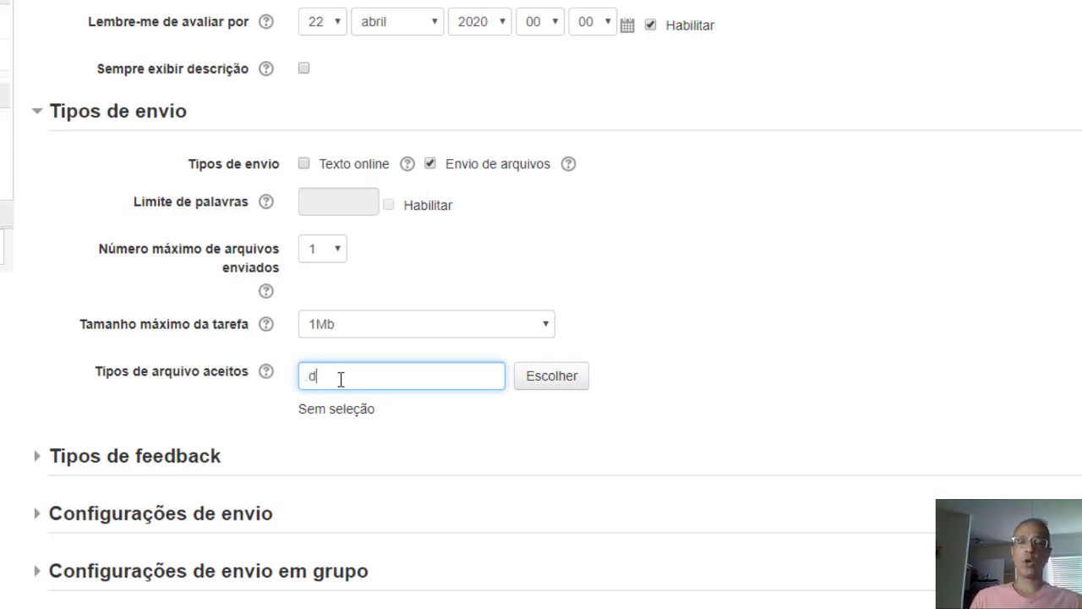
pyautogui.write('oc, ')
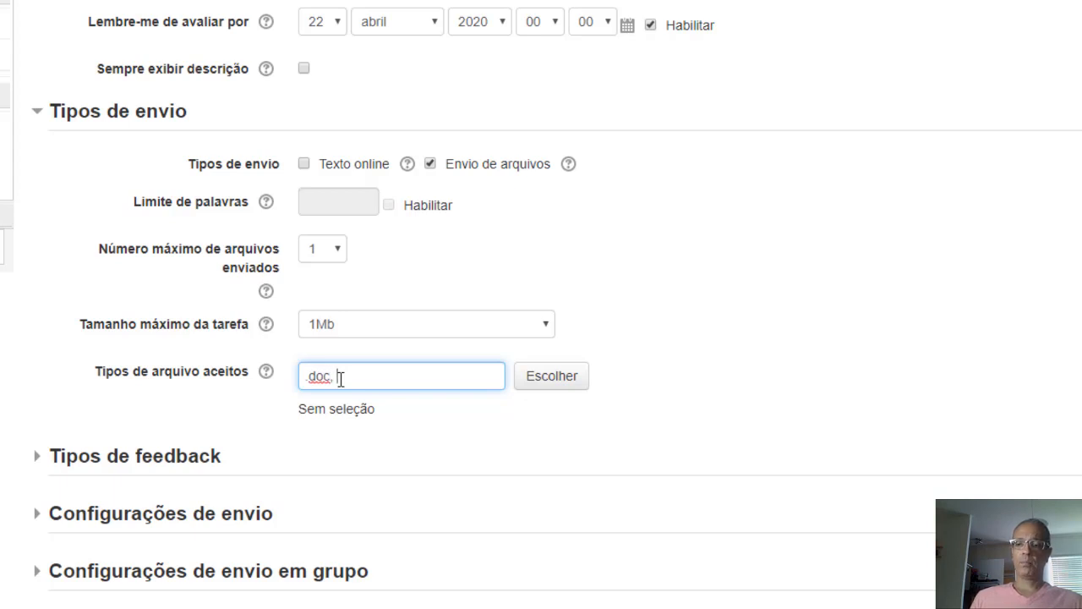
pyautogui.write('.doc')
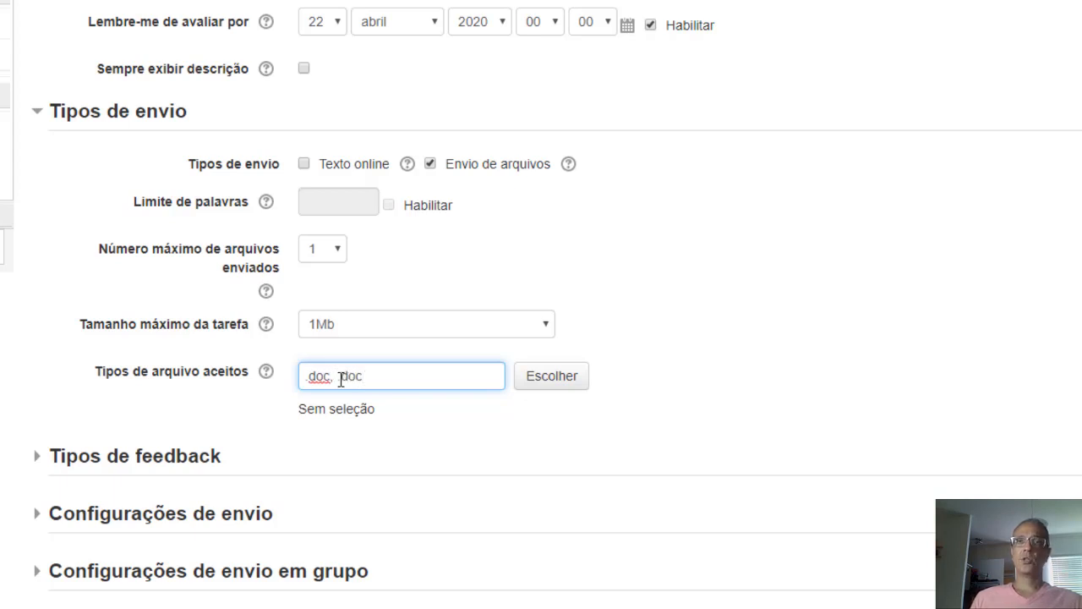
pyautogui.write('x')
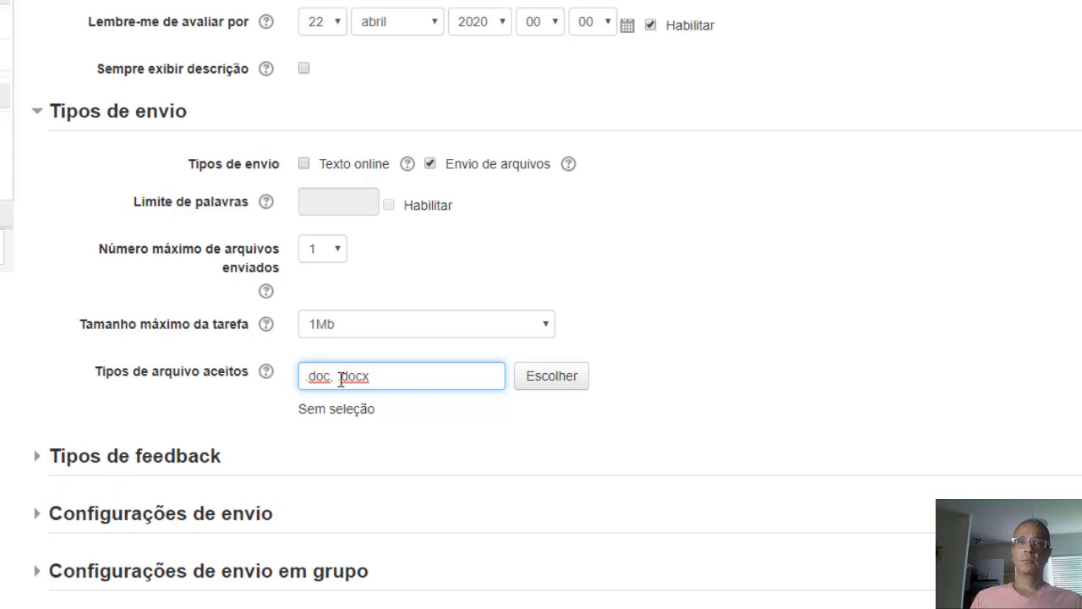
pyautogui.write(', .t')
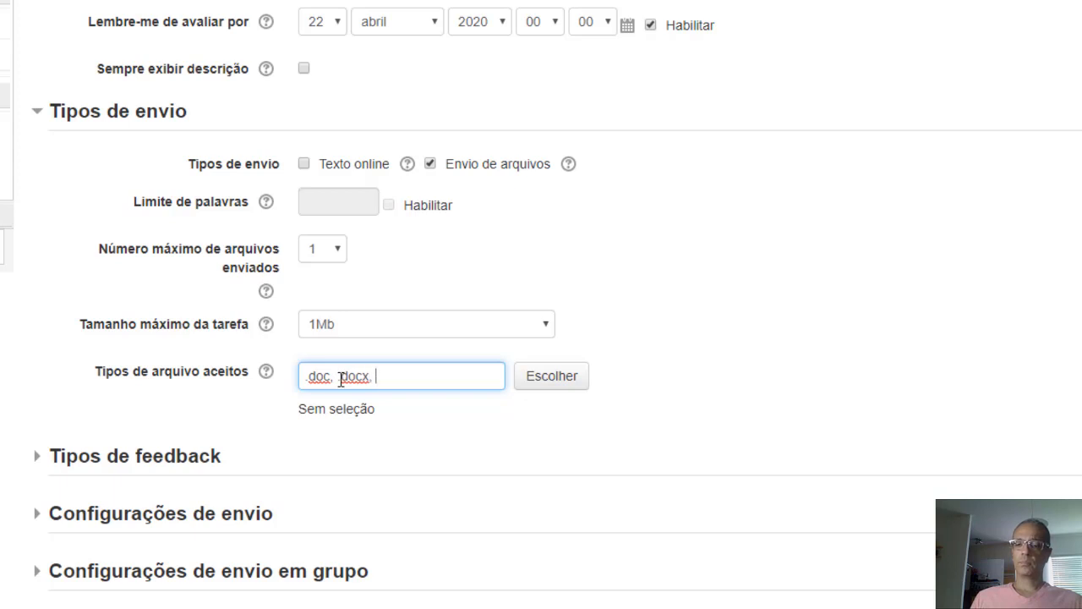
pyautogui.write('xt')
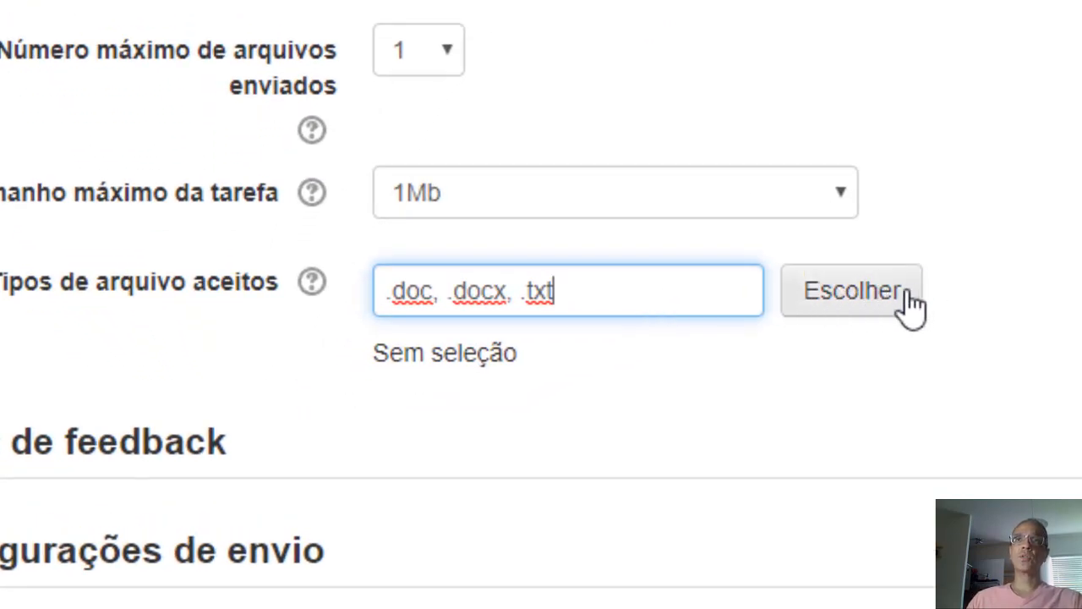
pyautogui.click(904, 296)
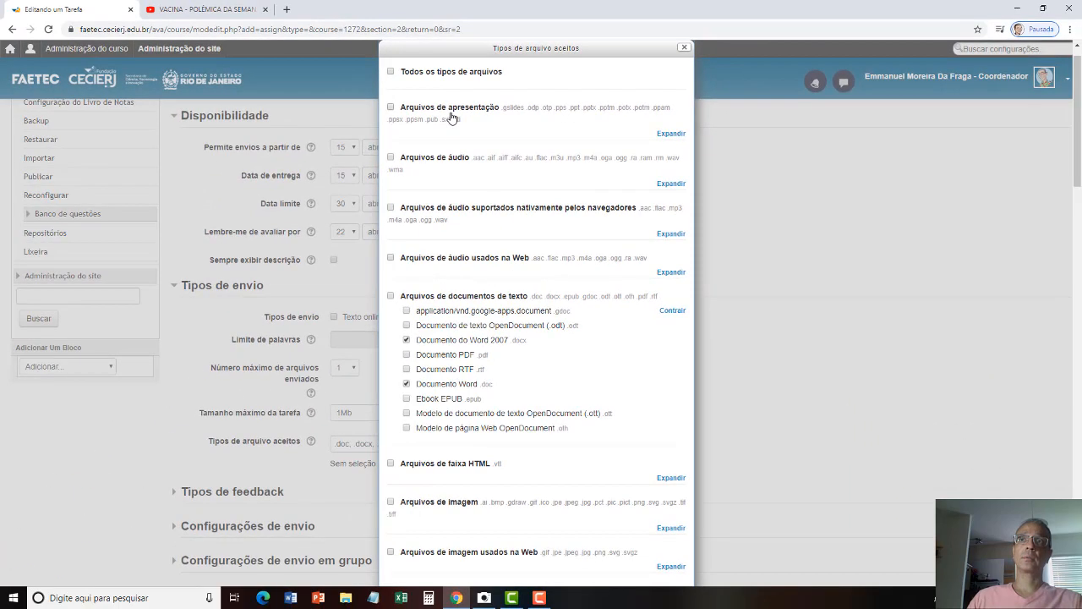
pyautogui.click(684, 48)
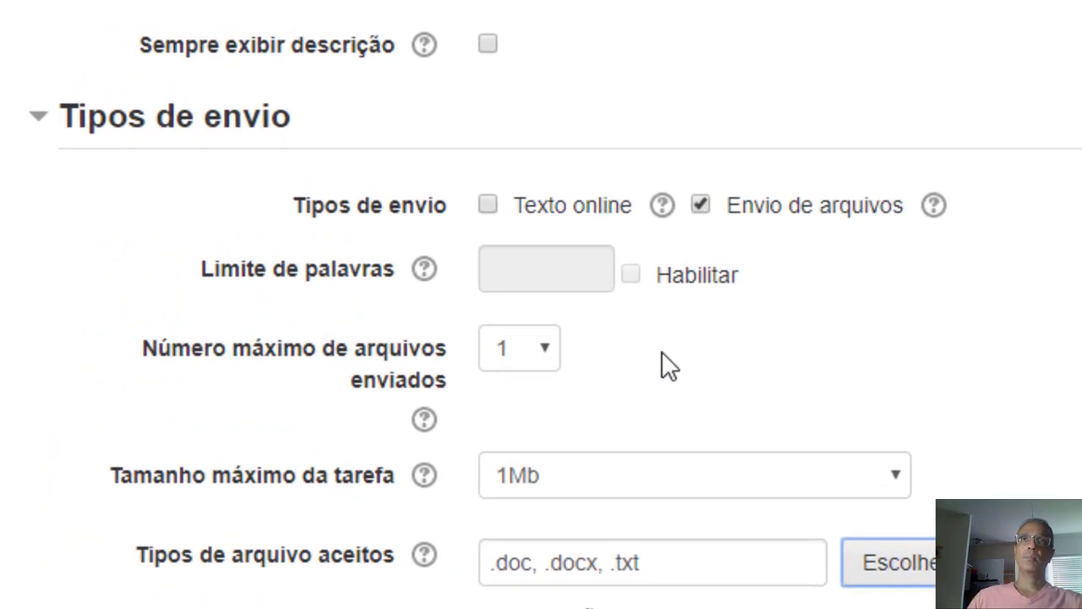
# - Switch the submission type from file uploads to online text, leaving the word limit disabled
pyautogui.click(706, 212)
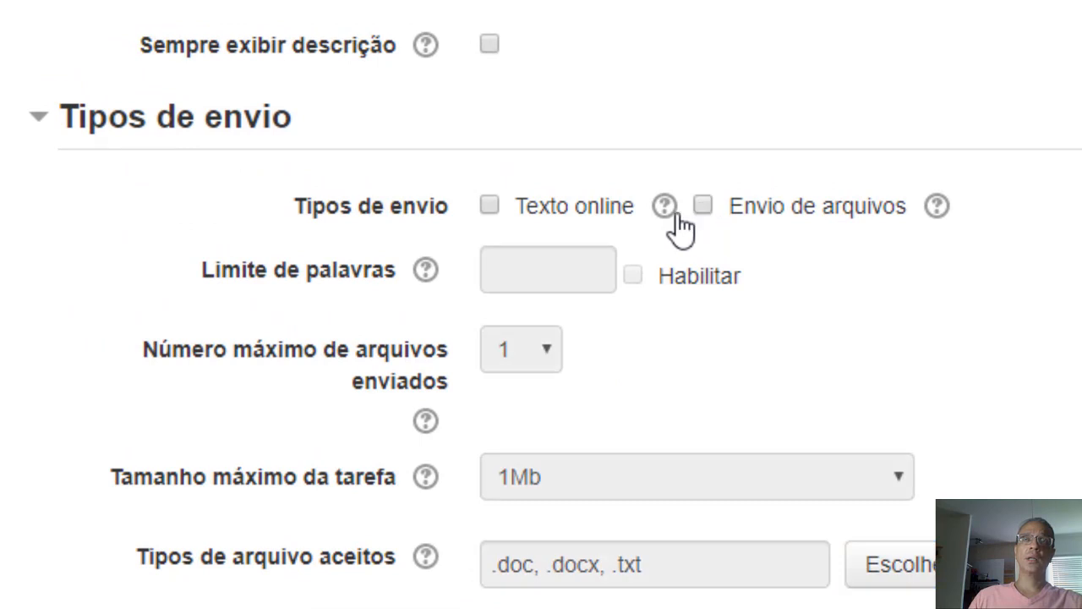
pyautogui.click(490, 208)
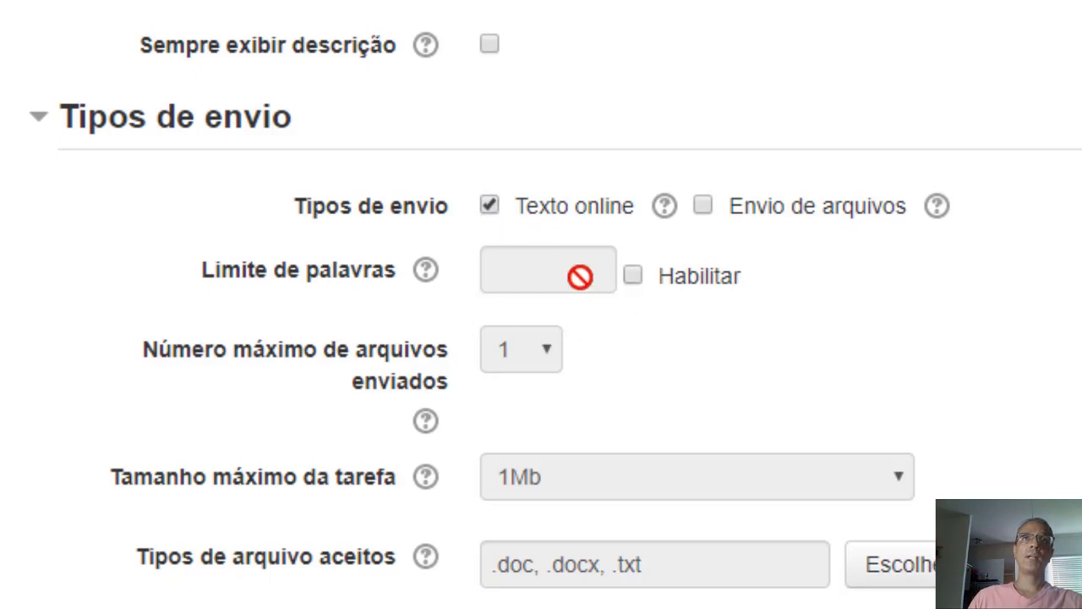
pyautogui.click(633, 285)
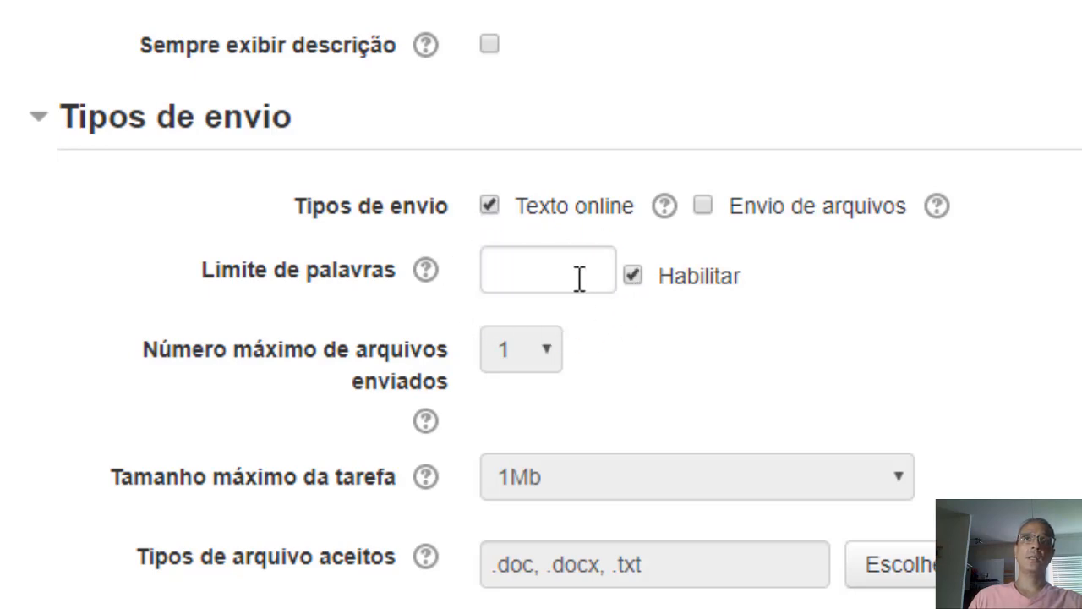
pyautogui.click(632, 276)
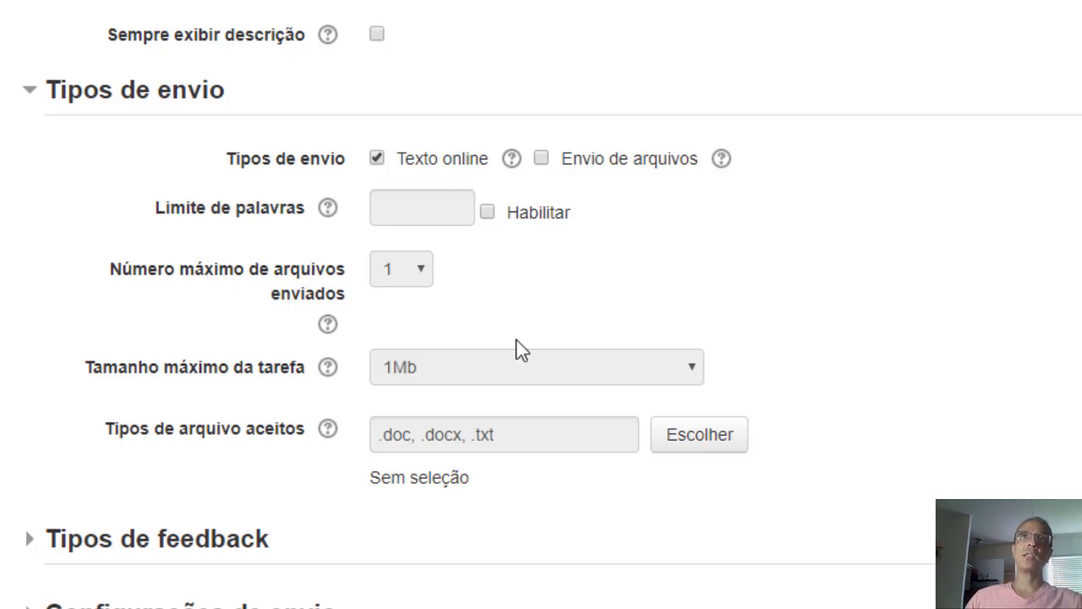
# - Look over the task's description and expand the feedback types and submission settings to examine their options
pyautogui.scroll(12, 423, 219)
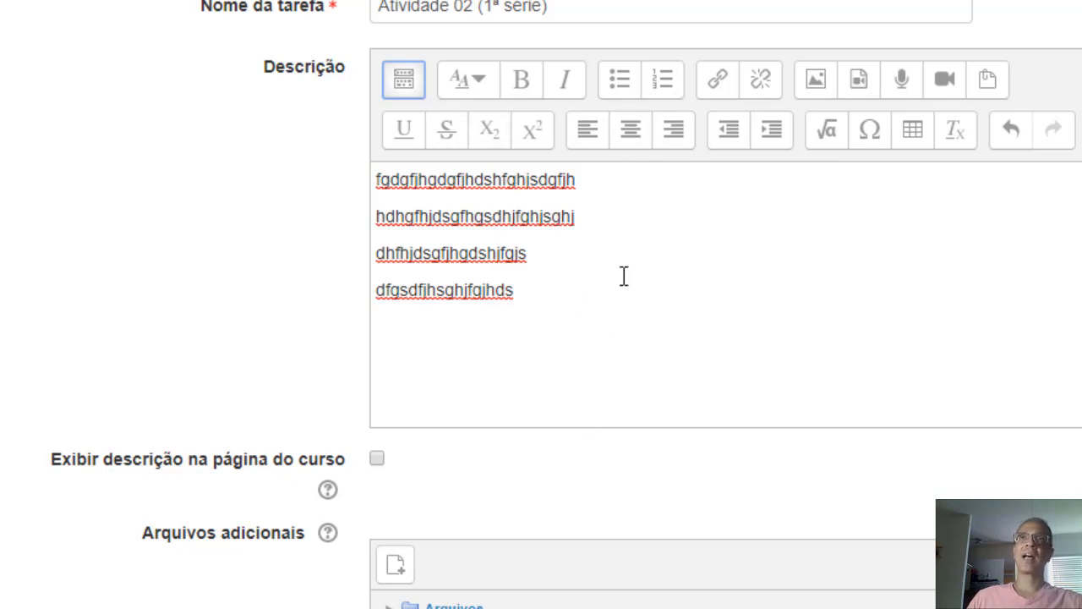
pyautogui.scroll(-5, 592, 271)
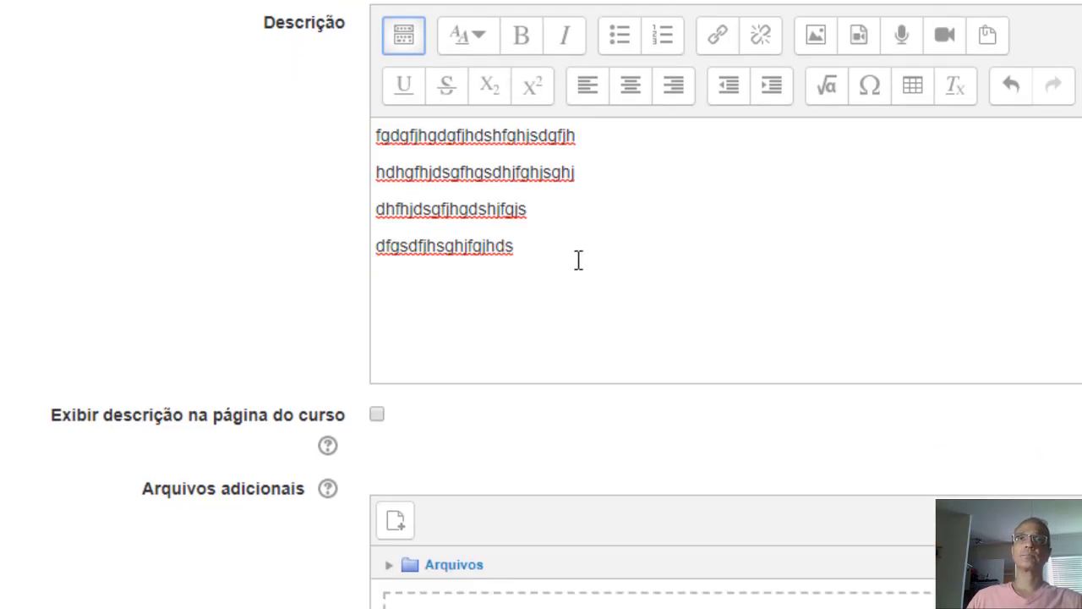
pyautogui.scroll(-11, 558, 266)
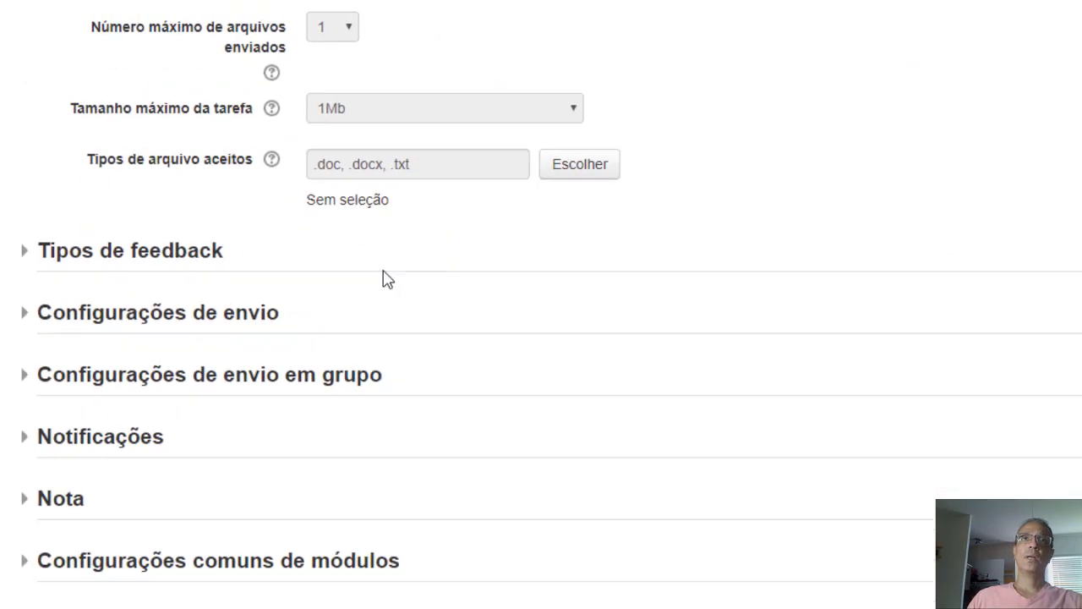
pyautogui.click(158, 252)
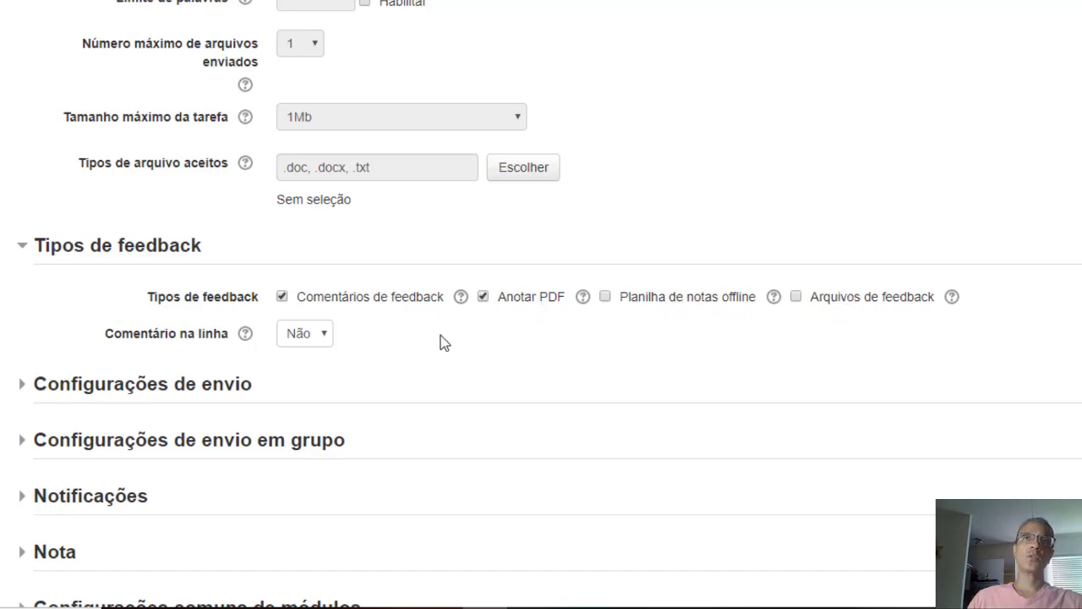
pyautogui.scroll(-3, 154, 148)
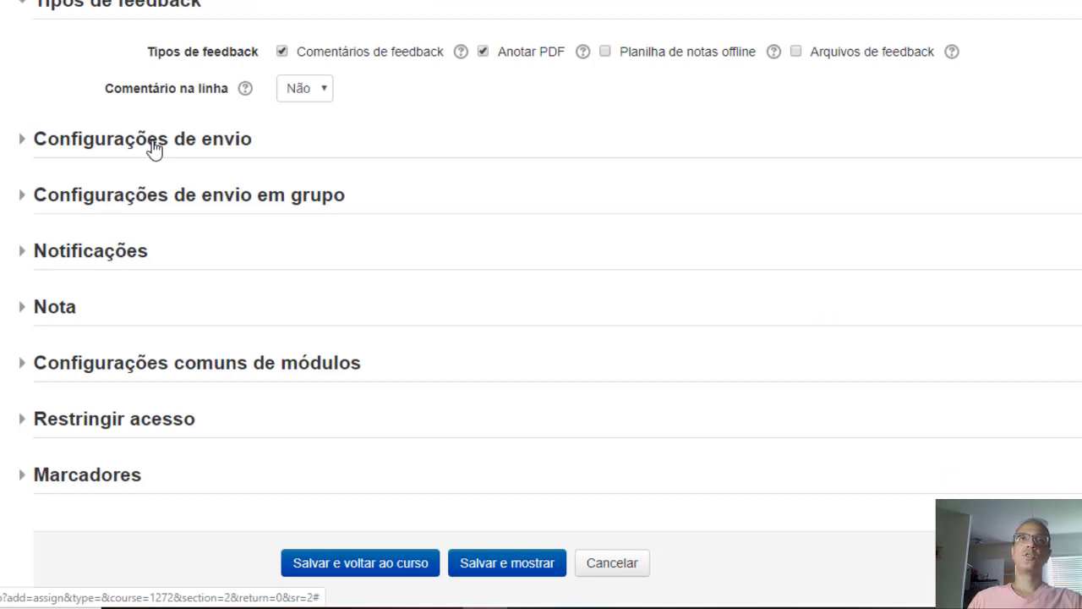
pyautogui.click(154, 145)
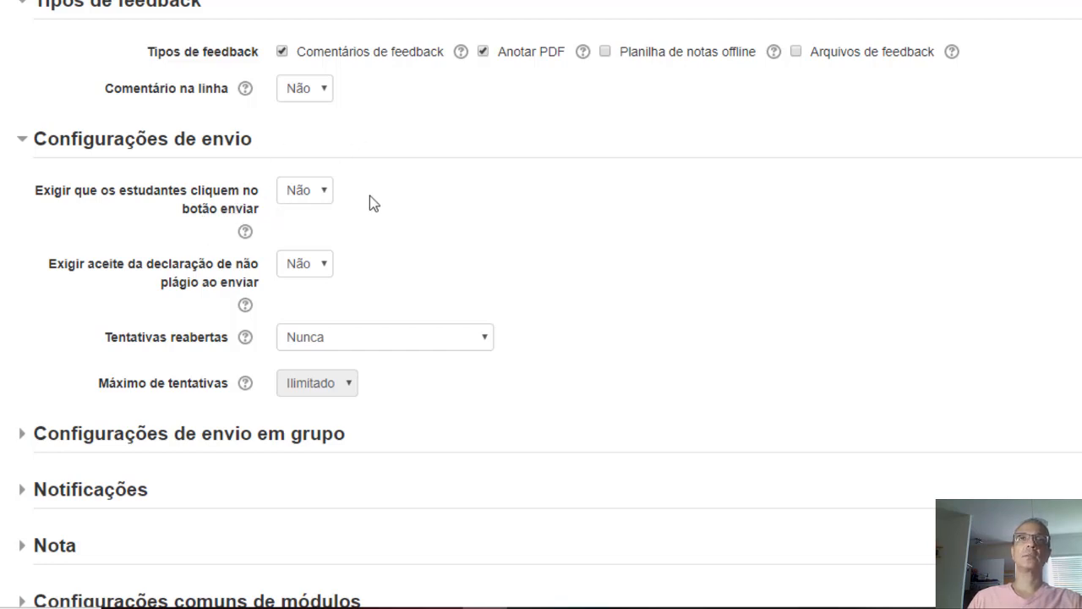
# - Require students to use the submit button and to accept the non-plagiarism statement, setting both submission options to Sim
pyautogui.click(326, 192)
pyautogui.click(301, 229)
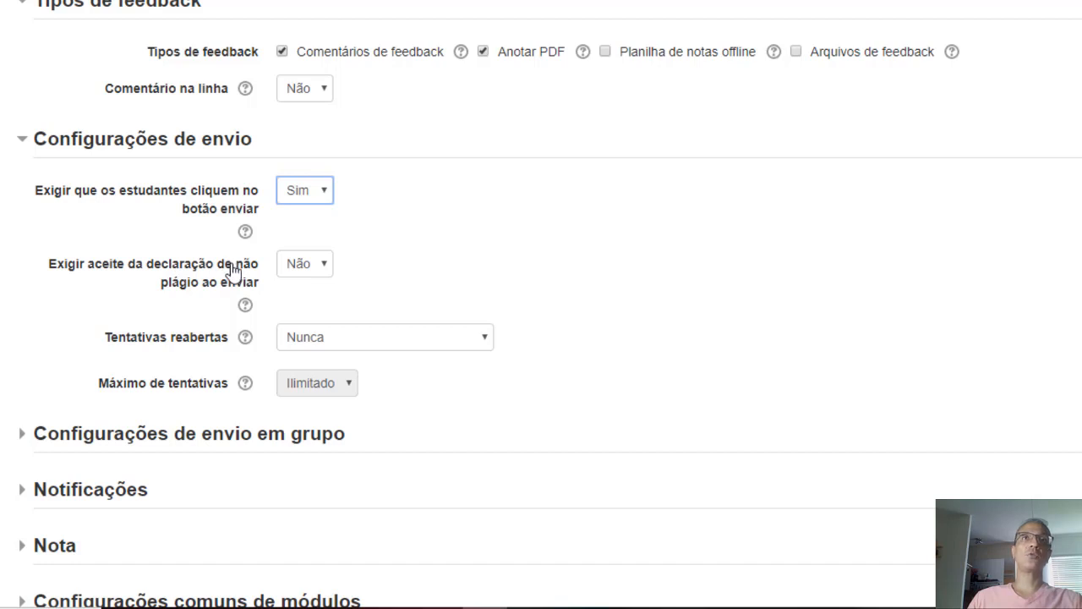
pyautogui.click(328, 265)
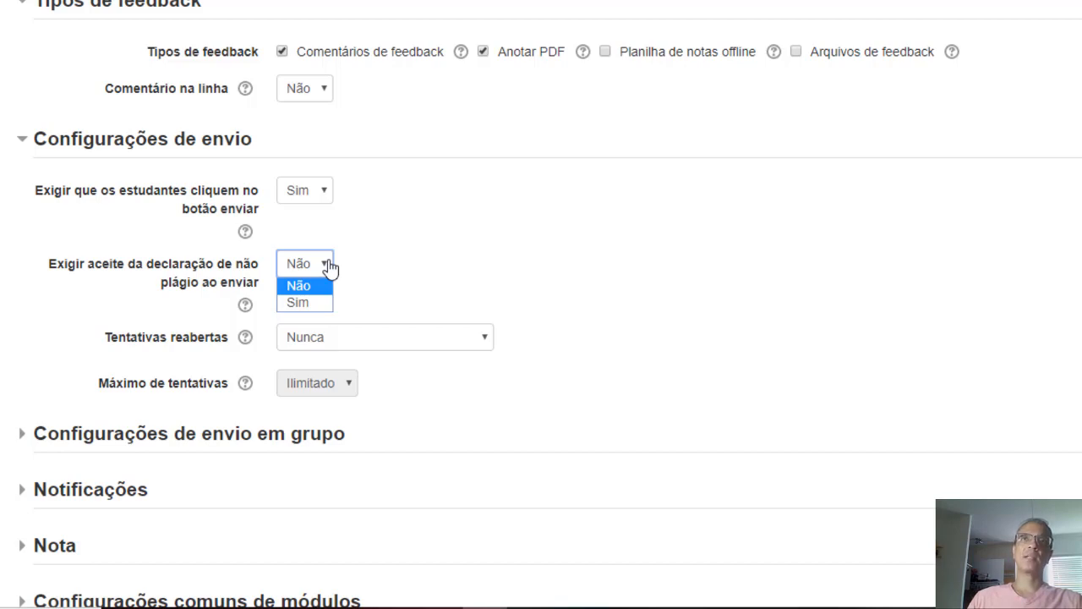
pyautogui.click(312, 301)
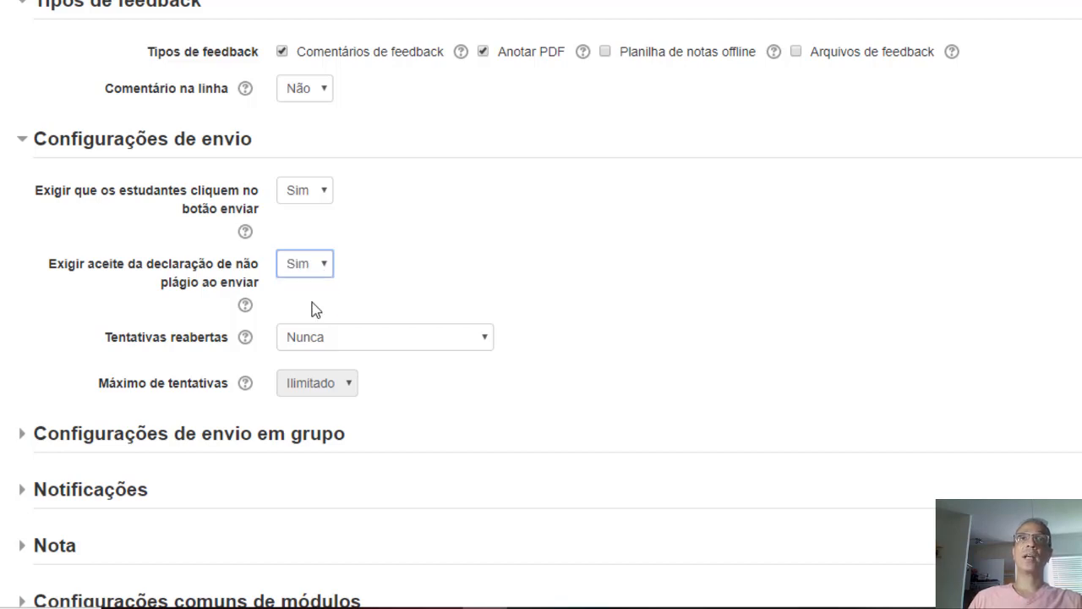
# - Set reopened attempts to Automaticamente até que passe and limit the maximum number of attempts to 1
pyautogui.click(340, 334)
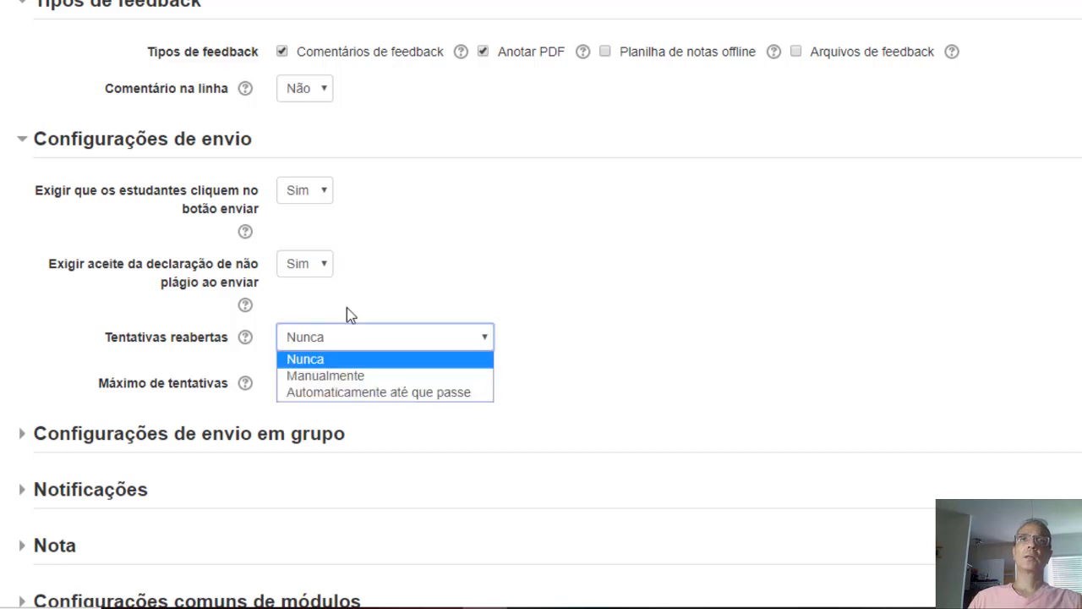
pyautogui.click(347, 307)
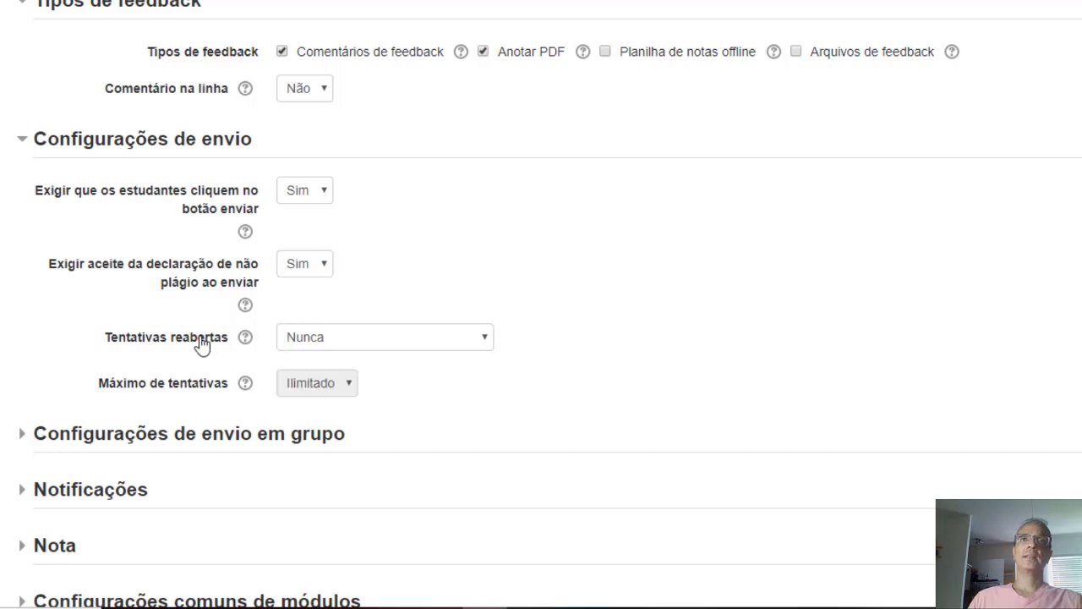
pyautogui.click(338, 342)
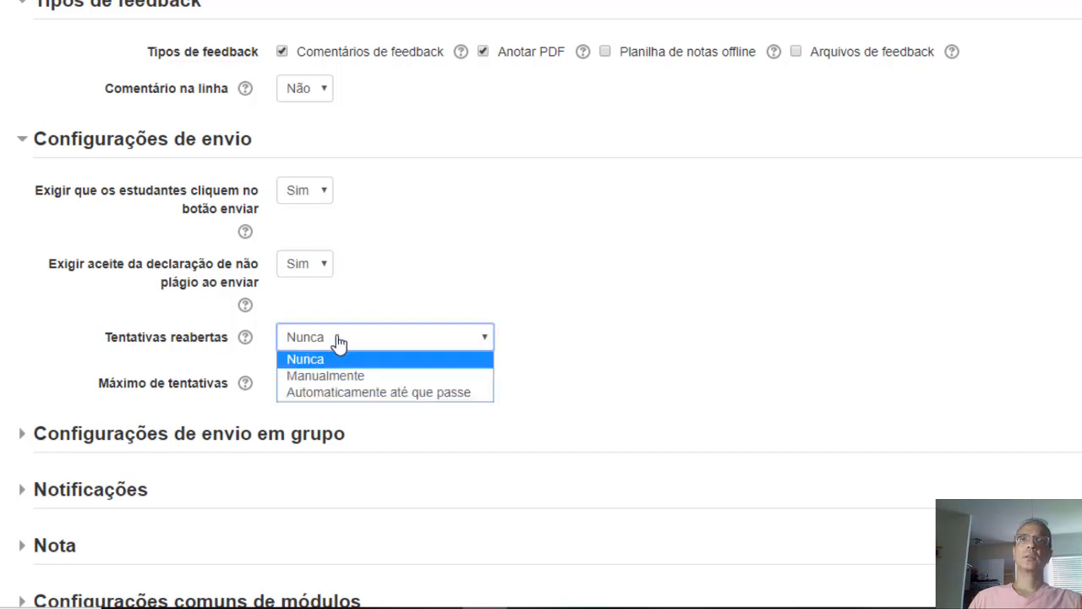
pyautogui.click(342, 394)
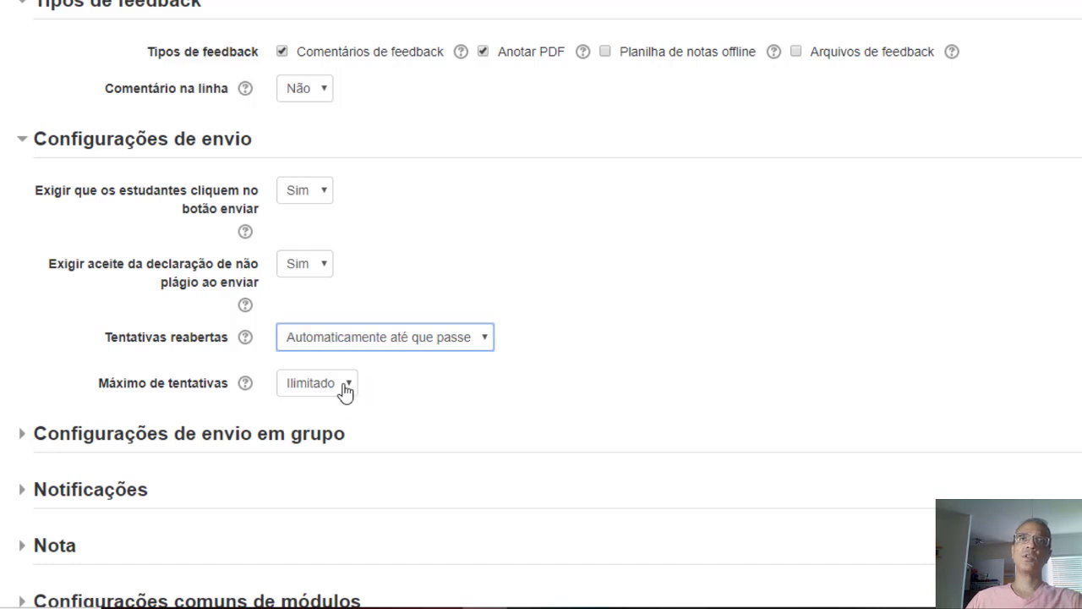
pyautogui.click(345, 387)
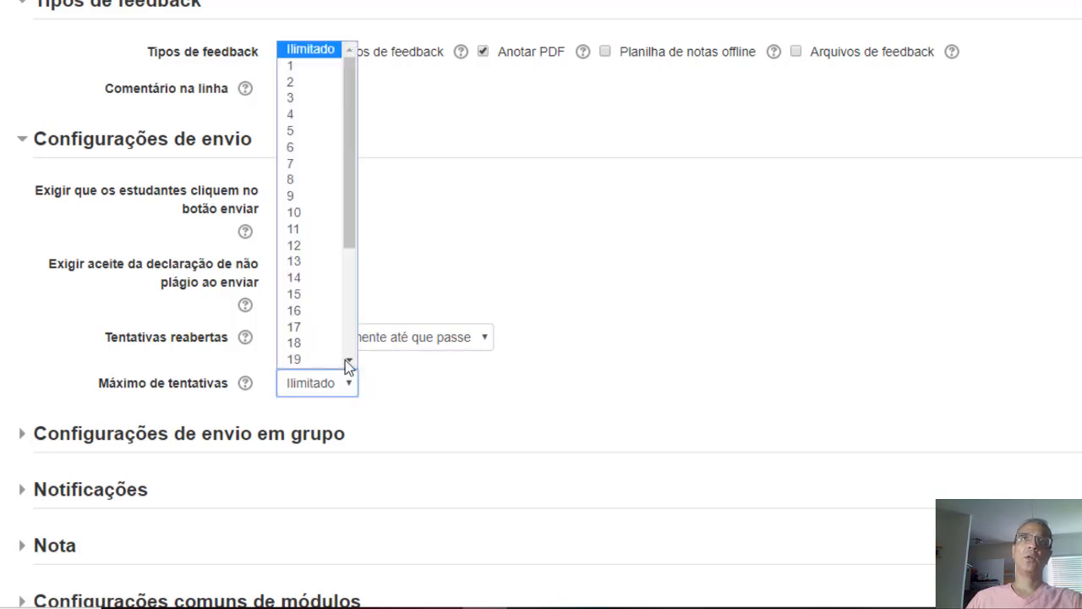
pyautogui.click(304, 66)
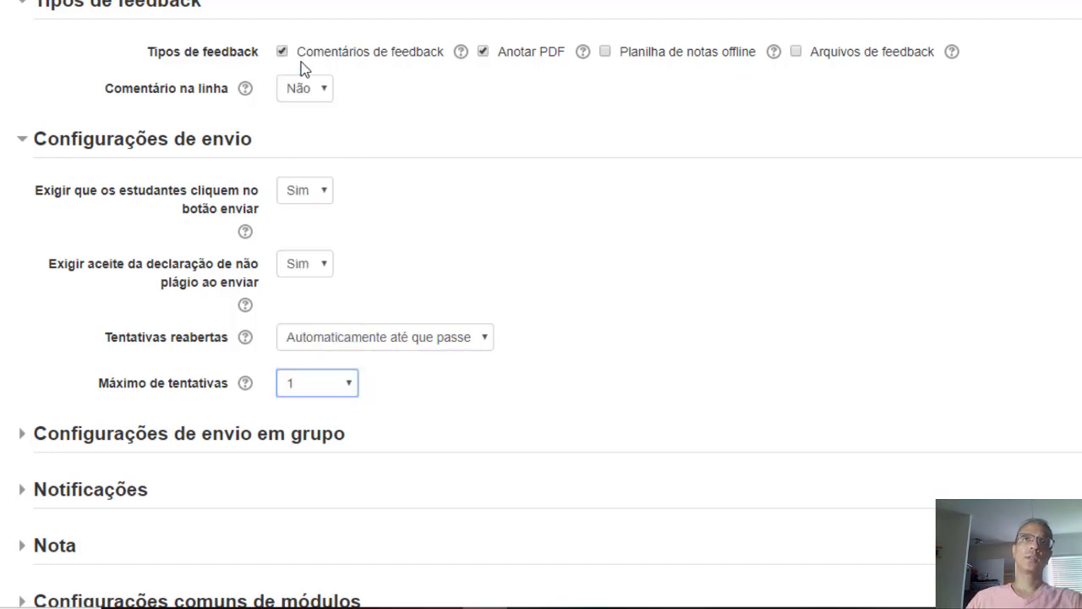
pyautogui.click(347, 338)
pyautogui.click(389, 262)
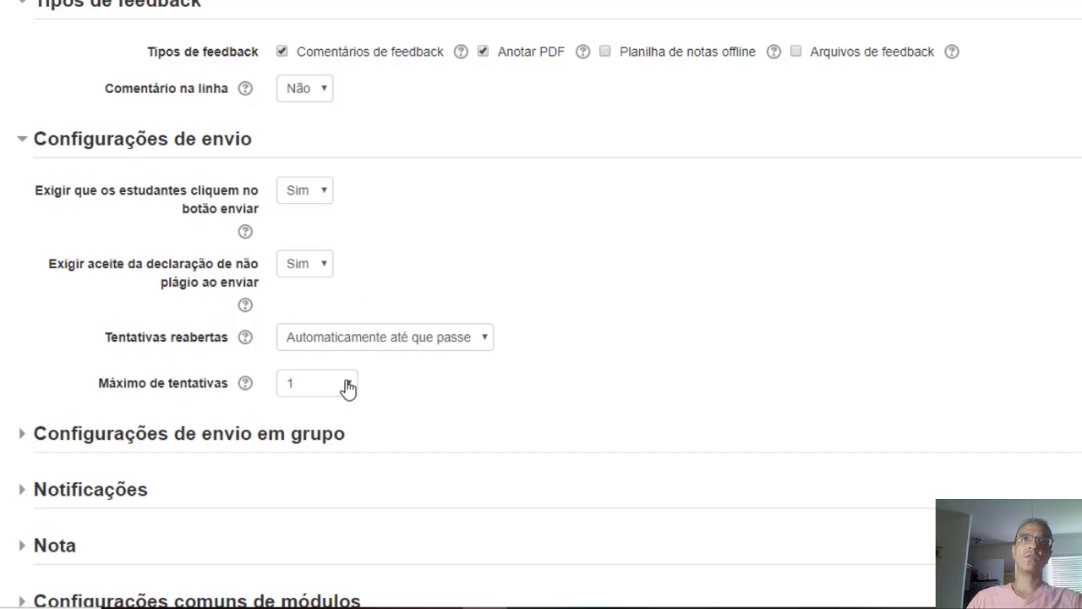
# - Expand the task's notification settings and look over the grader and student notification options
pyautogui.scroll(-2, 348, 387)
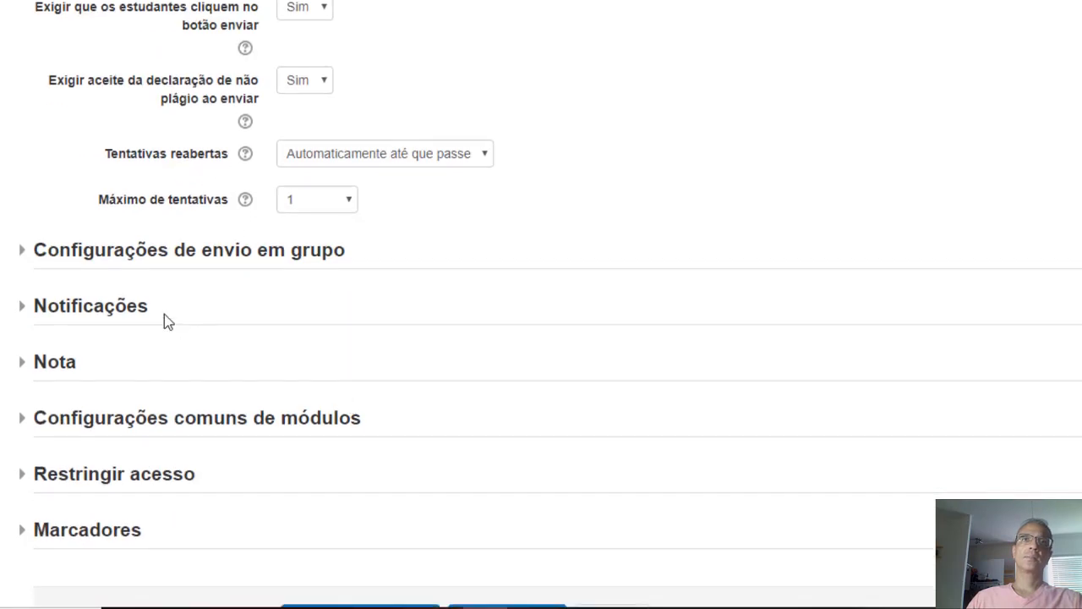
pyautogui.click(137, 315)
pyautogui.scroll(-2, 201, 312)
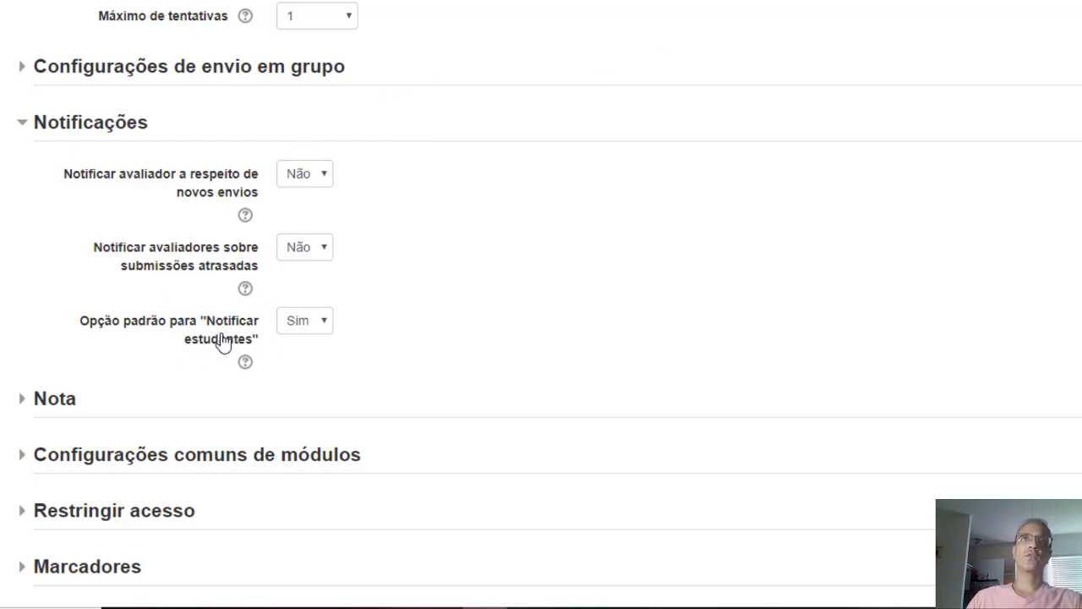
pyautogui.scroll(-2, 183, 311)
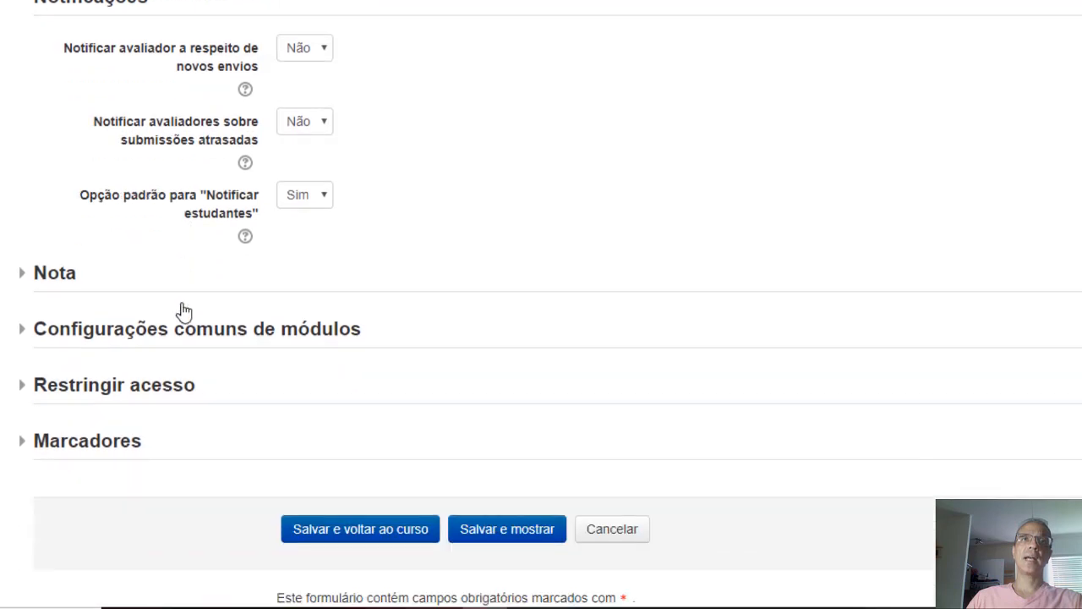
# - Set the task's maximum grade to 20 and keep Método simples de avaliação as the grading method
pyautogui.click(65, 230)
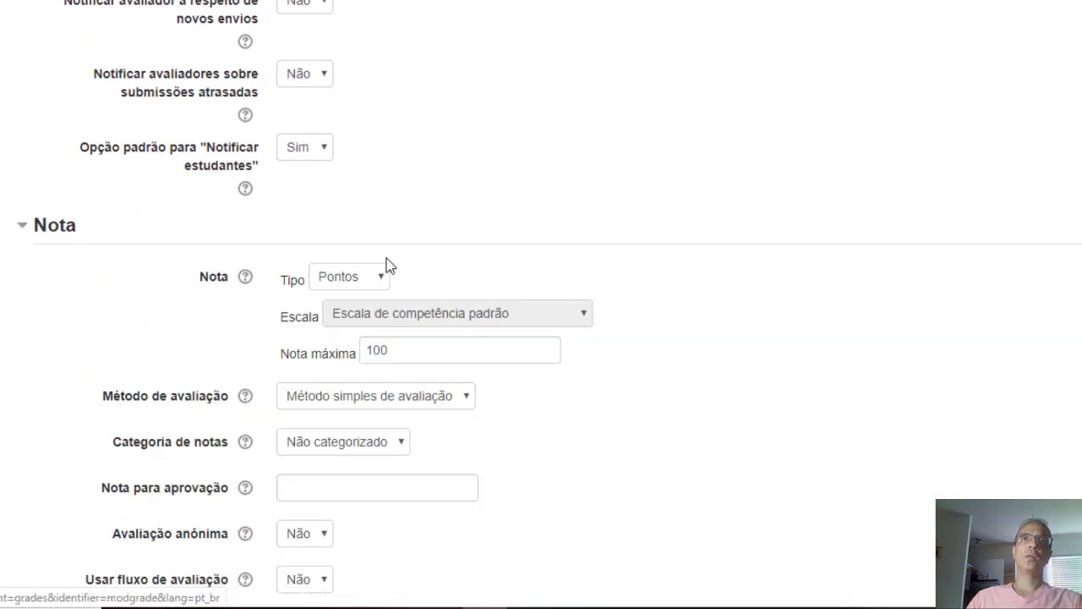
pyautogui.click(325, 355)
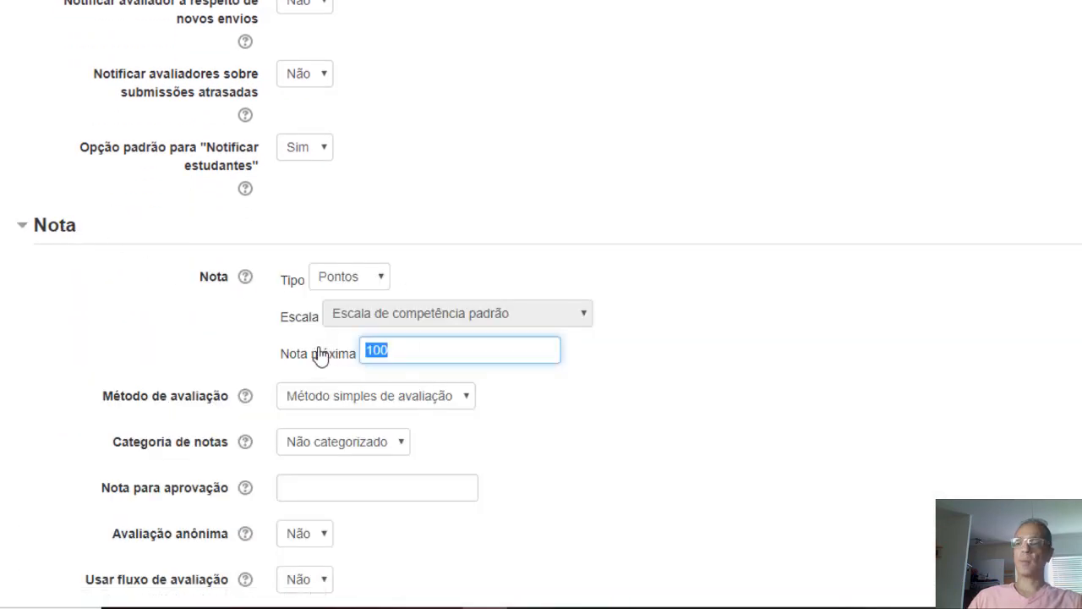
pyautogui.write('20')
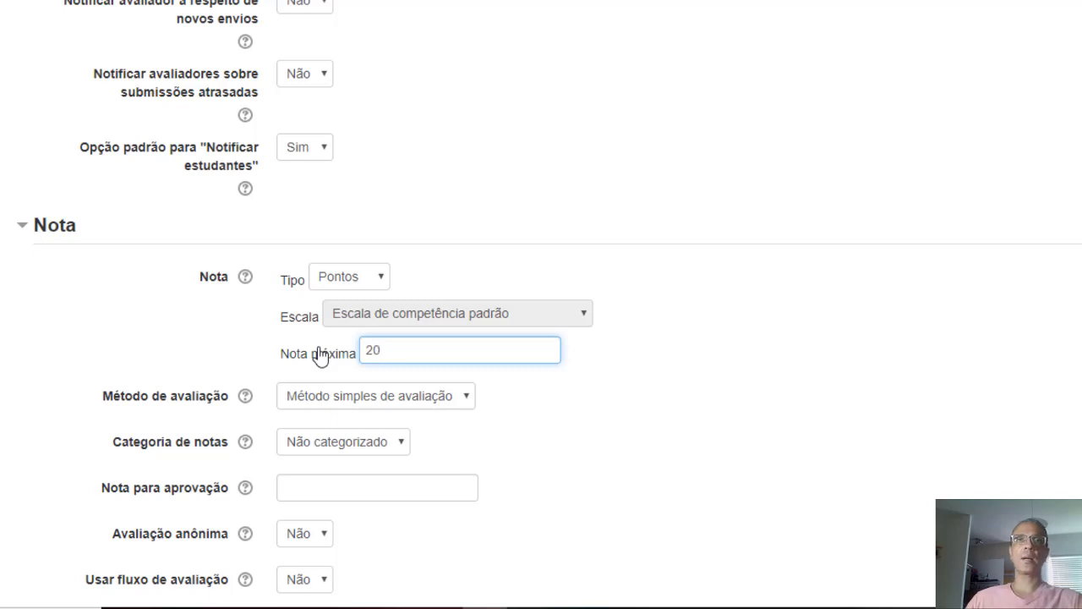
pyautogui.scroll(-2, 411, 309)
pyautogui.click(421, 282)
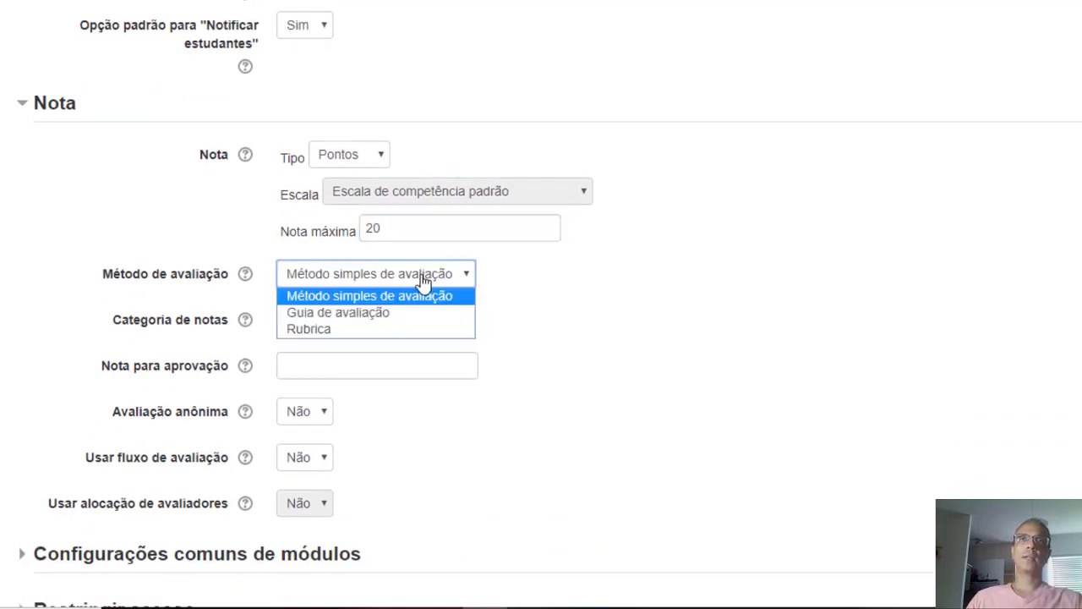
pyautogui.click(347, 301)
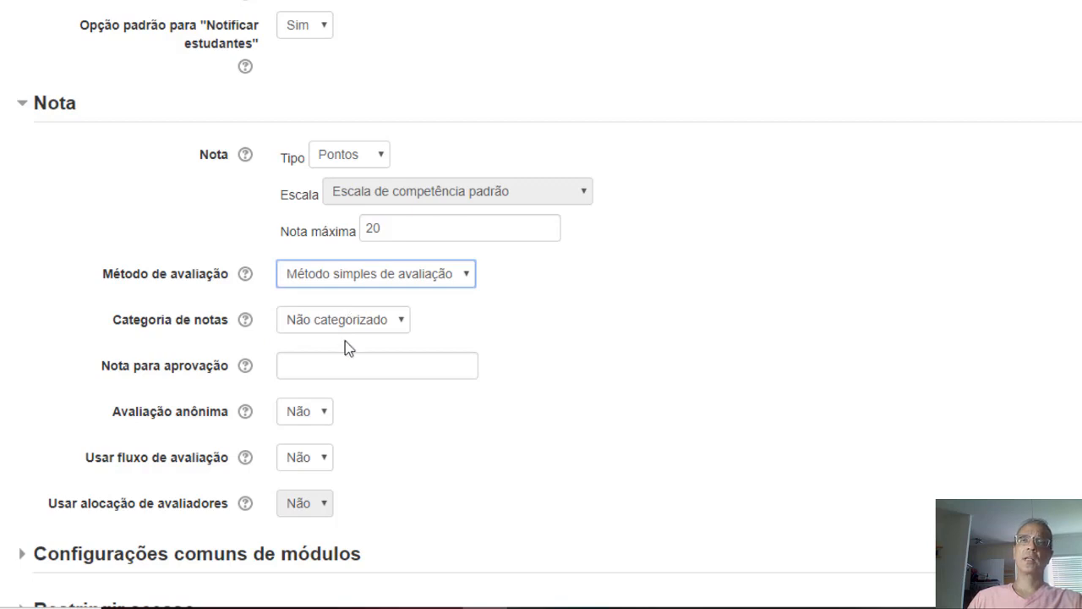
# - Check the passing grade and marking workflow options, leaving the grade empty and the workflow at Não
pyautogui.click(307, 358)
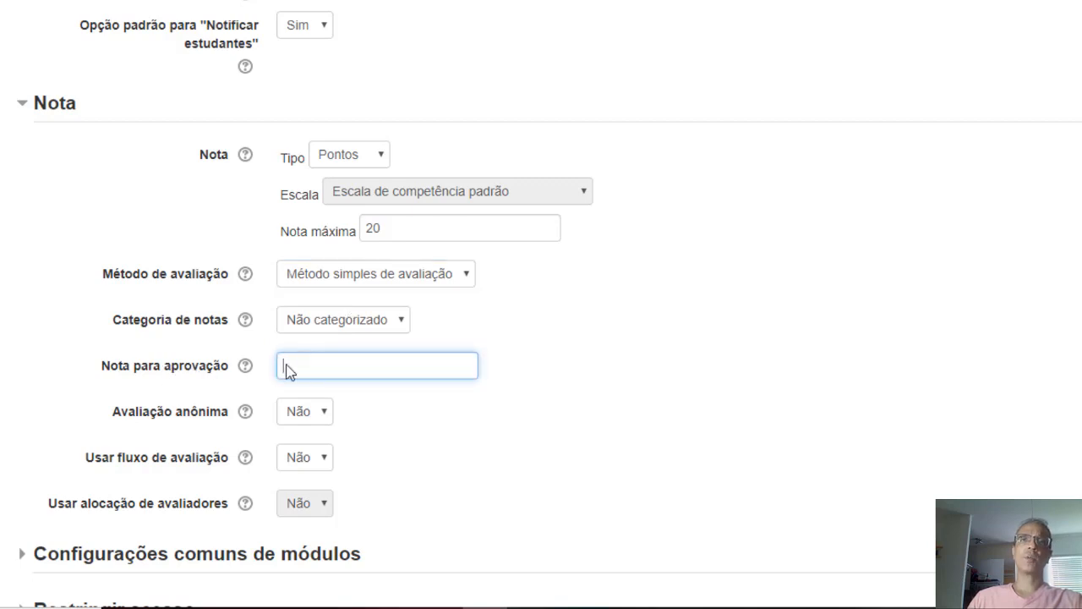
pyautogui.scroll(-2, 271, 360)
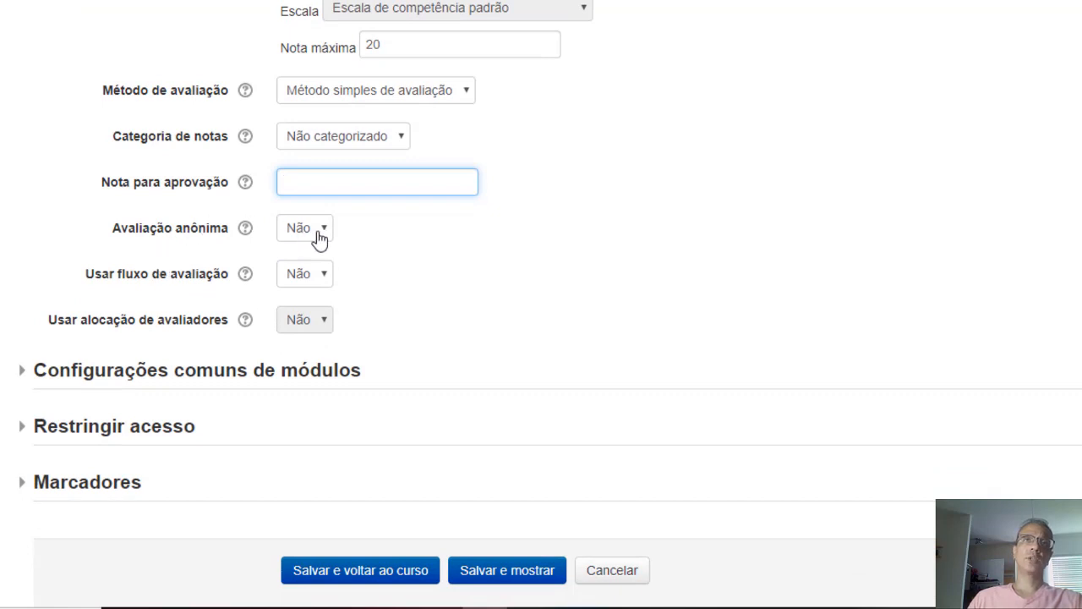
pyautogui.click(313, 285)
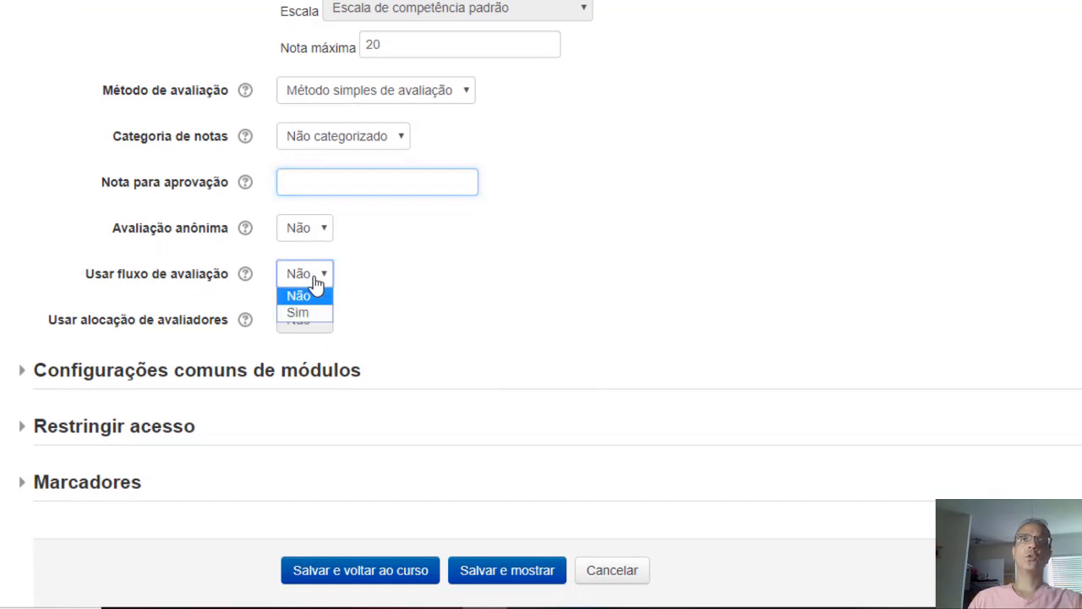
pyautogui.click(314, 285)
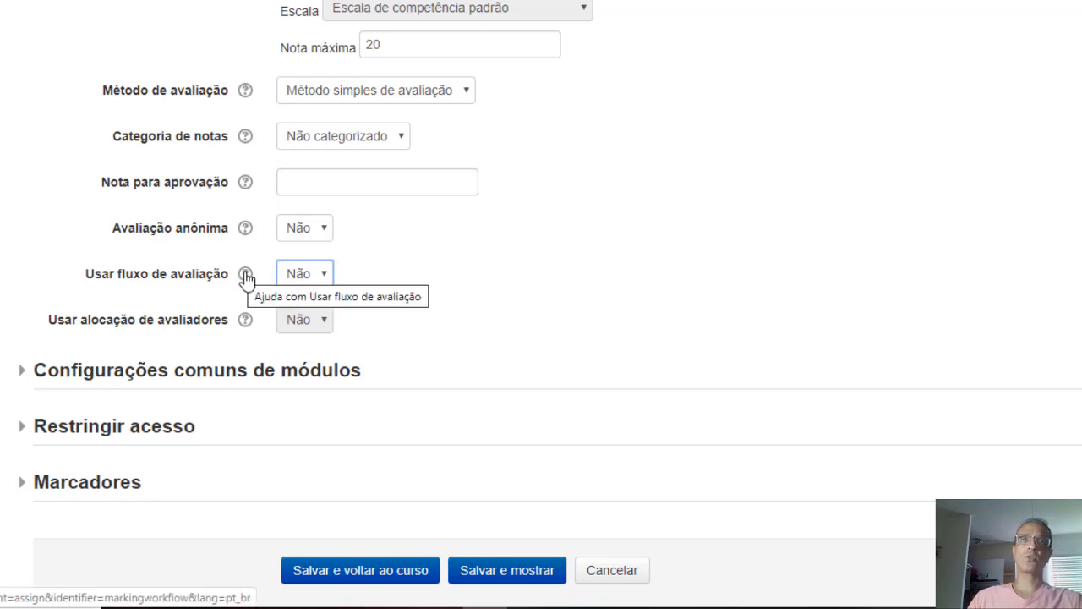
# - Look over the available access restriction types without adding one, and expand the task's tag settings
pyautogui.scroll(-1, 288, 274)
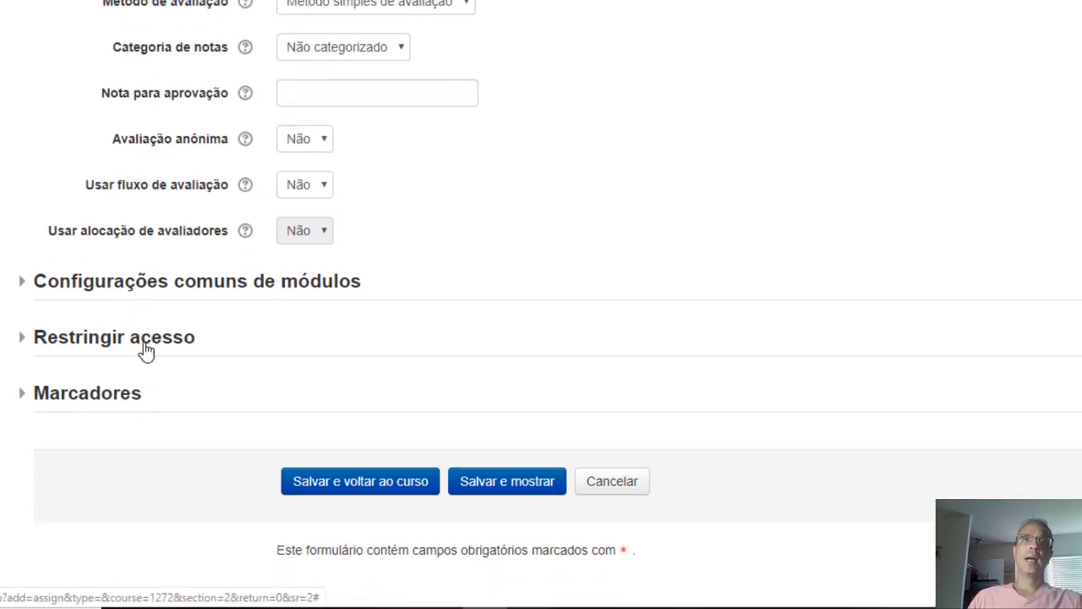
pyautogui.click(144, 342)
pyautogui.scroll(-1, 339, 389)
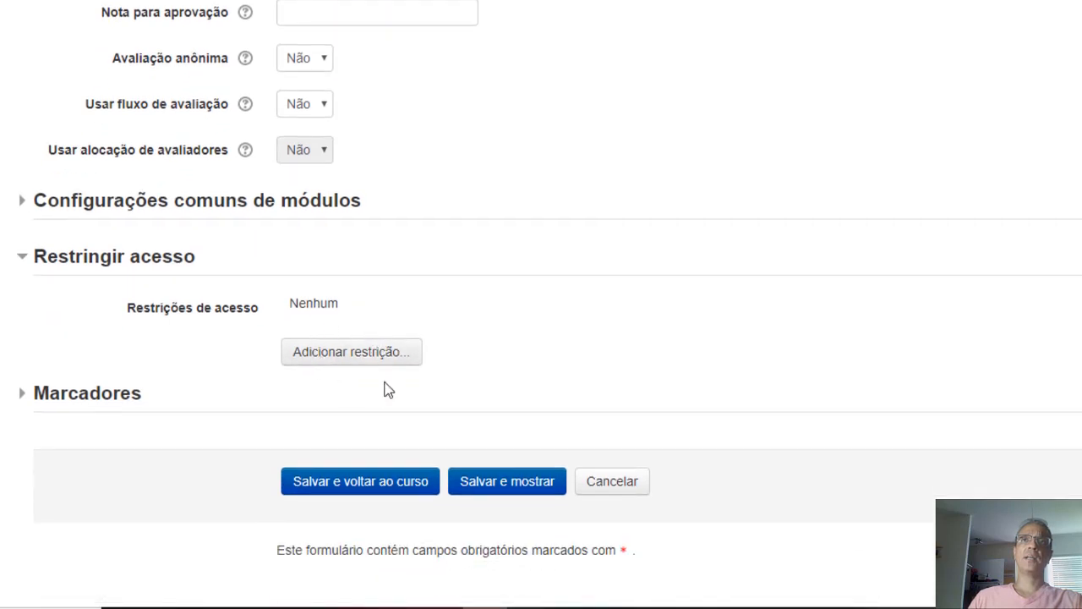
pyautogui.click(345, 353)
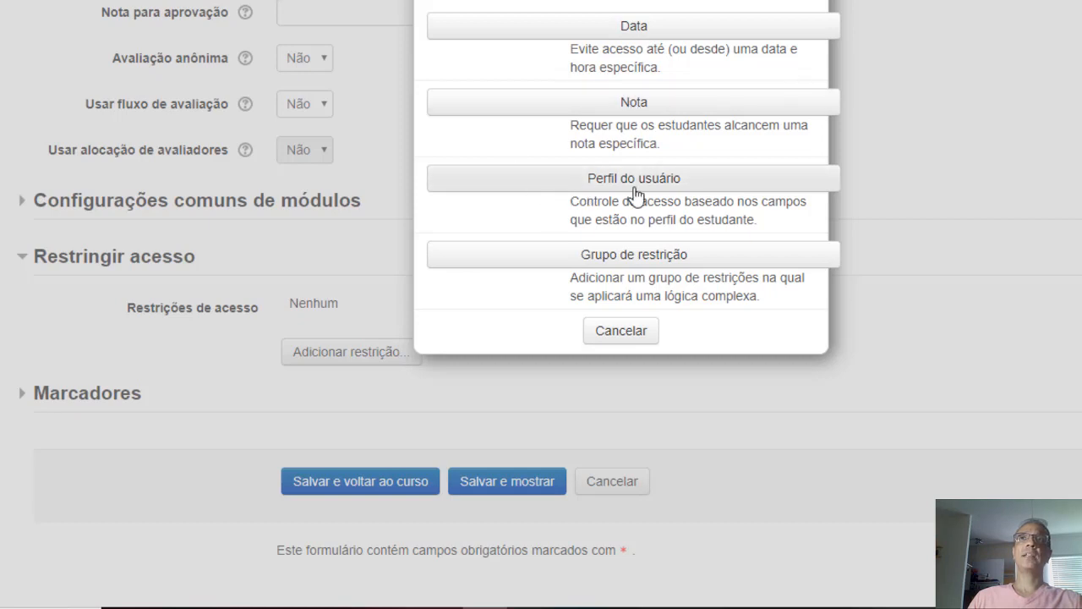
pyautogui.click(633, 334)
pyautogui.click(133, 394)
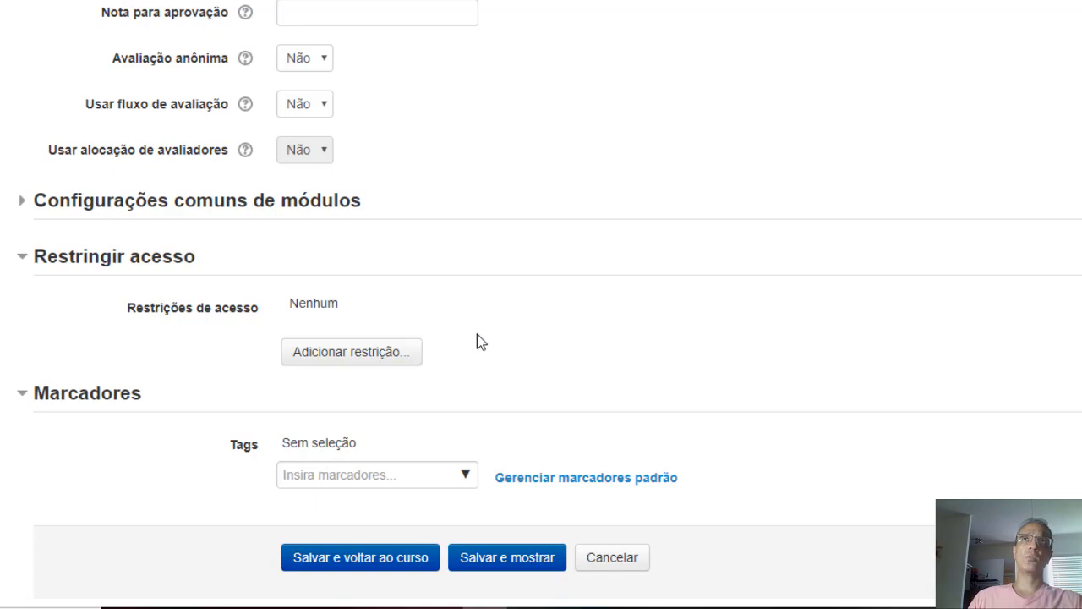
# - Review the task's name, description, attached files area, availability dates and submission types, trying Envio de arquivos alongside Texto online
pyautogui.scroll(6, 453, 371)
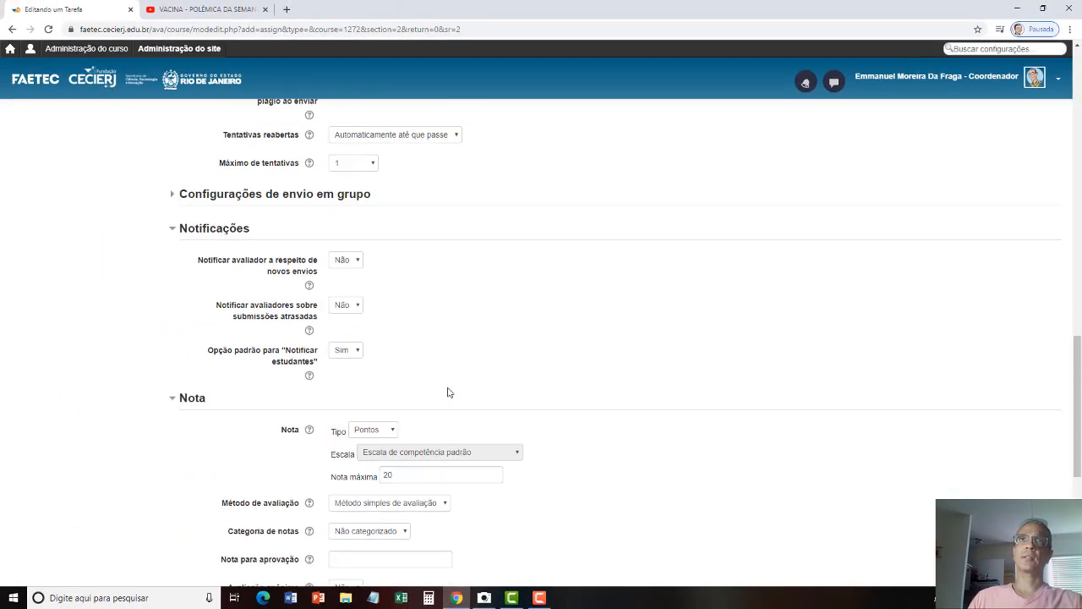
pyautogui.scroll(15, 440, 385)
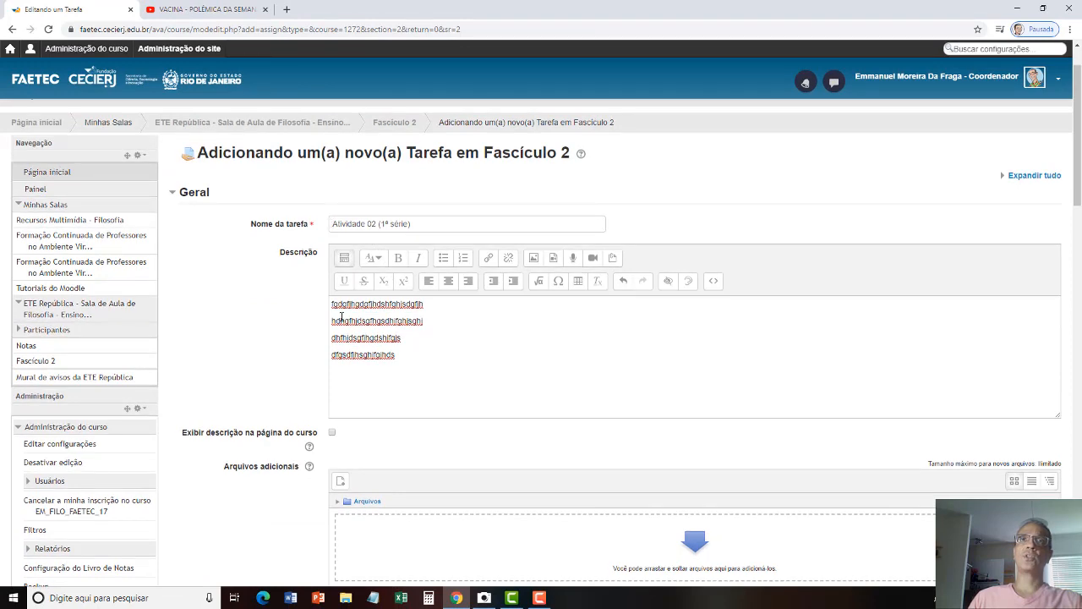
pyautogui.scroll(-3, 396, 373)
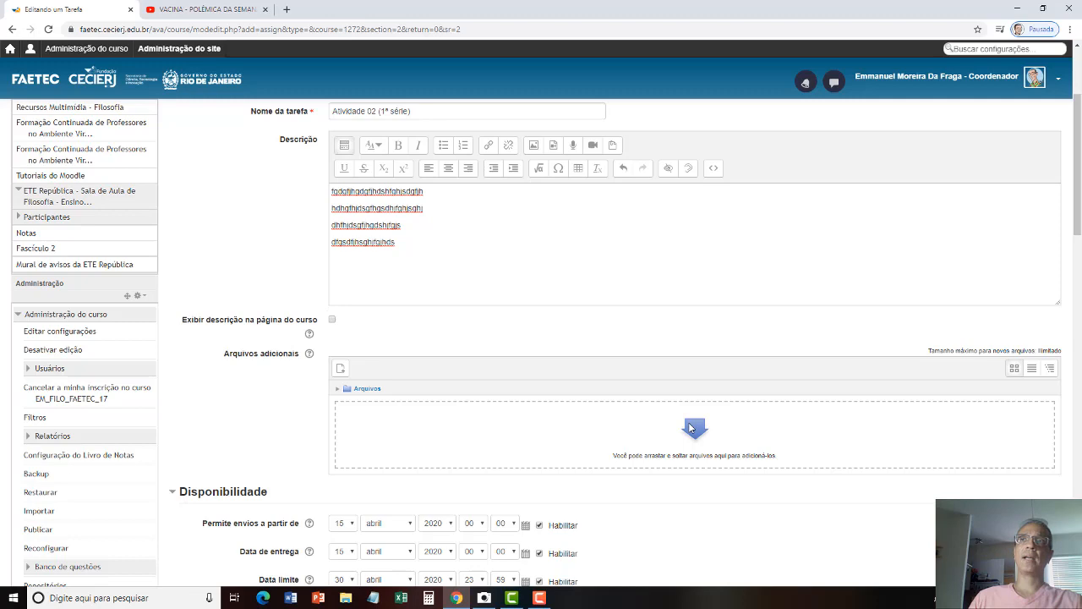
pyautogui.scroll(-5, 693, 425)
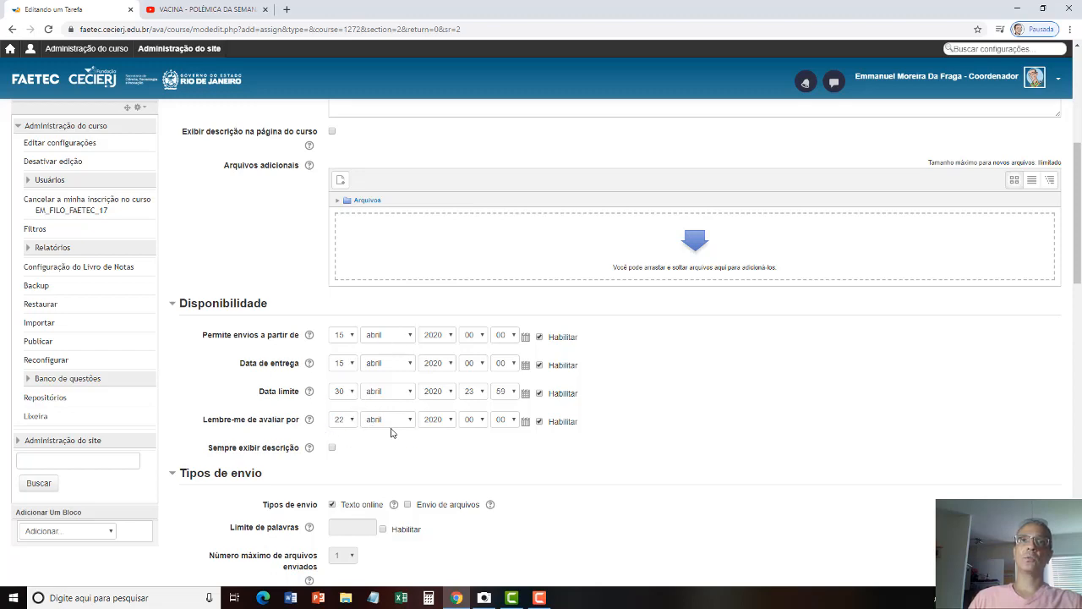
pyautogui.scroll(-3, 390, 432)
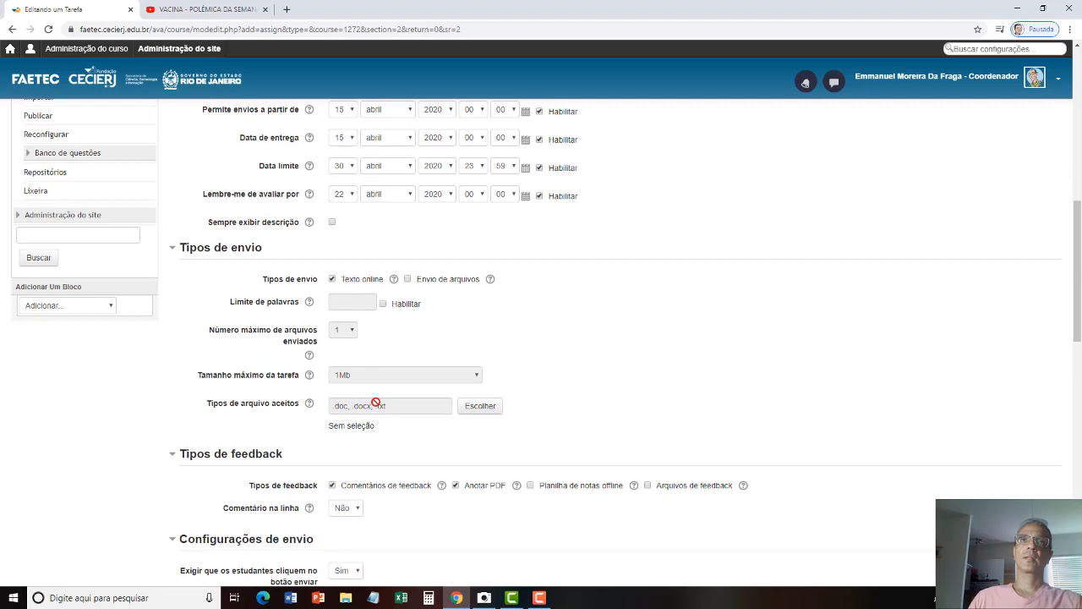
pyautogui.scroll(-1, 378, 406)
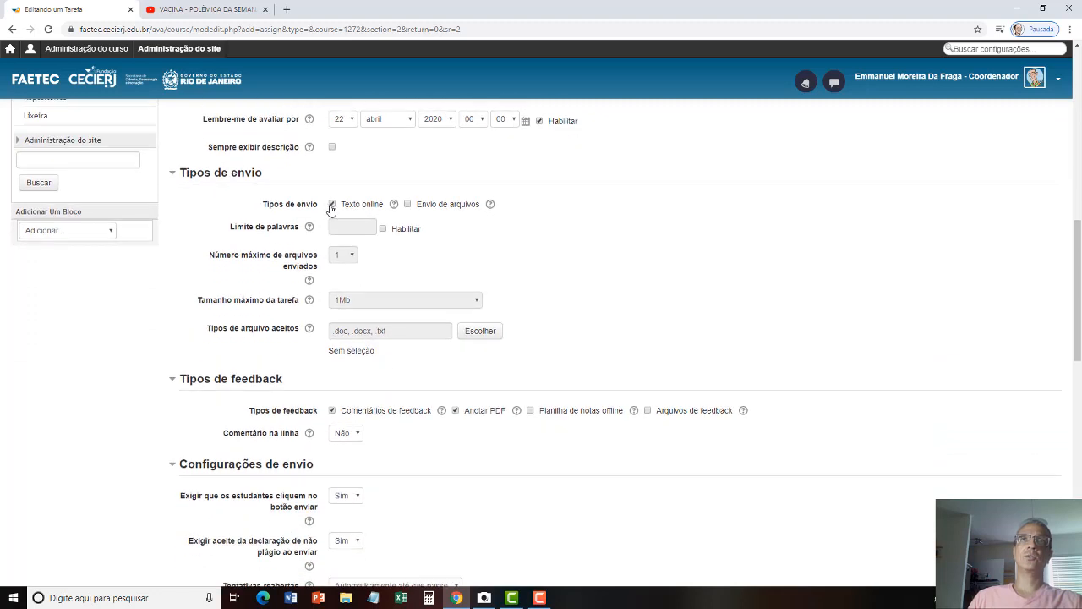
pyautogui.click(407, 205)
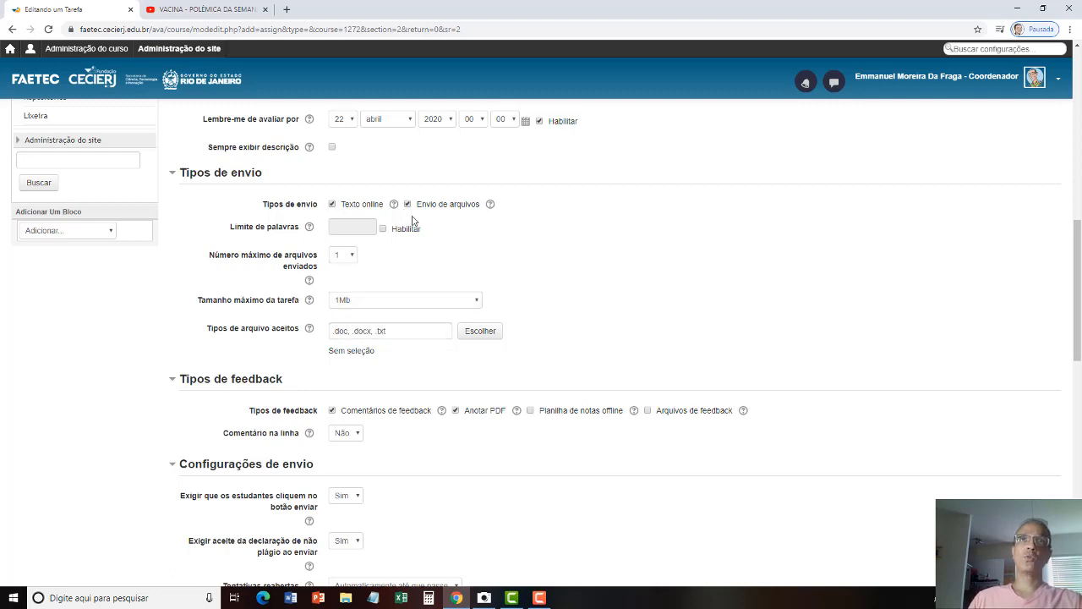
# - Check the remaining feedback, submission, notification and grade settings, and save the task, returning to the course
pyautogui.scroll(-3, 345, 243)
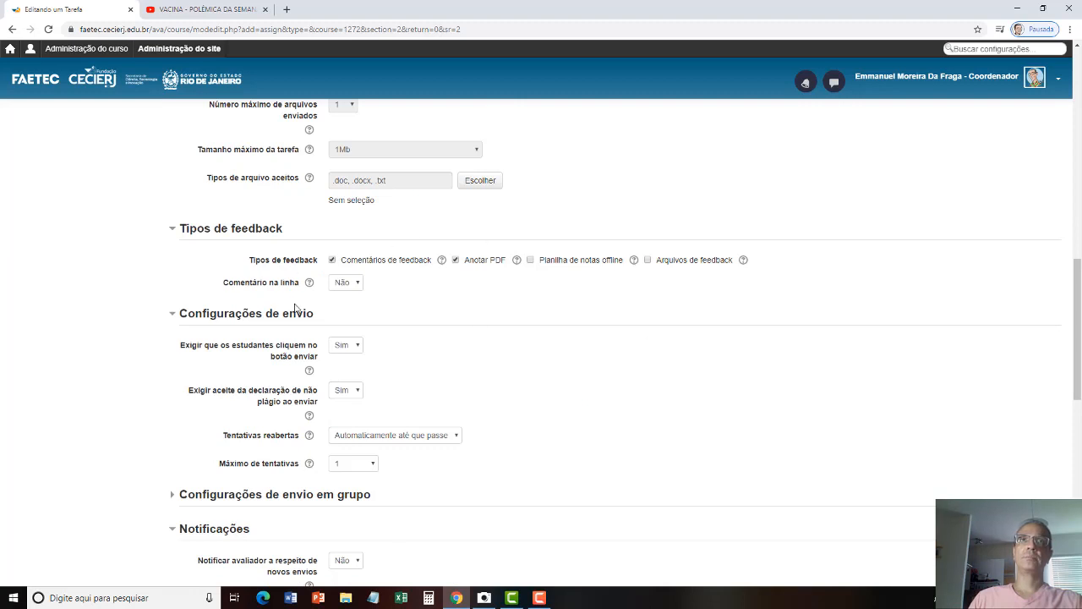
pyautogui.scroll(-2, 300, 312)
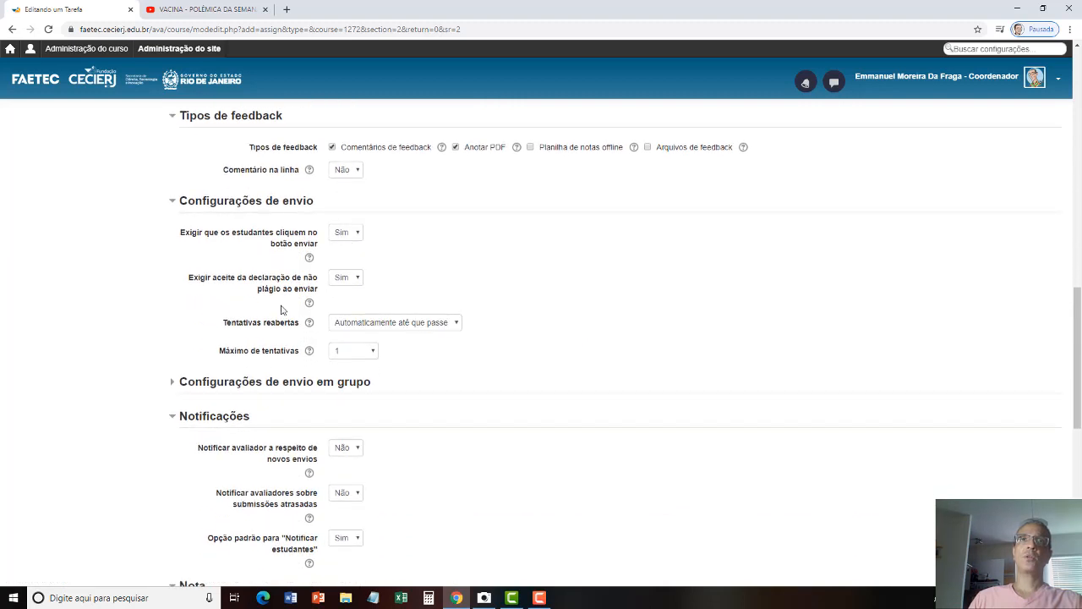
pyautogui.scroll(-3, 394, 301)
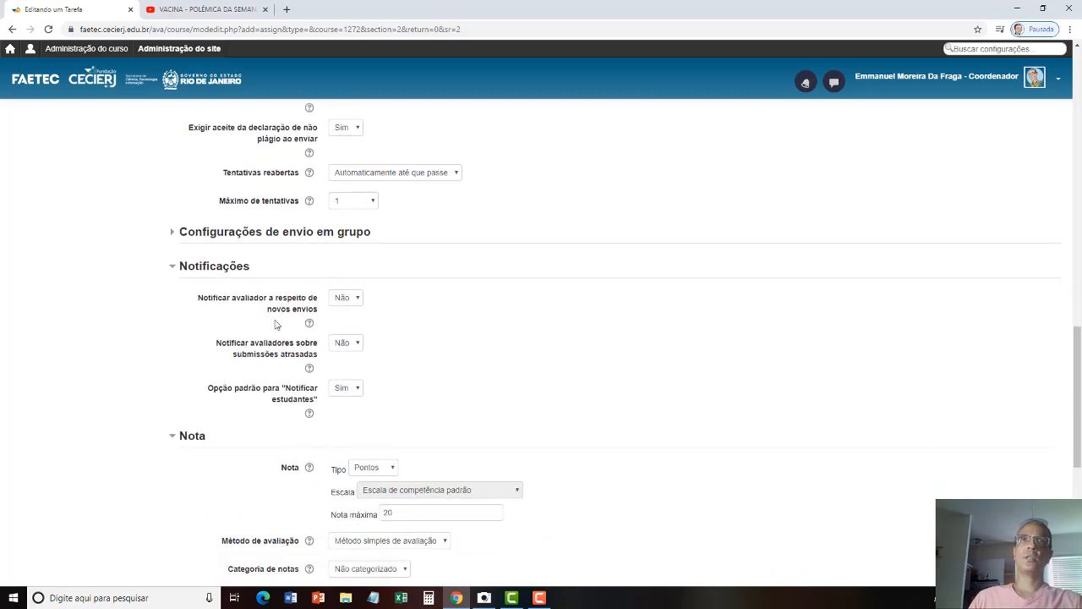
pyautogui.scroll(-3, 310, 315)
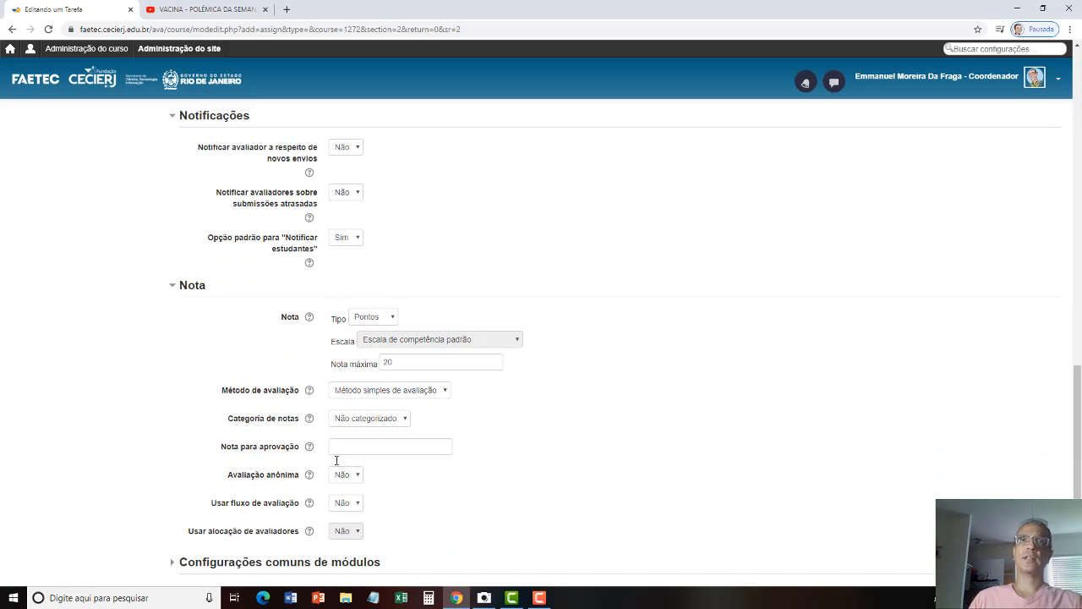
pyautogui.scroll(-1, 343, 440)
pyautogui.scroll(-5, 344, 440)
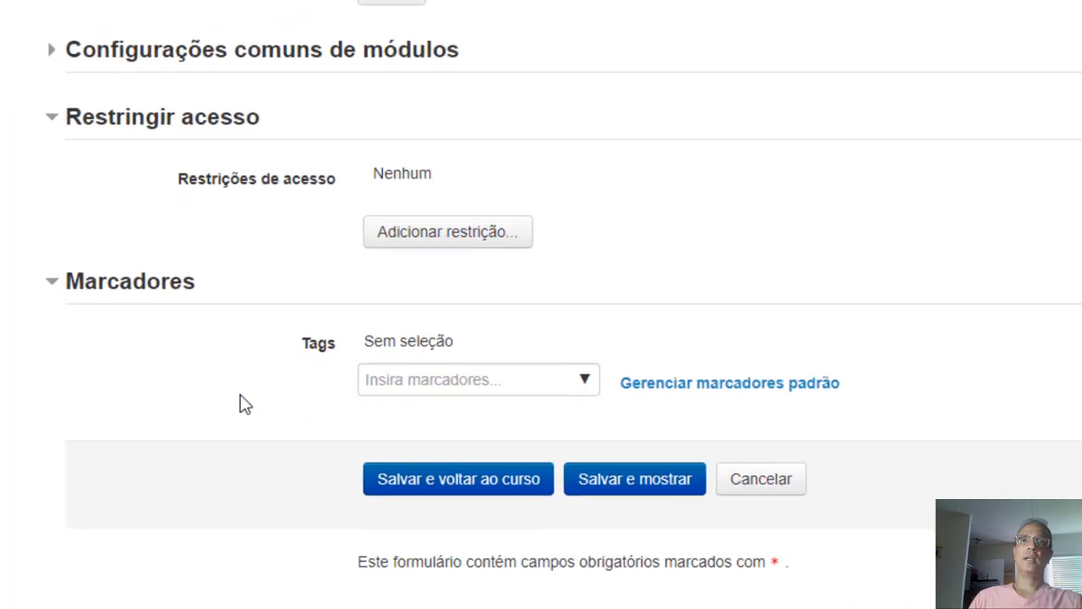
pyautogui.click(451, 480)
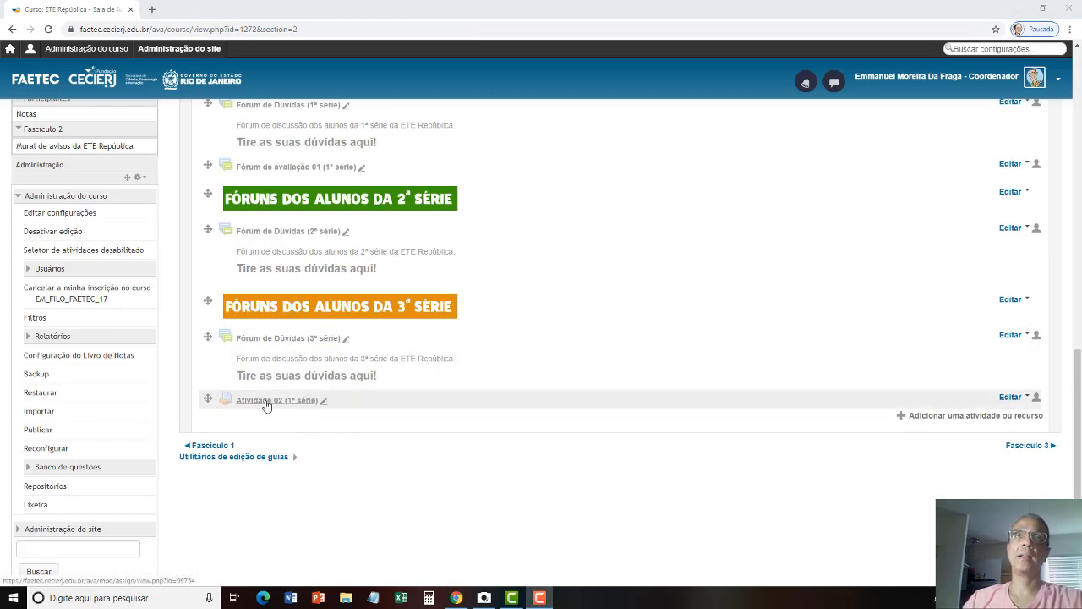
# - Move Atividade 02 (1ª série) from the end of Fascículo 2 to directly below Fórum de avaliação 01 (1ª série)
pyautogui.scroll(3, 279, 397)
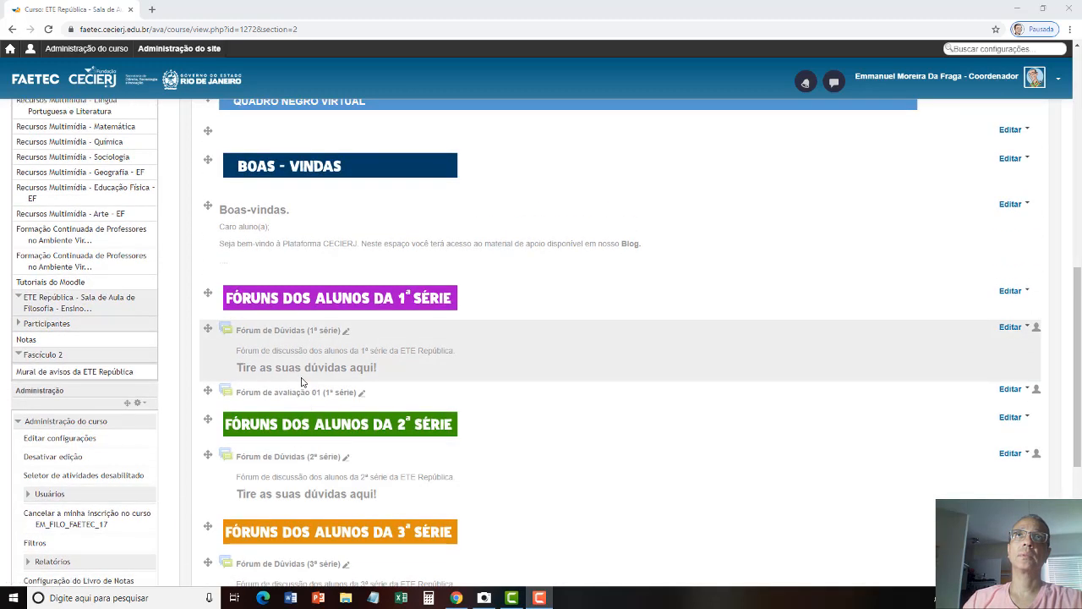
pyautogui.scroll(-3, 301, 382)
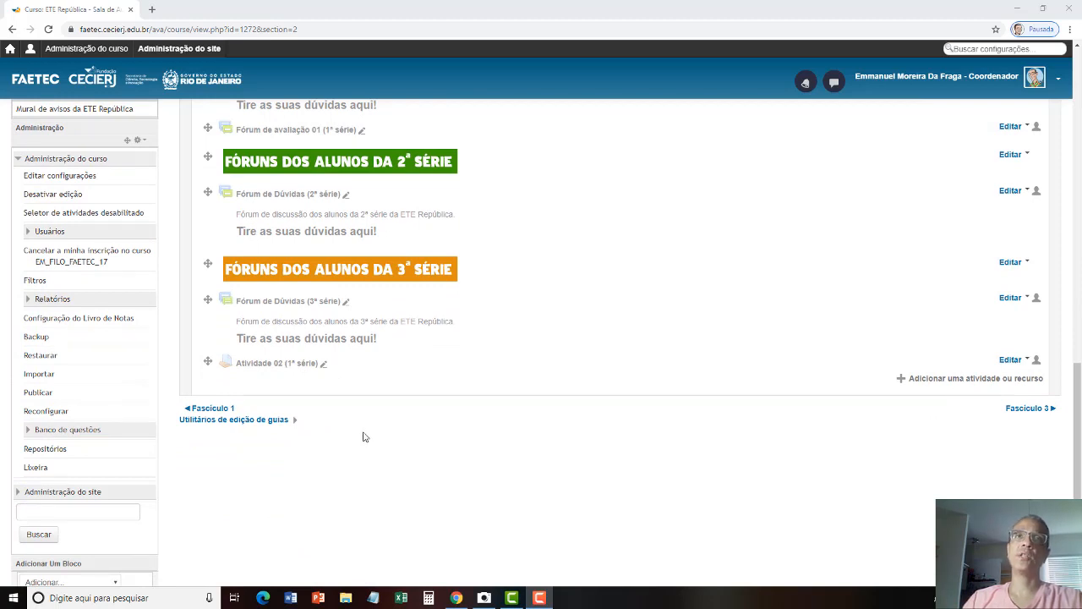
pyautogui.scroll(1, 367, 437)
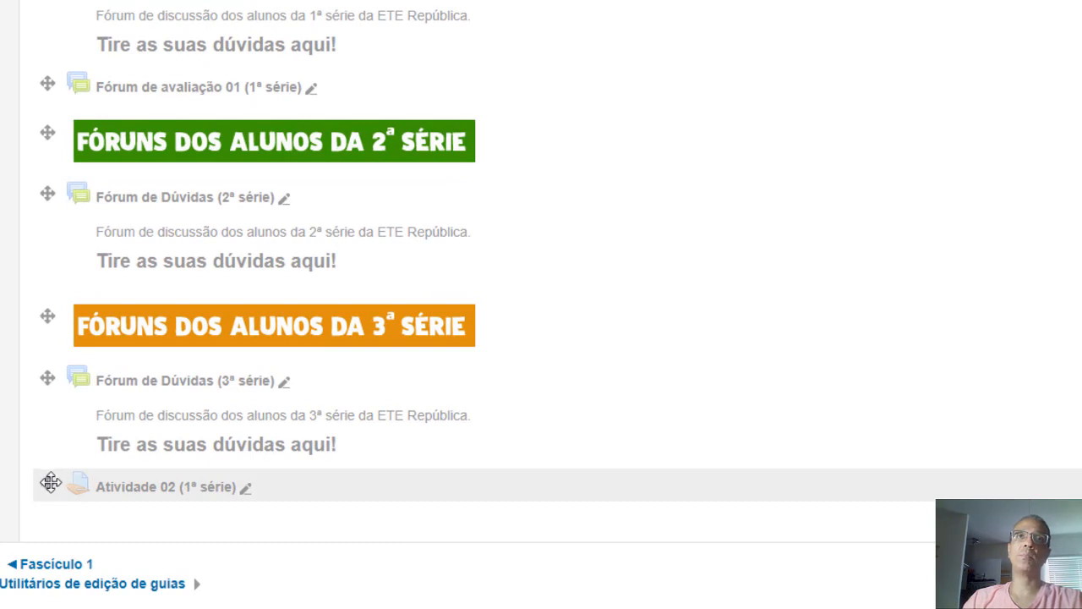
pyautogui.moveTo(51, 482); pyautogui.dragTo(71, 168)
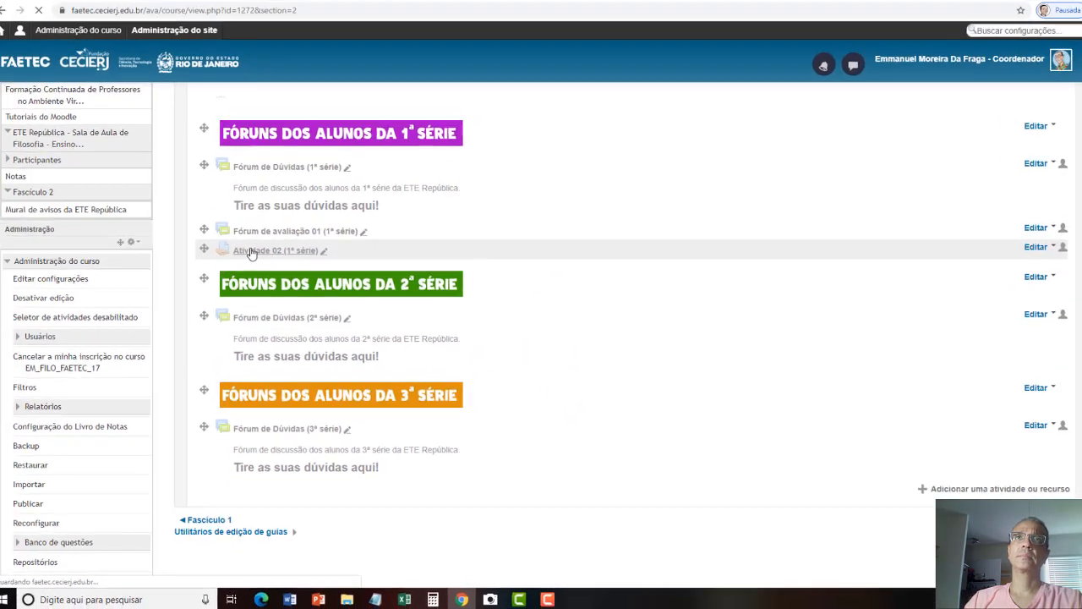
# - Open Atividade 02 (1ª série) and examine its instructions, complementary information and grading summary
pyautogui.click(209, 48)
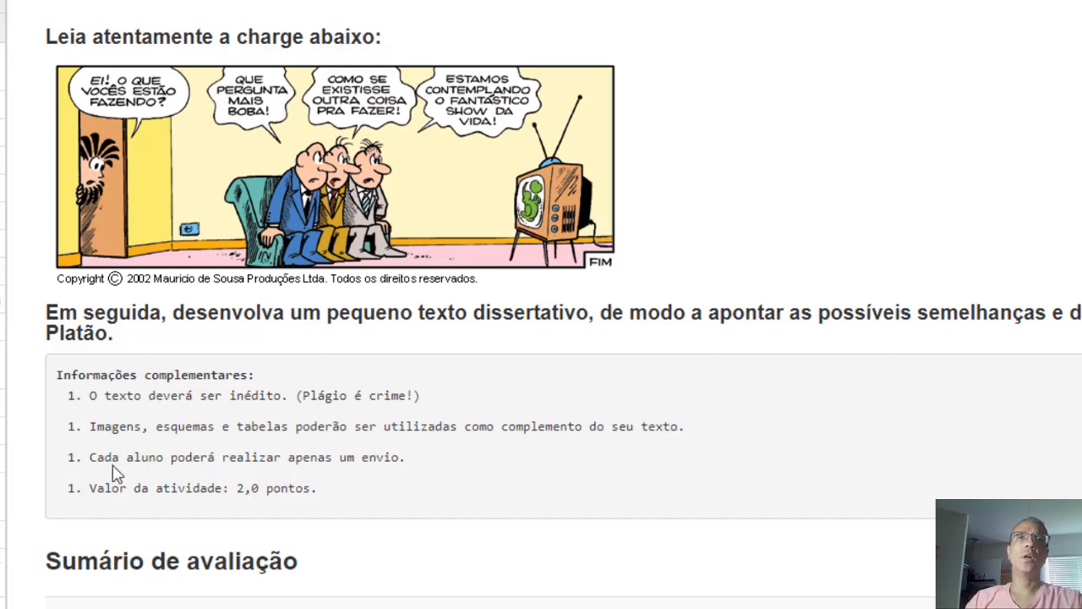
pyautogui.scroll(-3, 290, 491)
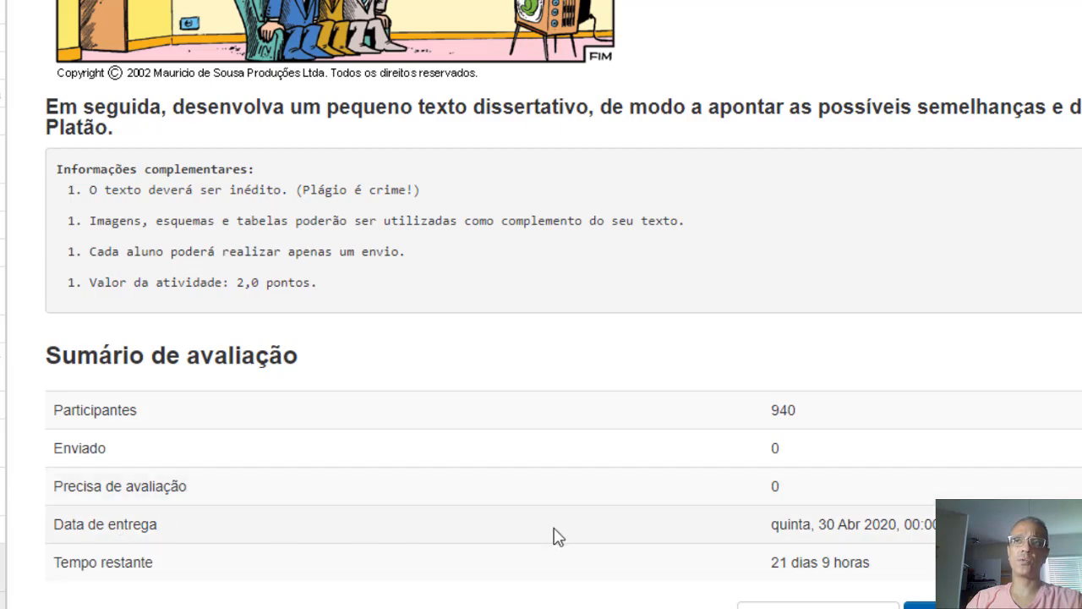
pyautogui.scroll(-2, 414, 480)
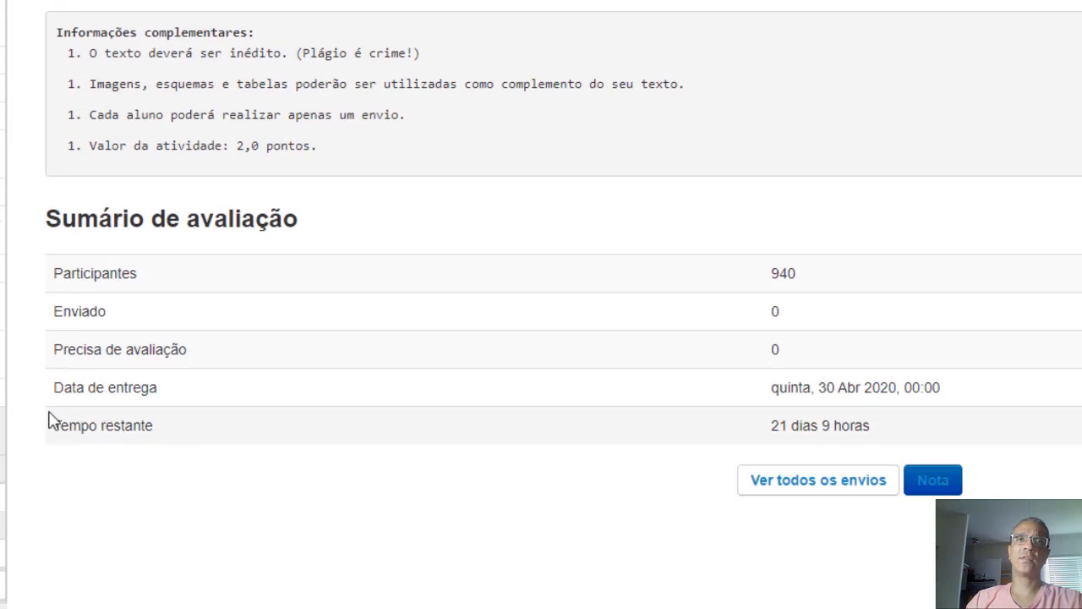